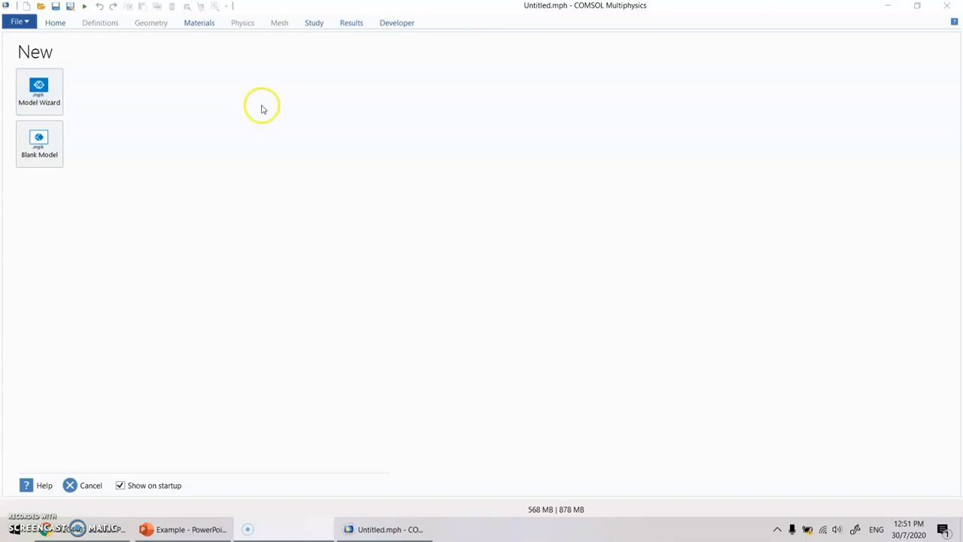
# Start a new model with the Model Wizard and choose the 2D space dimension
pyautogui.click(34, 90)
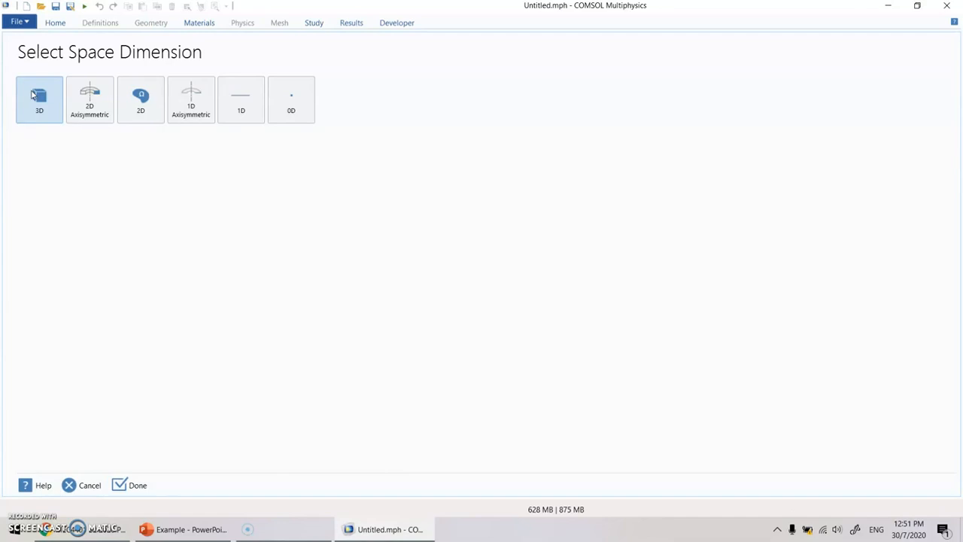
pyautogui.click(44, 98)
pyautogui.click(89, 109)
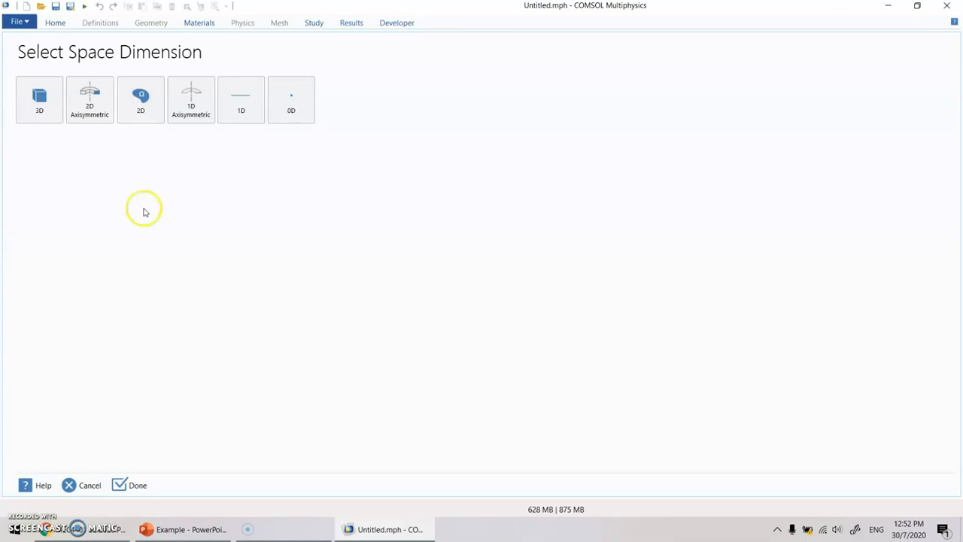
pyautogui.click(139, 107)
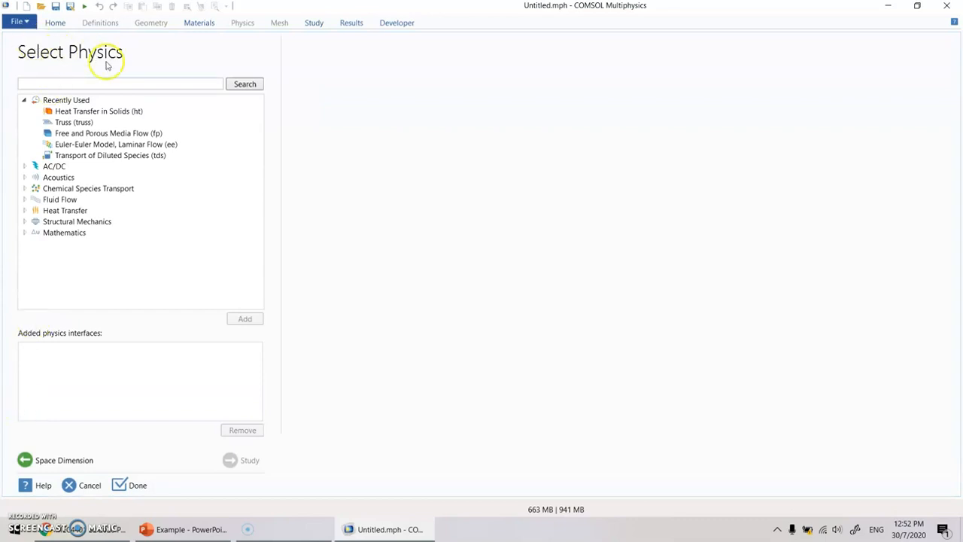
# Examine the list of physics categories and the interfaces in the Mathematics branch
pyautogui.click(25, 101)
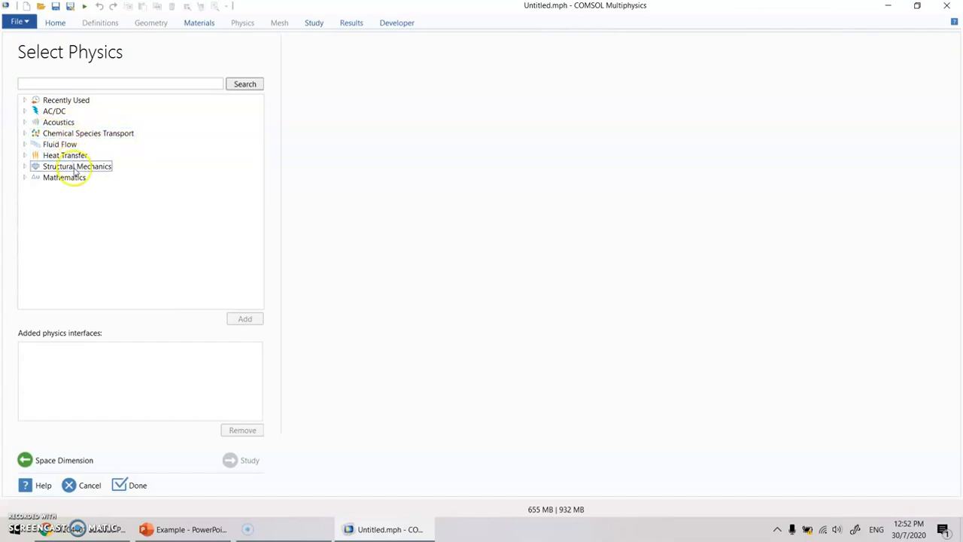
pyautogui.click(24, 178)
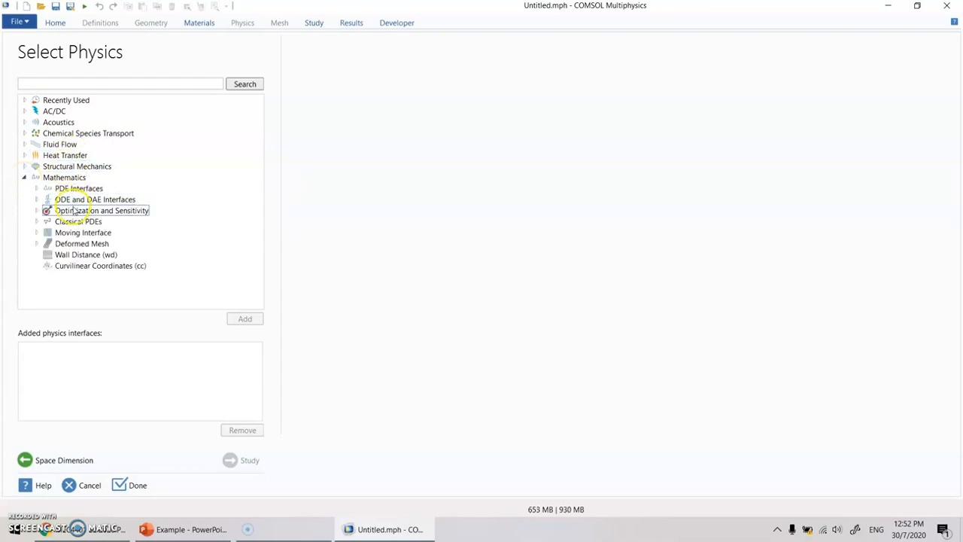
pyautogui.click(24, 178)
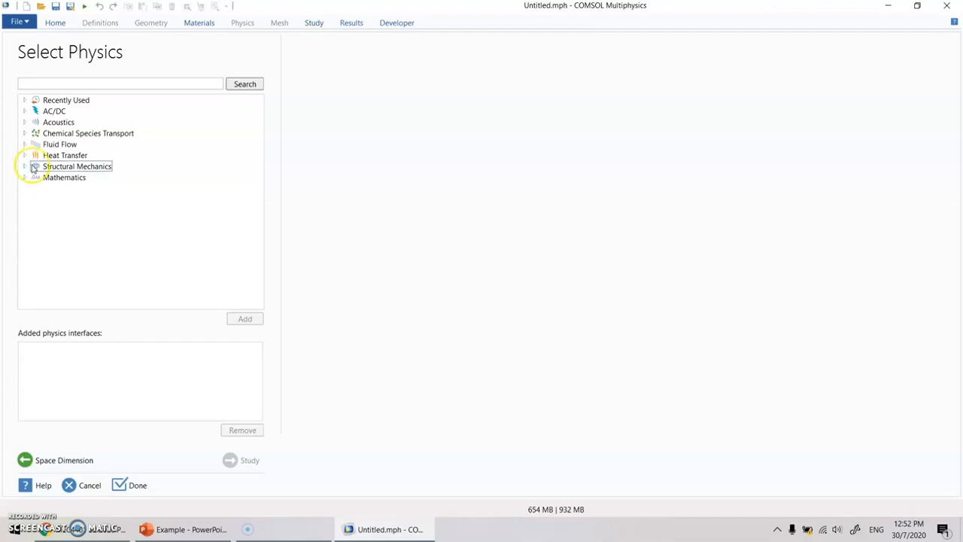
# Add the Heat Transfer in Solids (ht) interface from the Heat Transfer physics branch to the model
pyautogui.click(25, 155)
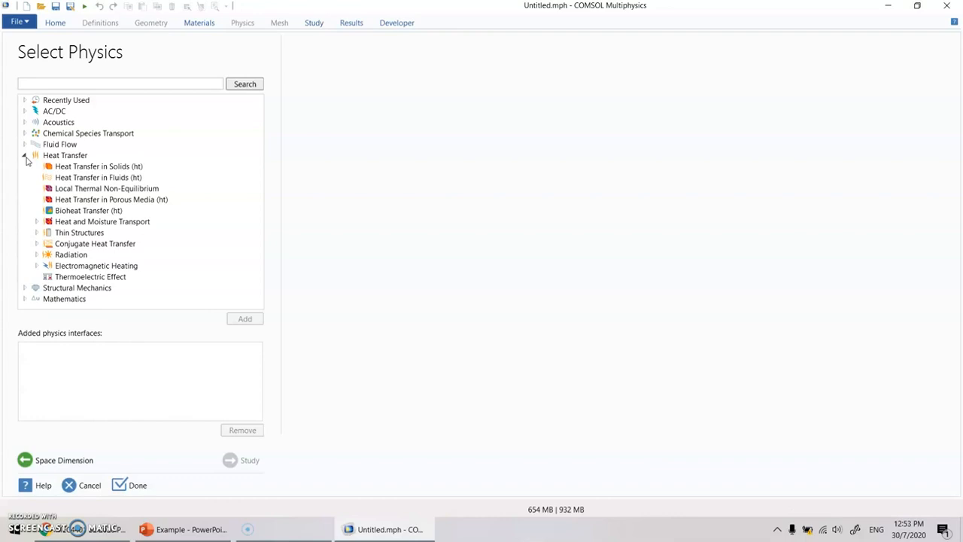
pyautogui.click(106, 177)
pyautogui.click(96, 242)
pyautogui.click(72, 178)
pyautogui.click(85, 299)
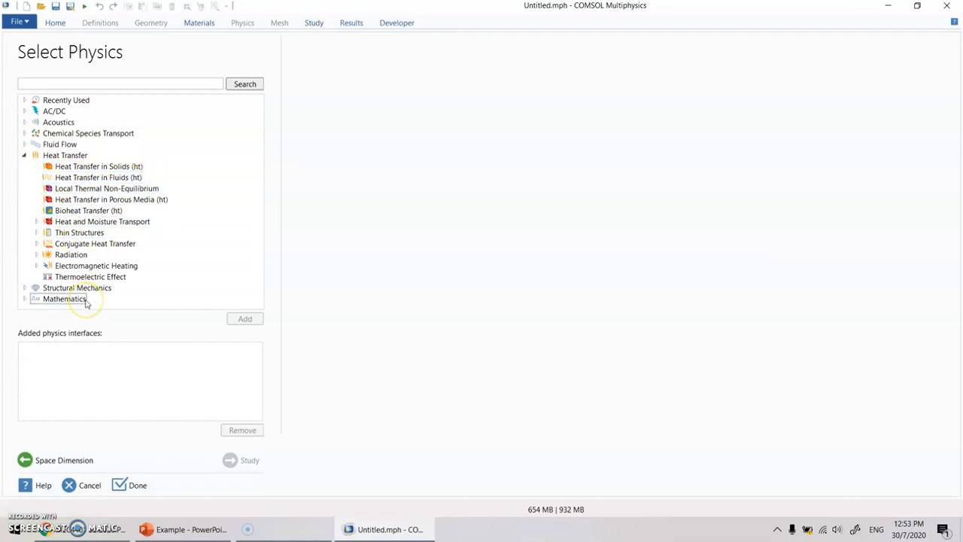
pyautogui.click(75, 287)
pyautogui.click(84, 221)
pyautogui.click(84, 188)
pyautogui.click(81, 168)
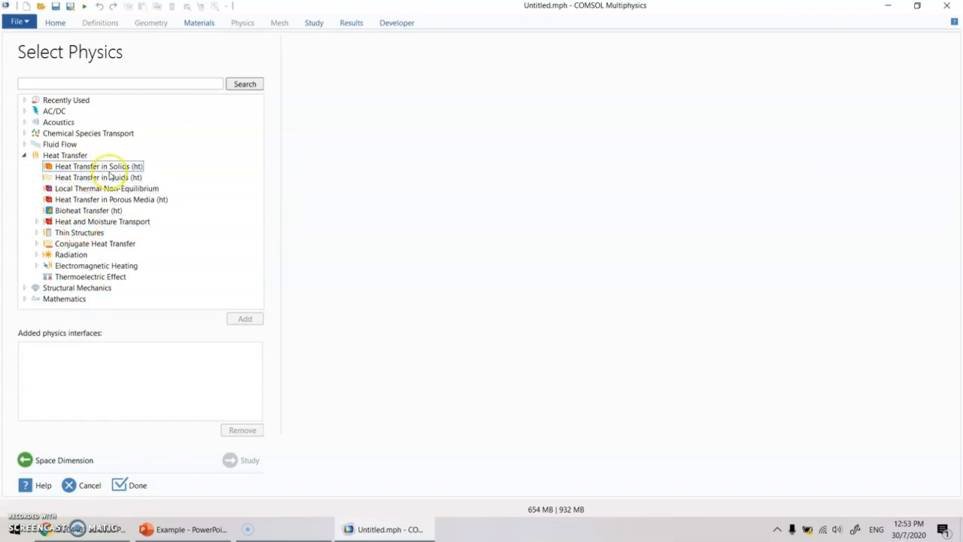
pyautogui.click(118, 177)
pyautogui.click(102, 168)
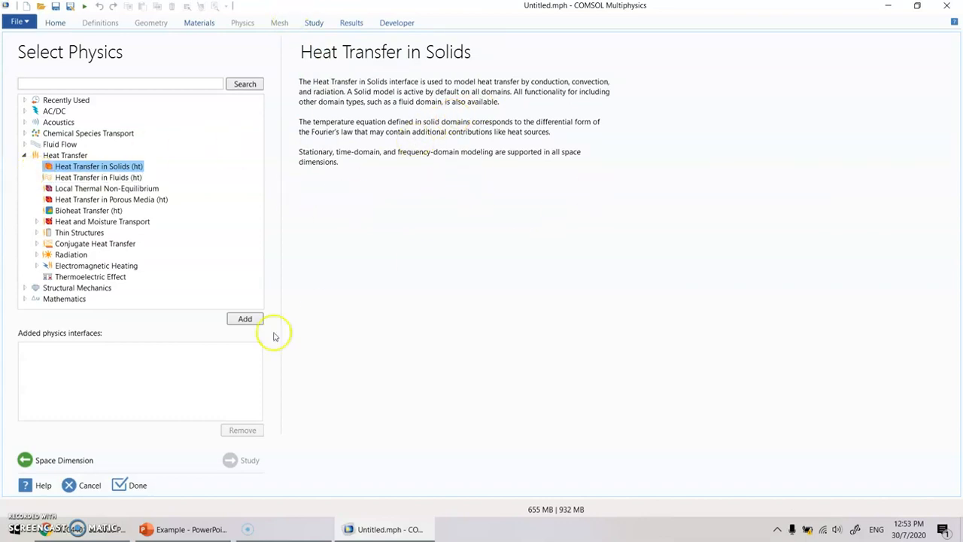
pyautogui.click(245, 319)
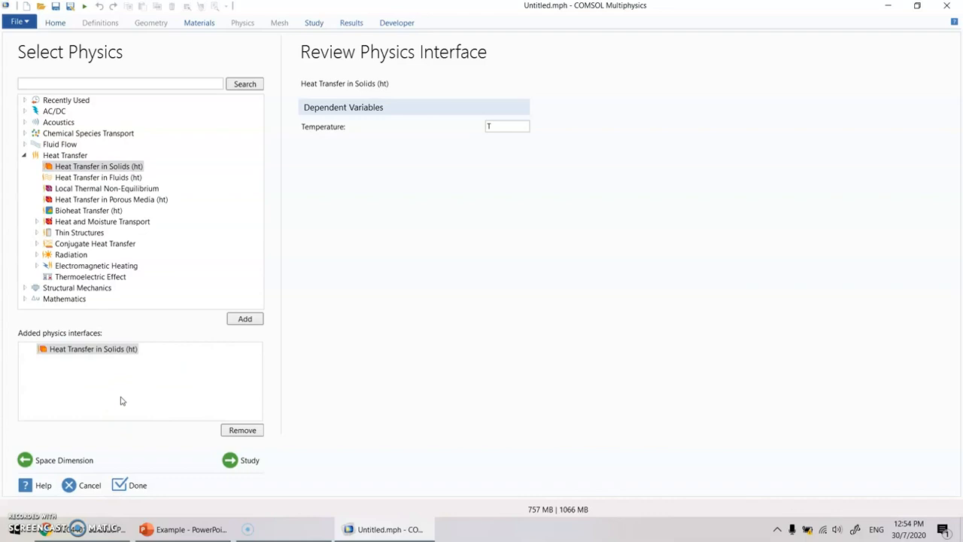
# Examine the interfaces in the Fluid Flow branch and review the added physics interface
pyautogui.click(24, 144)
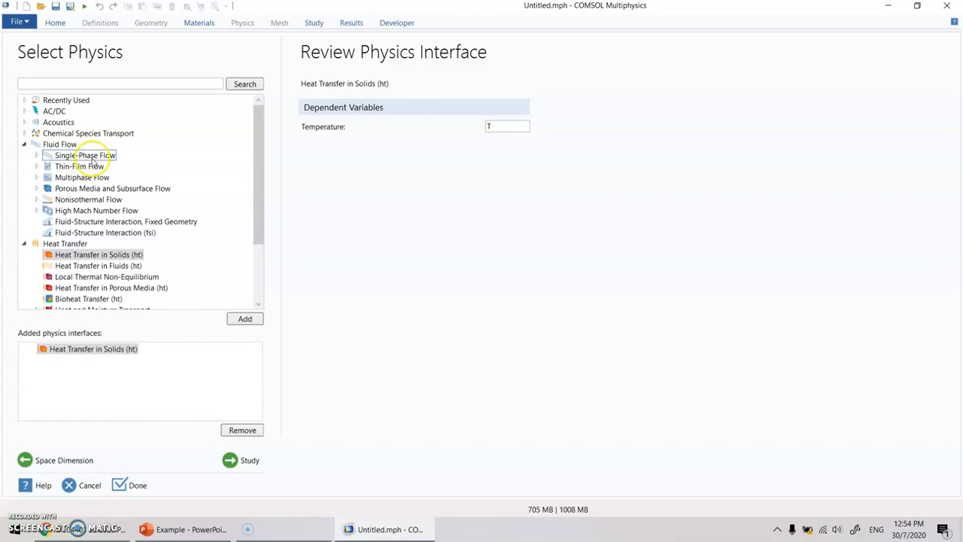
pyautogui.click(23, 144)
pyautogui.click(119, 350)
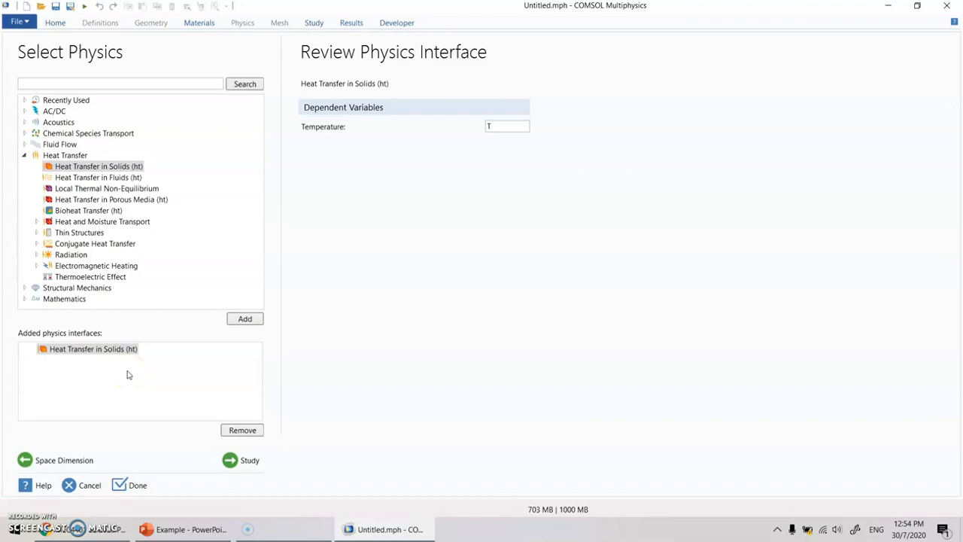
pyautogui.click(125, 350)
pyautogui.click(59, 178)
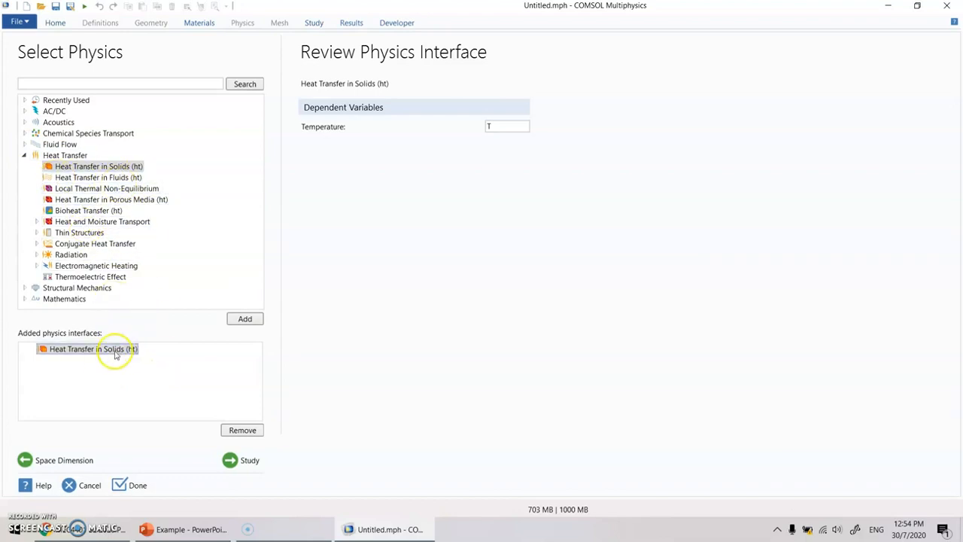
# Proceed to the study selection, choose the Stationary preset study and finish the model setup
pyautogui.click(234, 459)
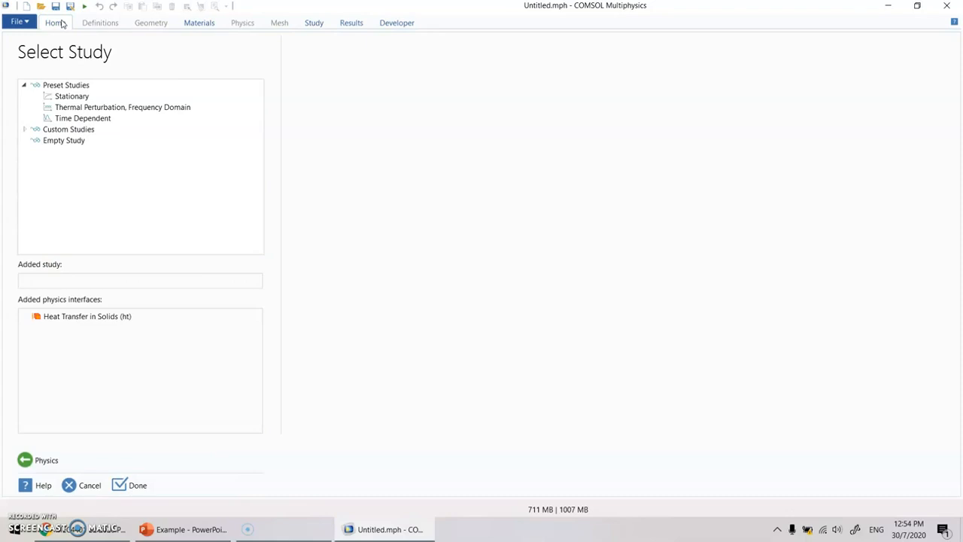
pyautogui.click(66, 106)
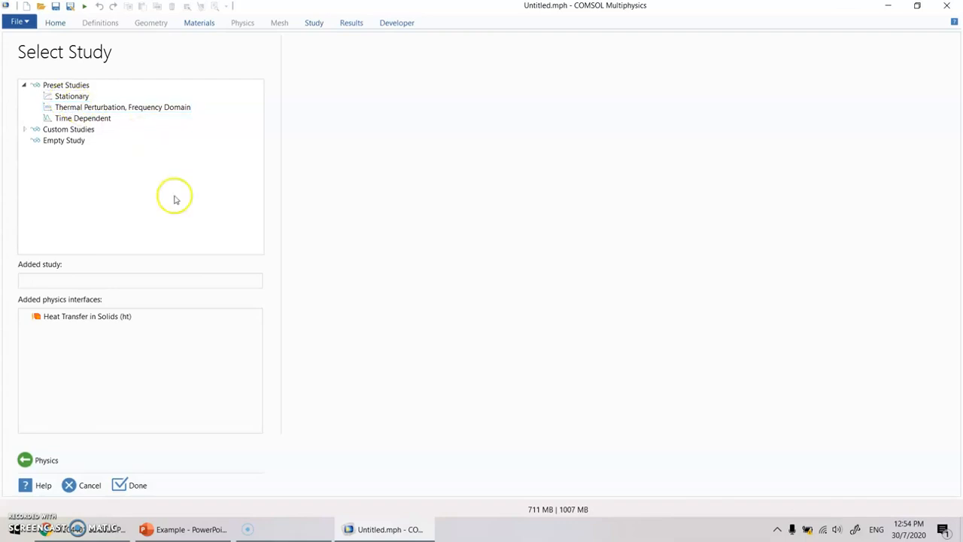
pyautogui.click(78, 97)
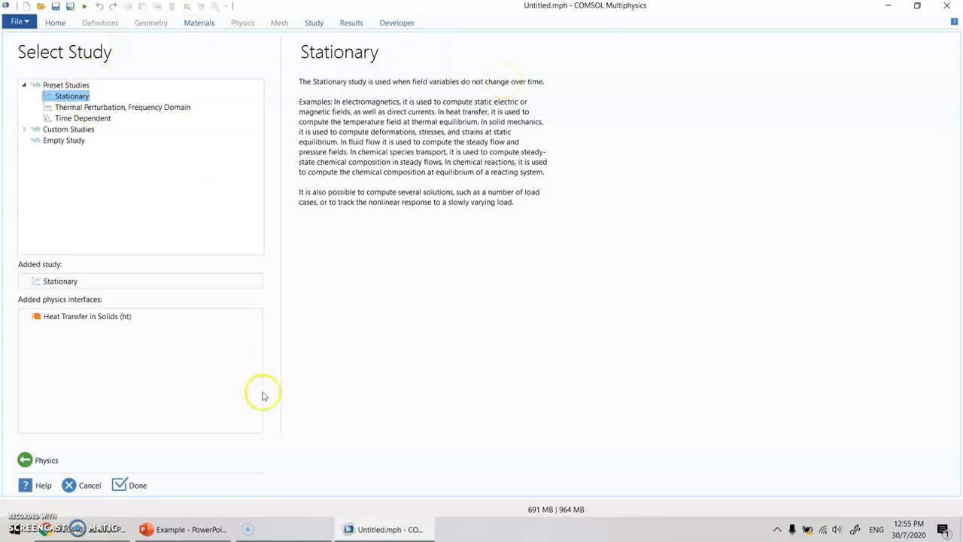
pyautogui.click(121, 486)
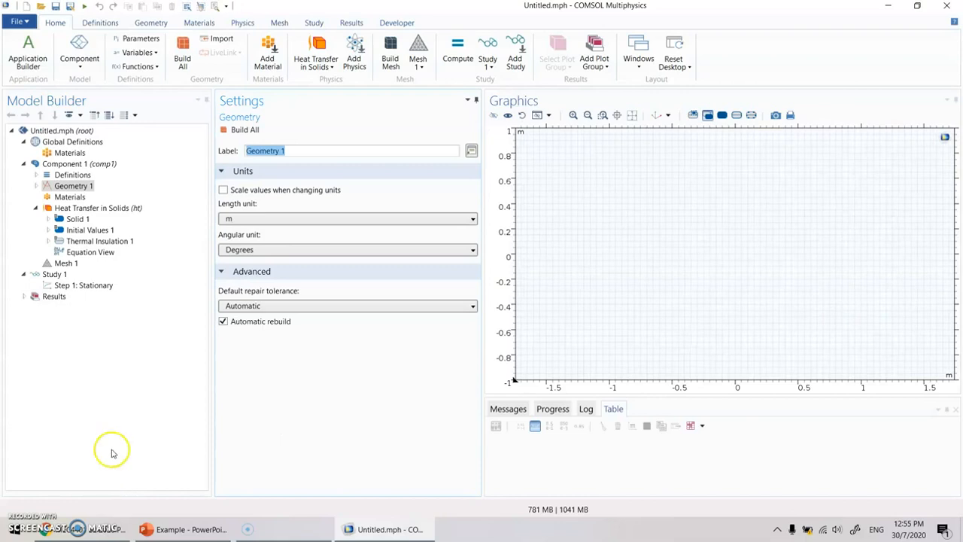
# Examine the settings of the Definitions, Heat Transfer in Solids, Geometry 1 and Mesh 1 nodes in the model tree
pyautogui.rightClick(726, 38)
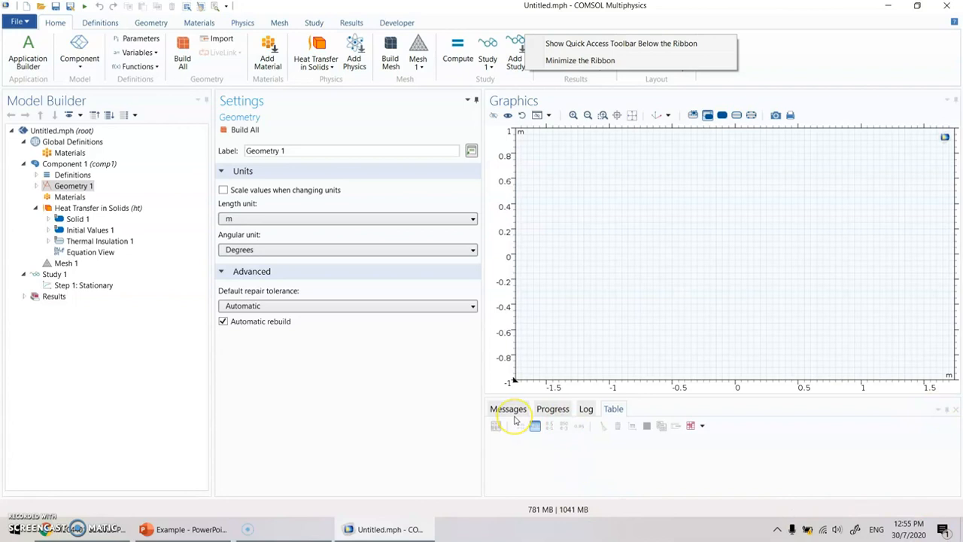
pyautogui.click(821, 63)
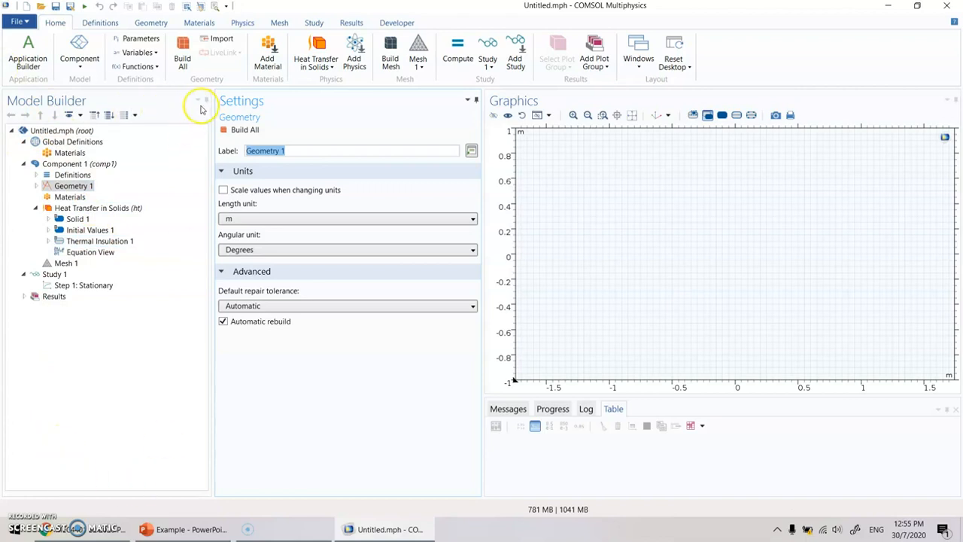
pyautogui.click(72, 174)
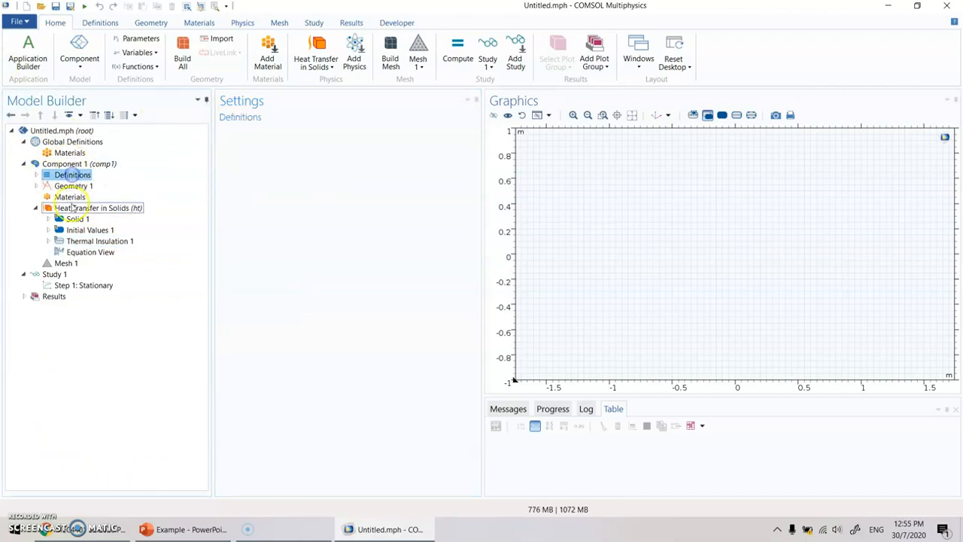
pyautogui.click(89, 209)
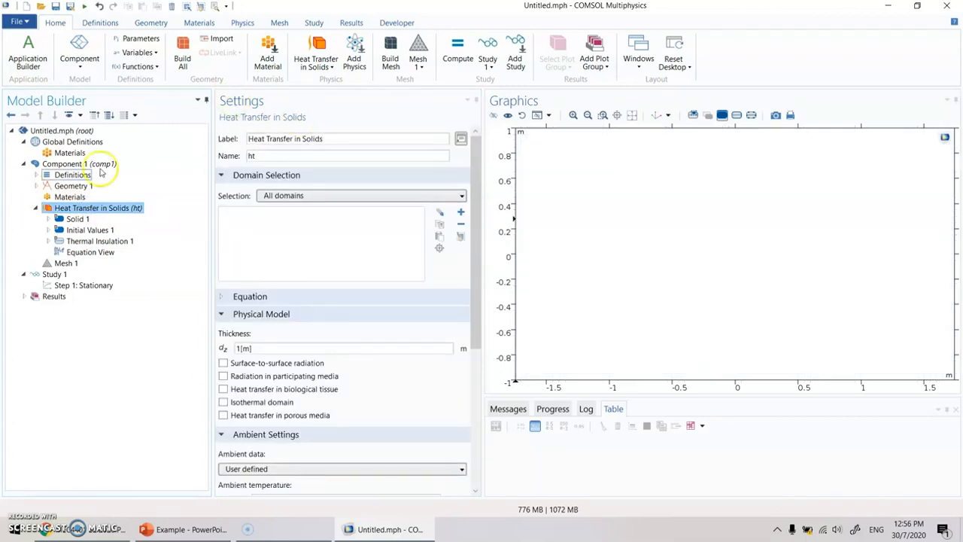
pyautogui.click(72, 186)
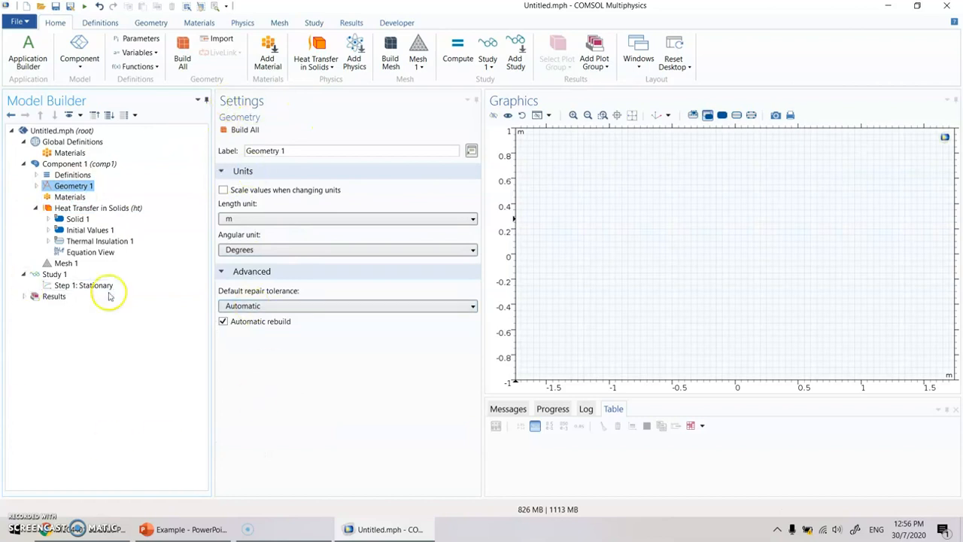
pyautogui.click(66, 263)
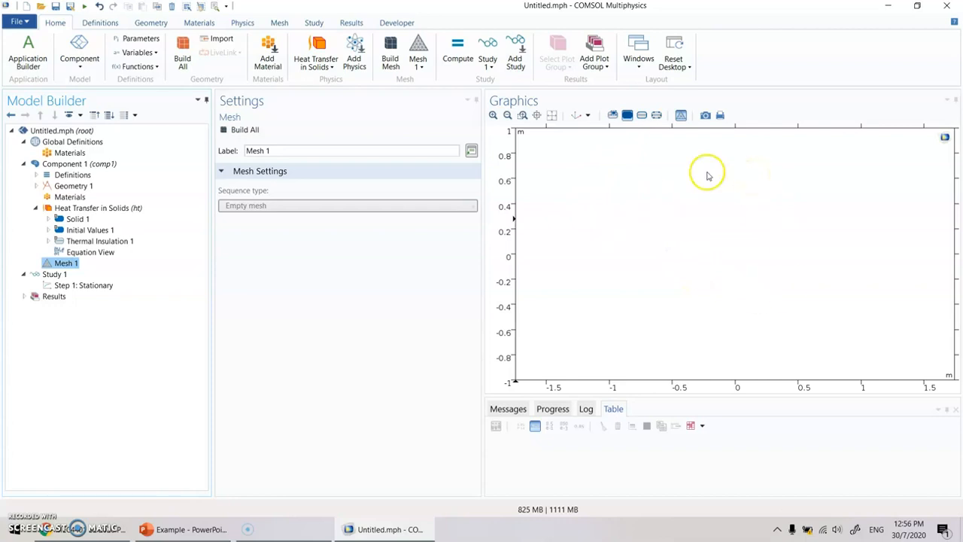
# Examine the contents of the Messages, Progress, Log and Table windows
pyautogui.click(509, 408)
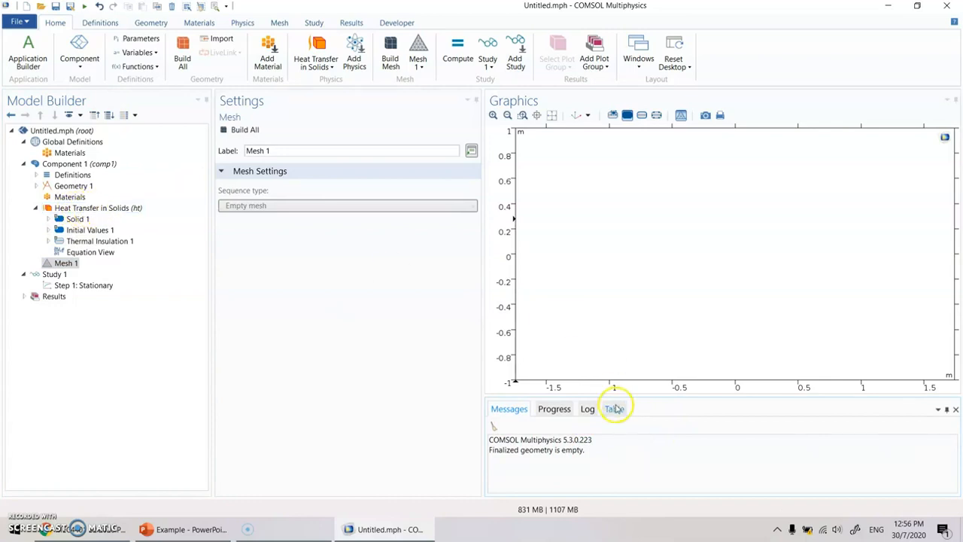
pyautogui.click(554, 409)
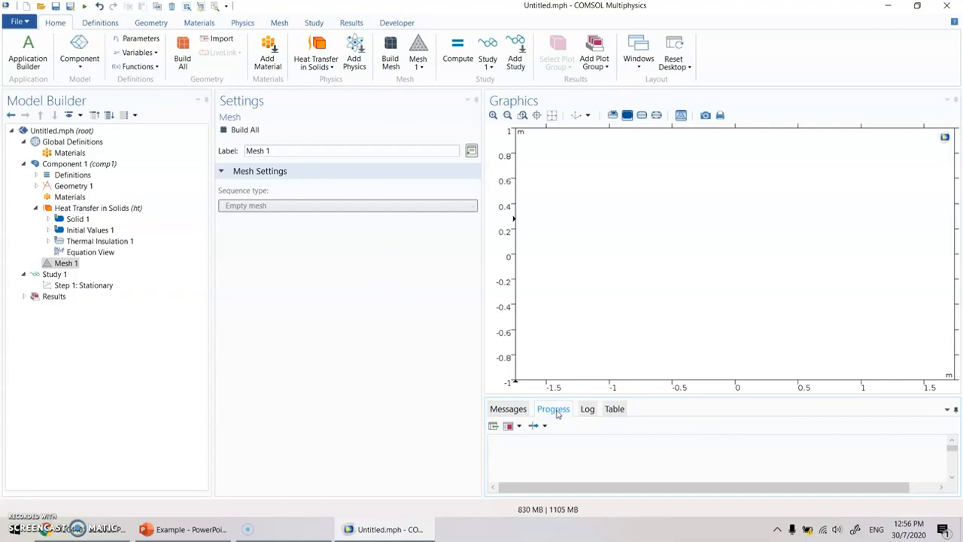
pyautogui.click(588, 409)
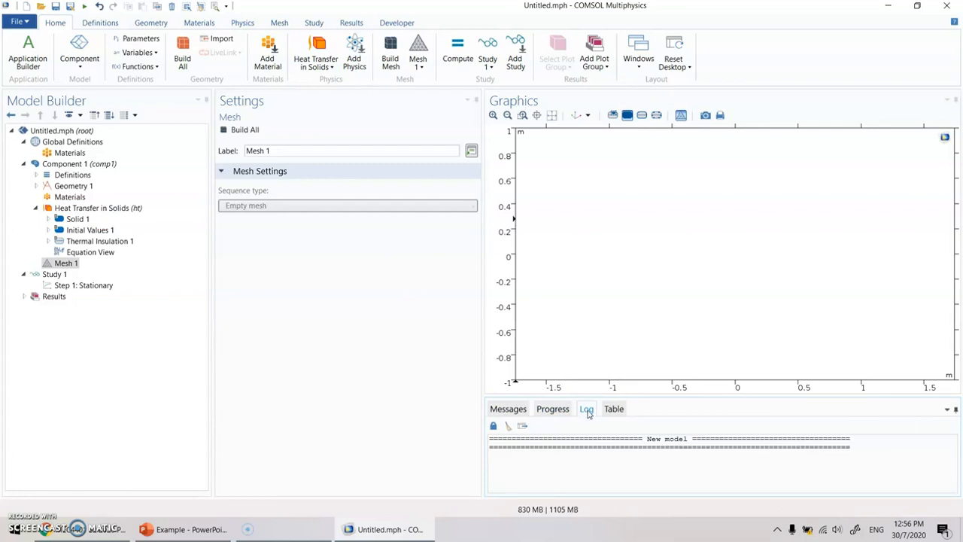
pyautogui.click(613, 408)
pyautogui.click(577, 460)
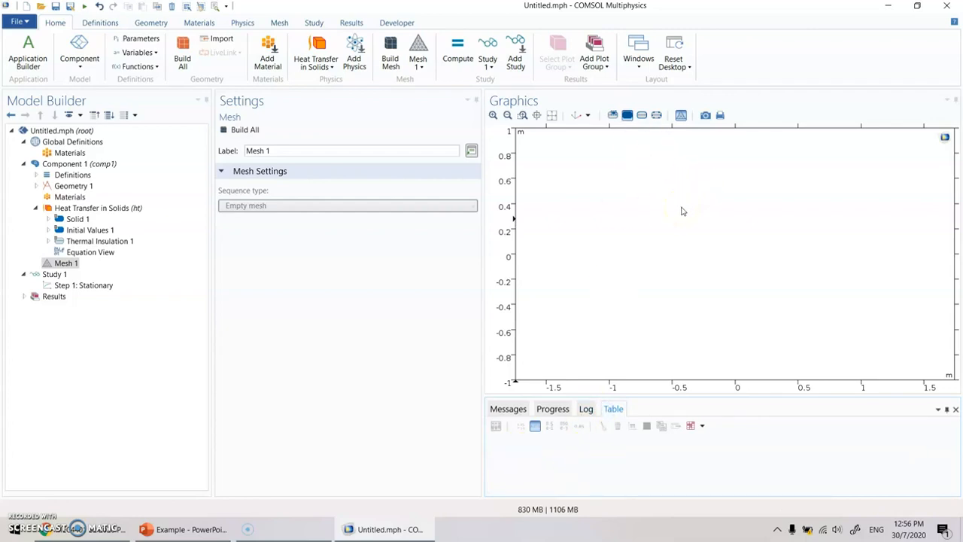
pyautogui.click(392, 196)
# Add a Parameters node under Global Definitions and show its empty parameter table
pyautogui.click(205, 102)
pyautogui.click(58, 143)
pyautogui.rightClick(58, 143)
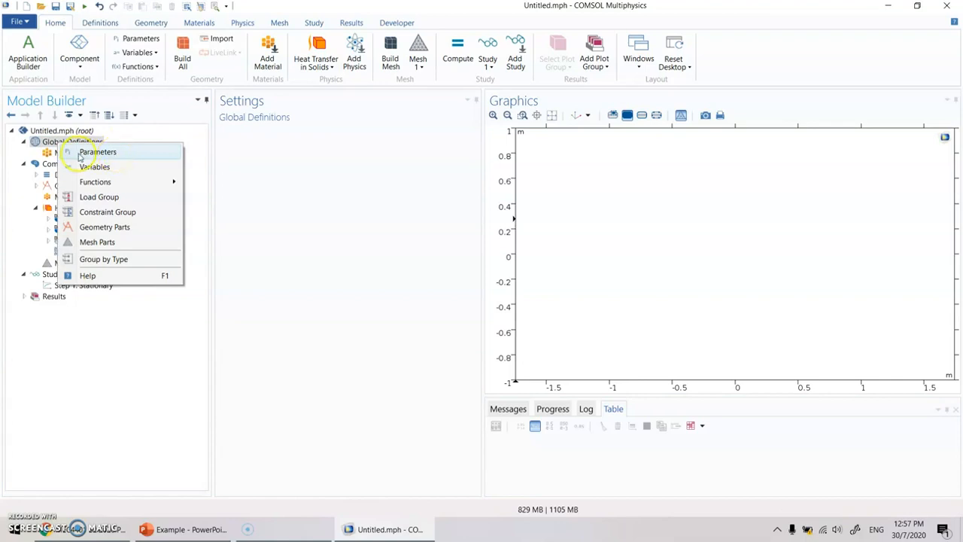
pyautogui.click(133, 41)
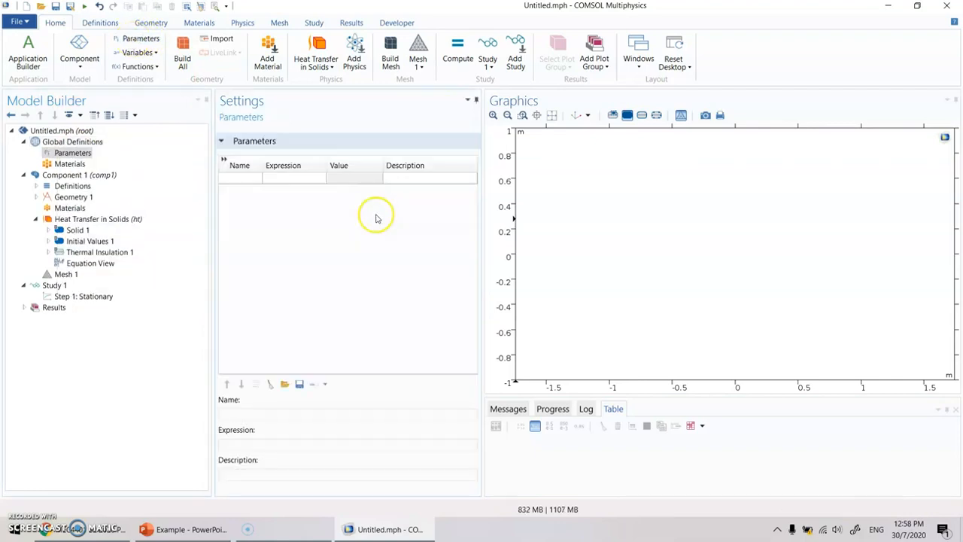
pyautogui.click(68, 154)
pyautogui.click(239, 157)
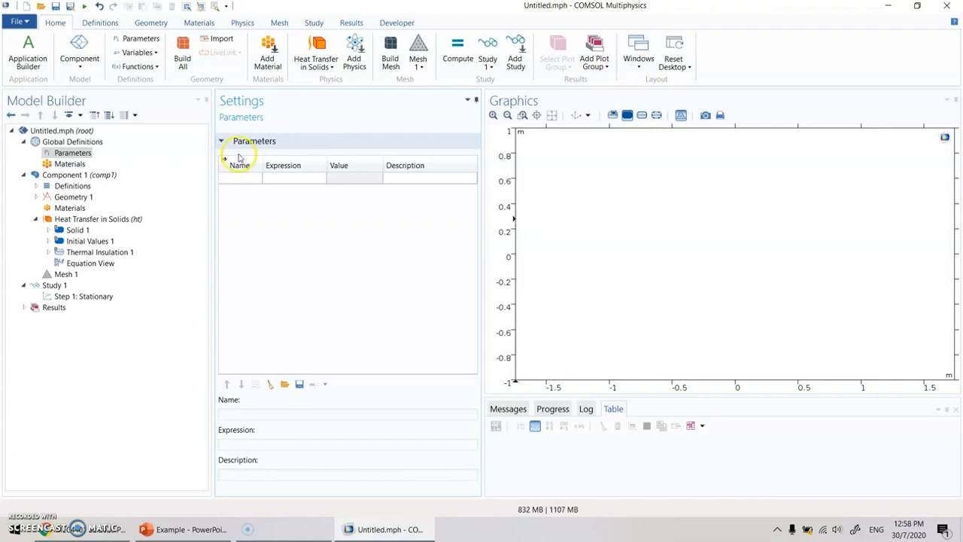
# Add a global parameter named r_in with the expression 25
pyautogui.click(232, 178)
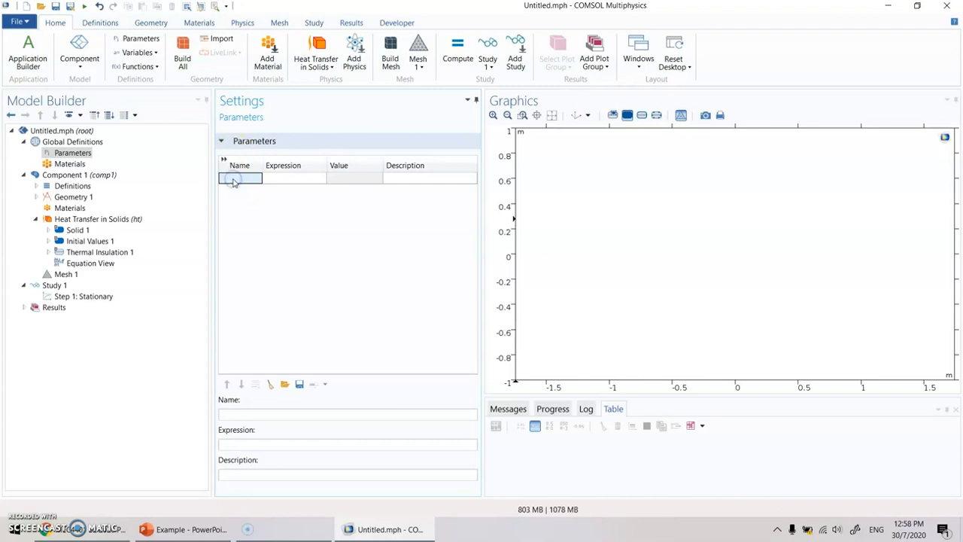
pyautogui.write('r_in')
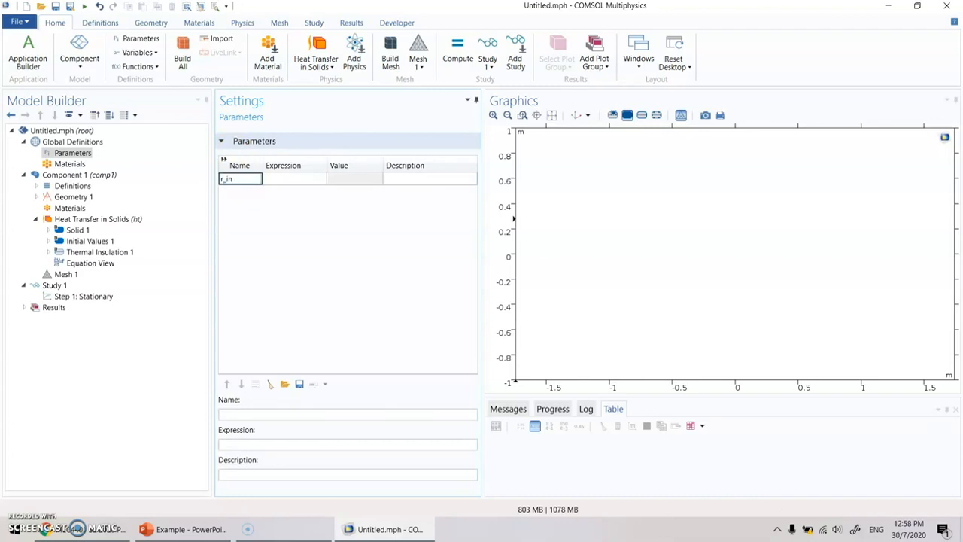
pyautogui.press('Return')
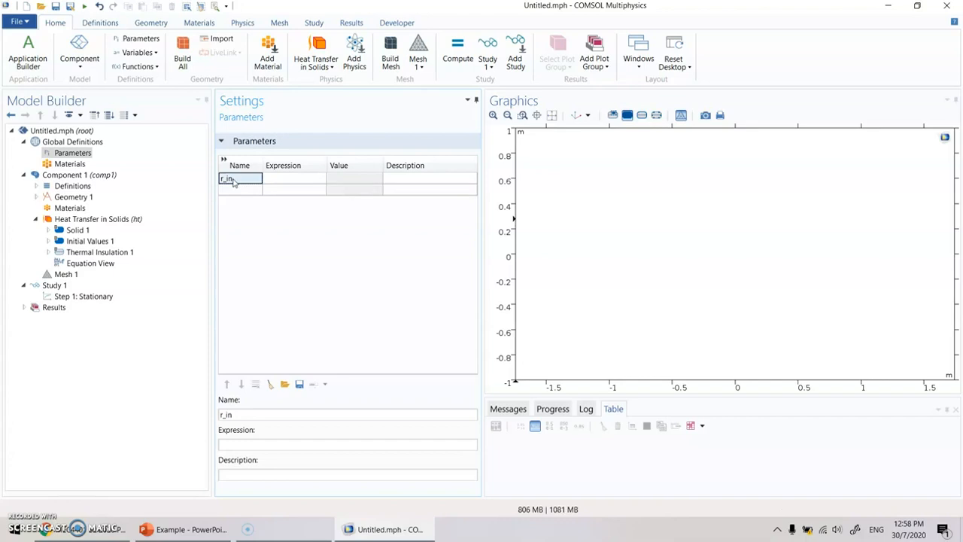
pyautogui.click(276, 179)
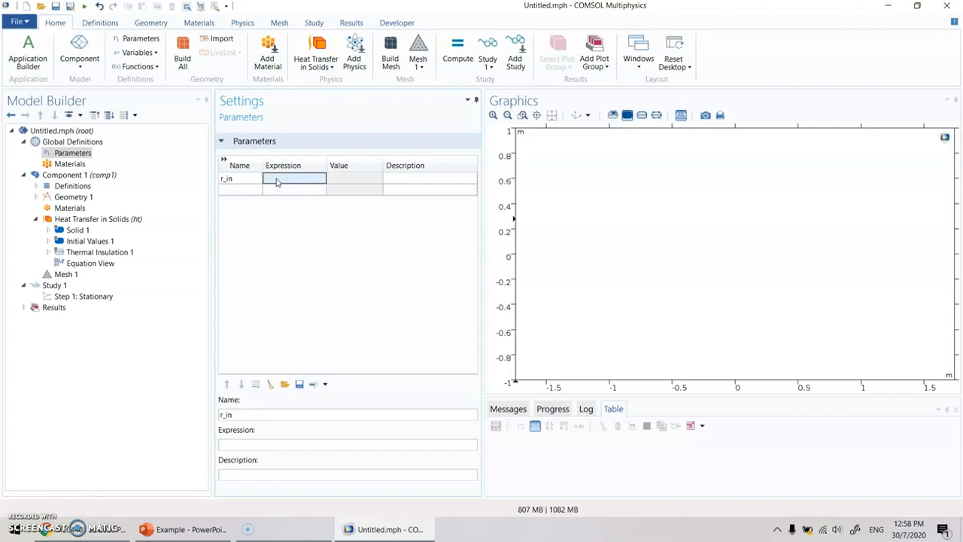
pyautogui.write('25')
pyautogui.press('Return')
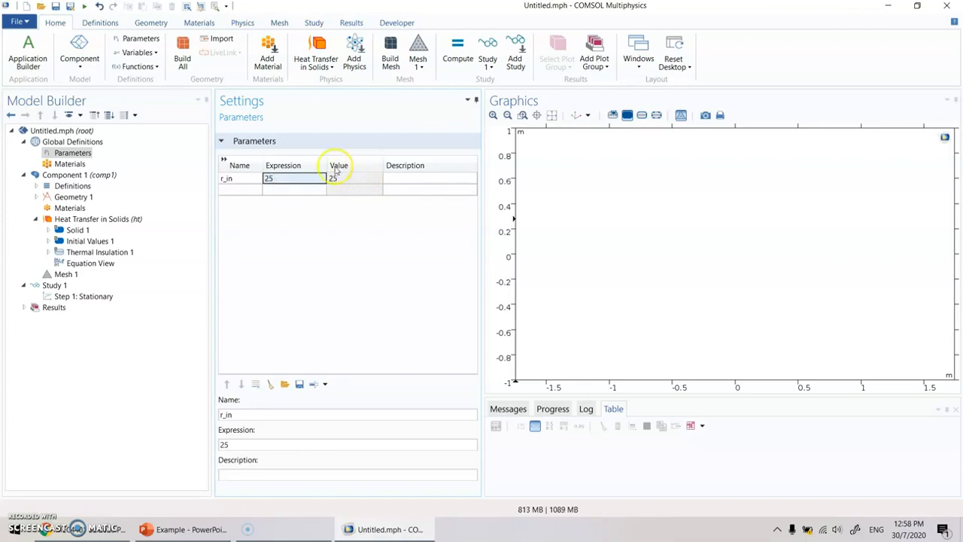
# Set the expression of r_in to 0.025
pyautogui.doubleClick(289, 180)
pyautogui.write('0.025')
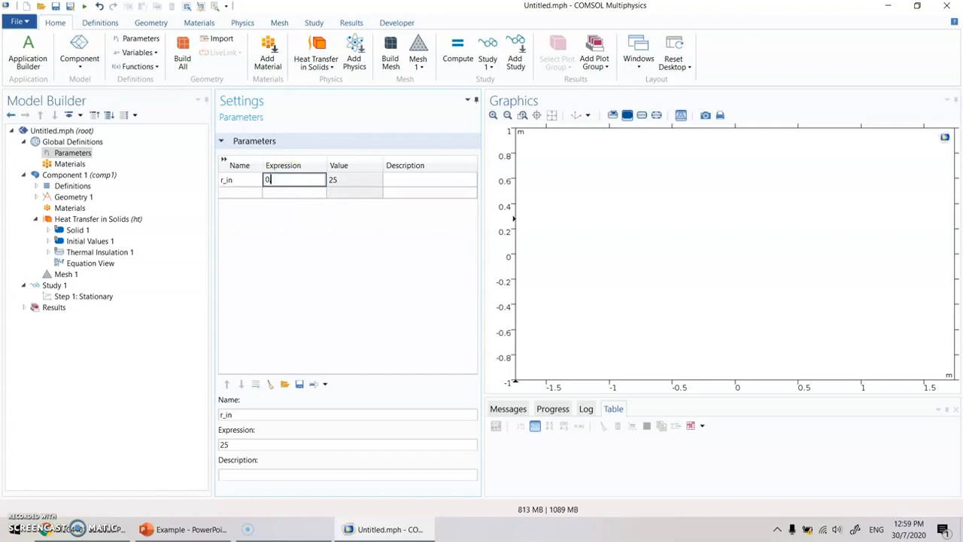
pyautogui.press('Return')
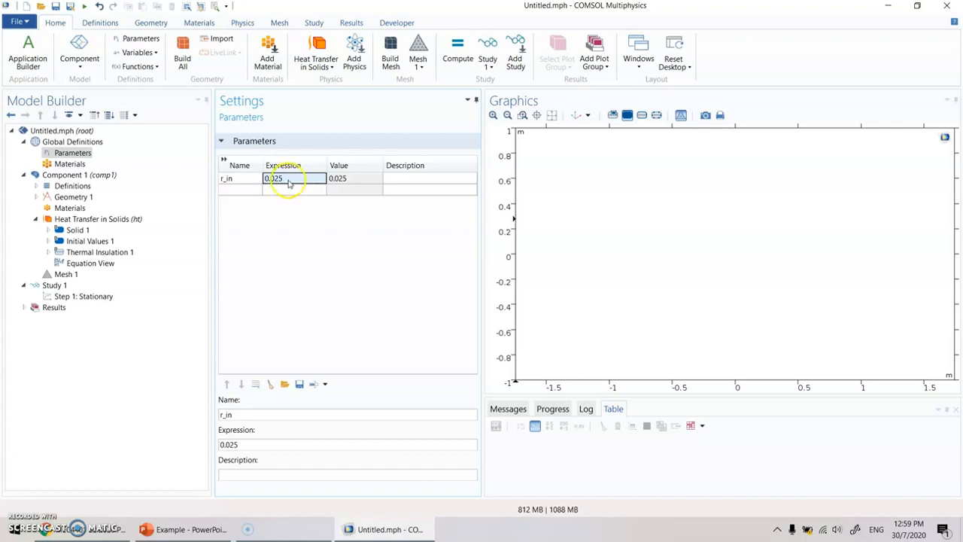
# Set the expression of r_in to 25 [mm] so that it carries an explicit unit
pyautogui.doubleClick(270, 181)
pyautogui.write('25')
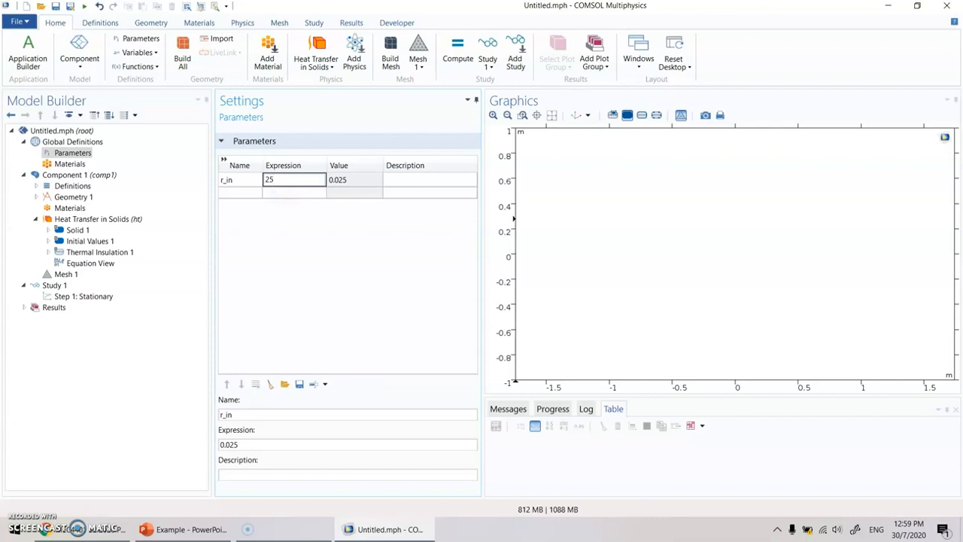
pyautogui.write(' [mm]')
pyautogui.press('Return')
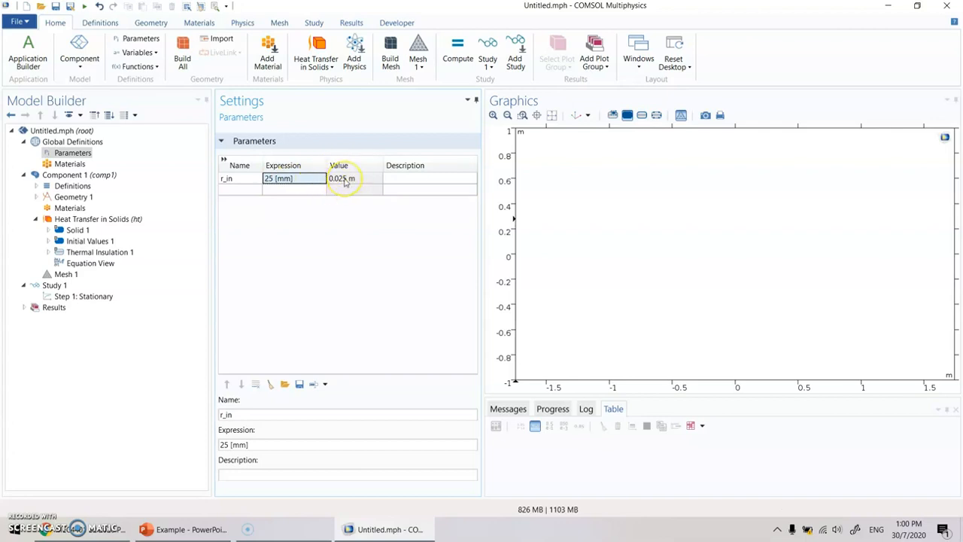
# Enter "Inner radius" as the description of the r_in parameter
pyautogui.click(423, 179)
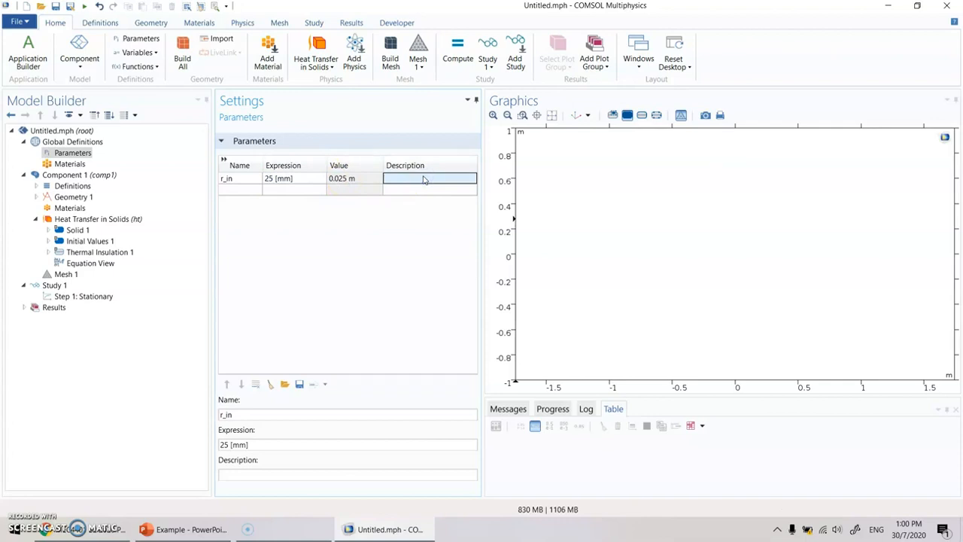
pyautogui.click(423, 179)
pyautogui.write('Inner')
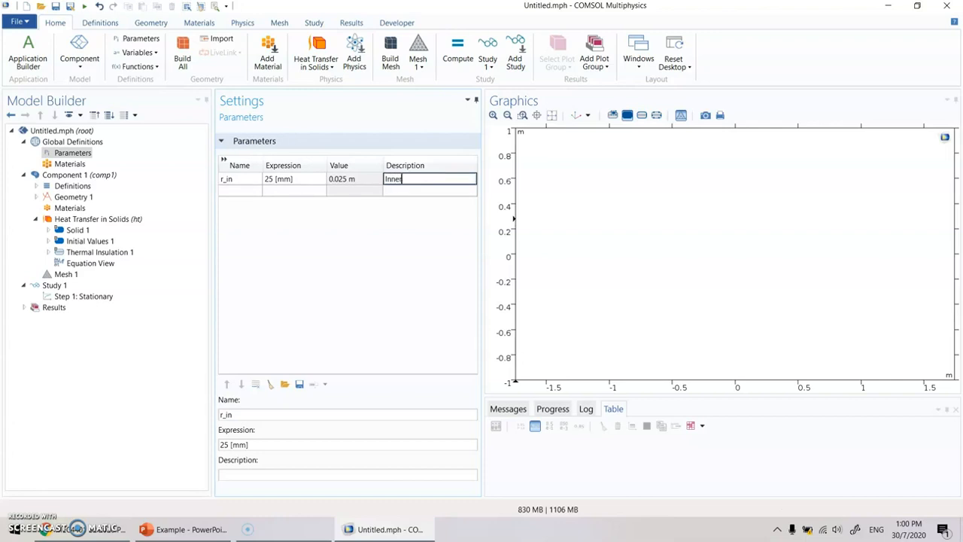
pyautogui.write(' radius')
pyautogui.press('Return')
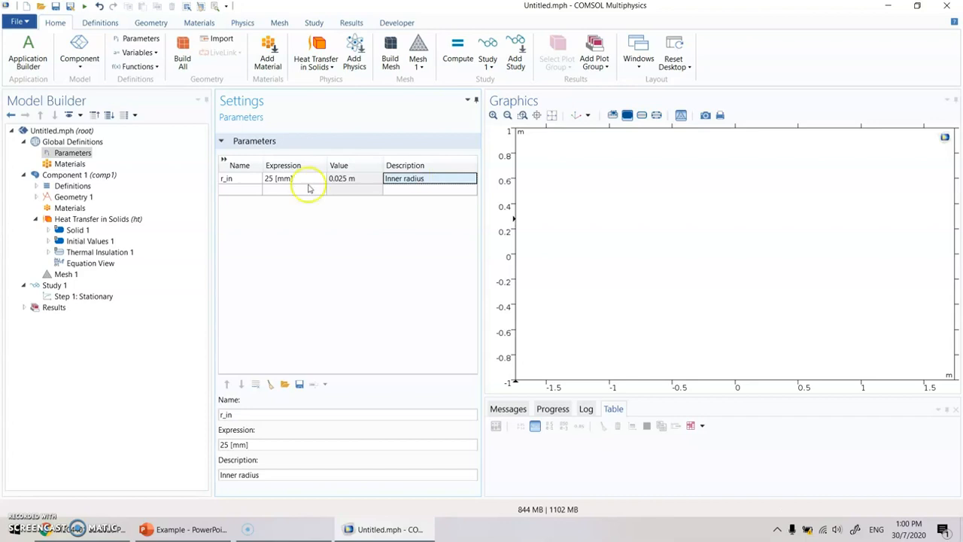
# Add a second parameter named r_out with the expression 50 [mm]
pyautogui.click(245, 190)
pyautogui.click(252, 192)
pyautogui.write('r_out')
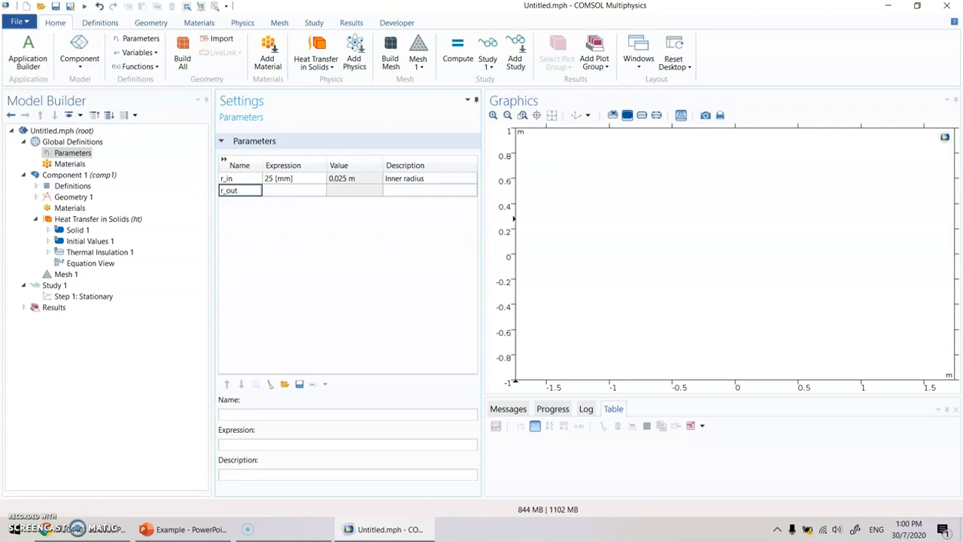
pyautogui.press('Return')
pyautogui.press('Tab')
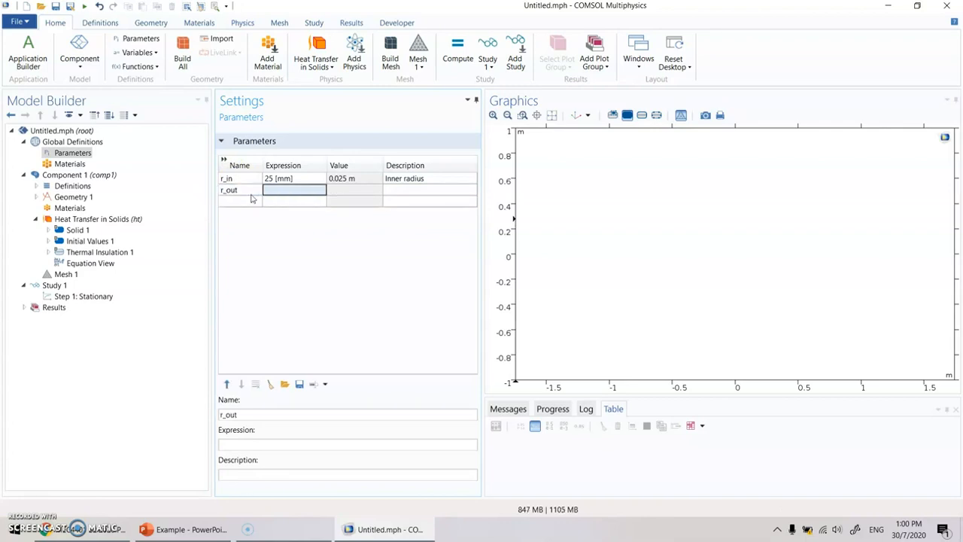
pyautogui.write('50')
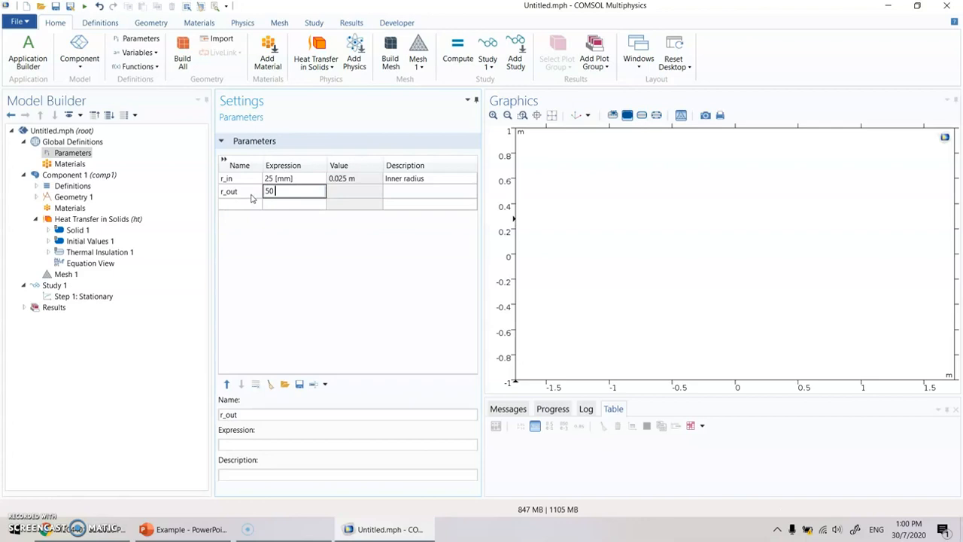
pyautogui.write(' [mm]')
pyautogui.press('Return')
# Add a third parameter named T_in with the expression 100
pyautogui.press('Tab')
pyautogui.press('Tab')
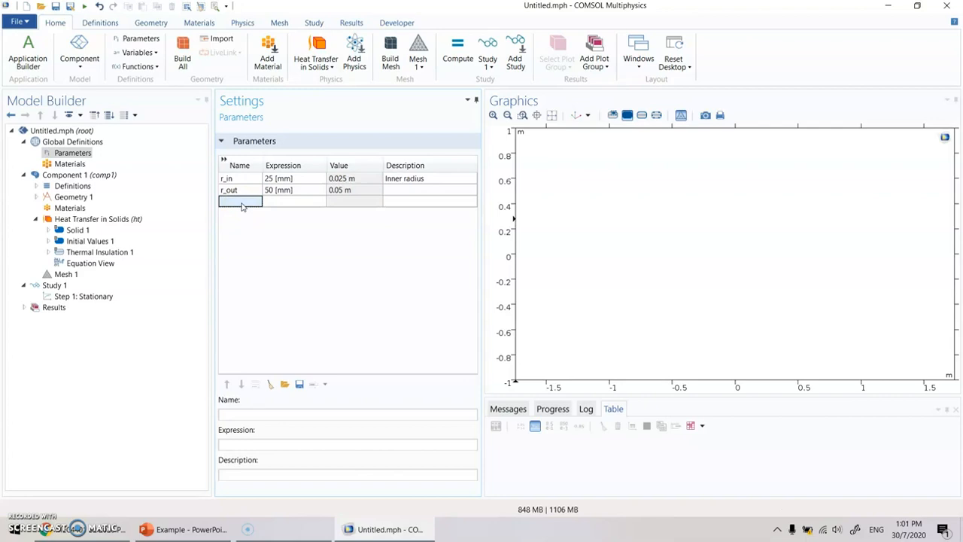
pyautogui.write('T_in')
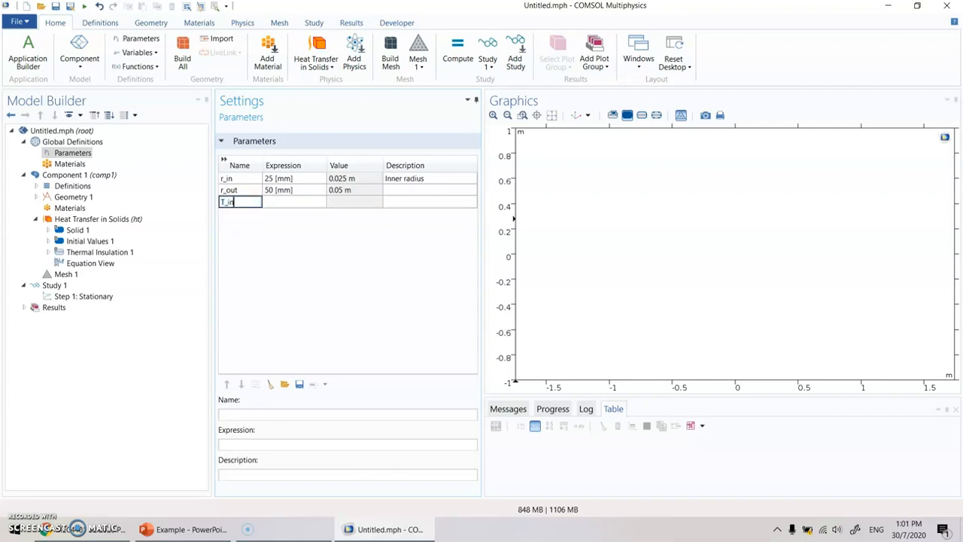
pyautogui.press('Tab')
pyautogui.write('100')
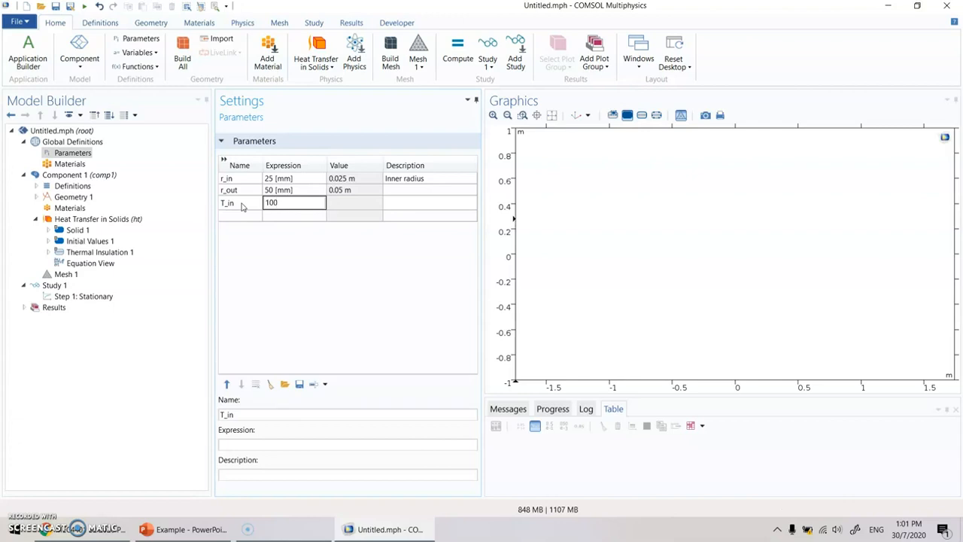
pyautogui.press('Return')
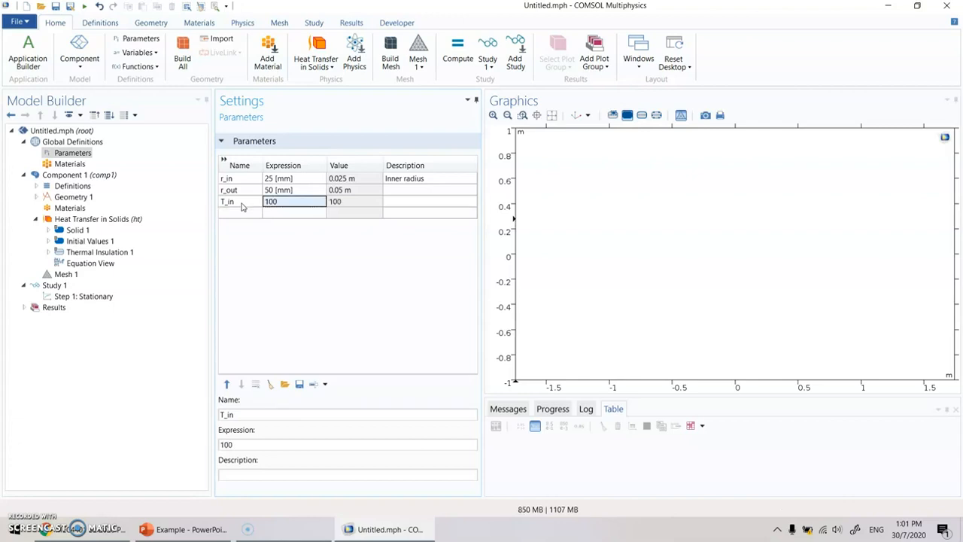
# Set the expression of T_in to 373.15
pyautogui.click(243, 202)
pyautogui.click(299, 205)
pyautogui.doubleClick(298, 203)
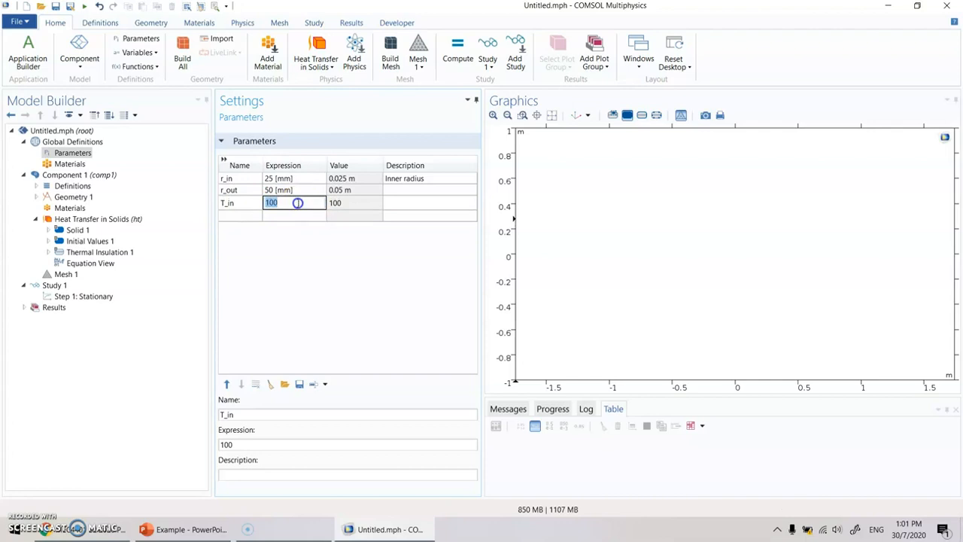
pyautogui.click(309, 203)
pyautogui.press('Return')
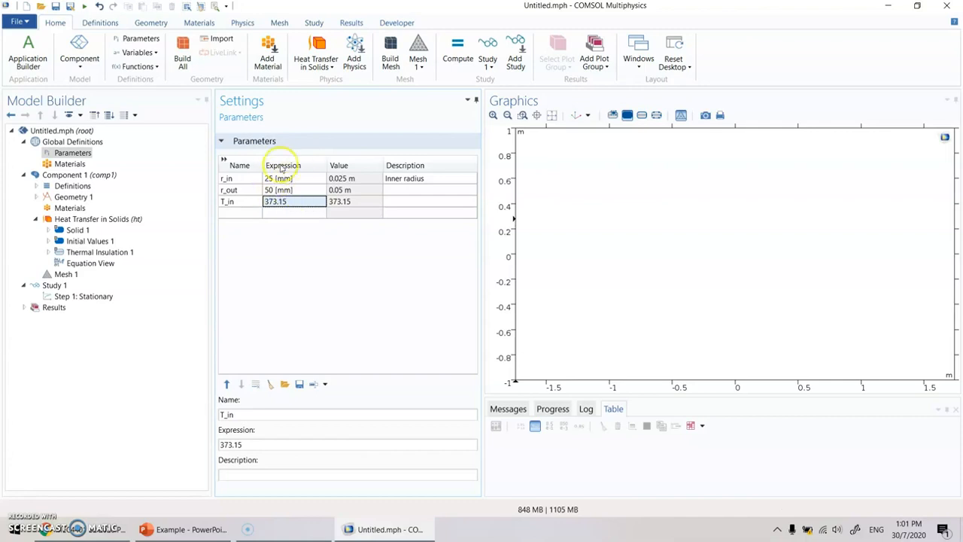
# Set the expression of T_in to 100 [degC] so that the temperature carries its unit
pyautogui.click(300, 203)
pyautogui.write('100 [deg')
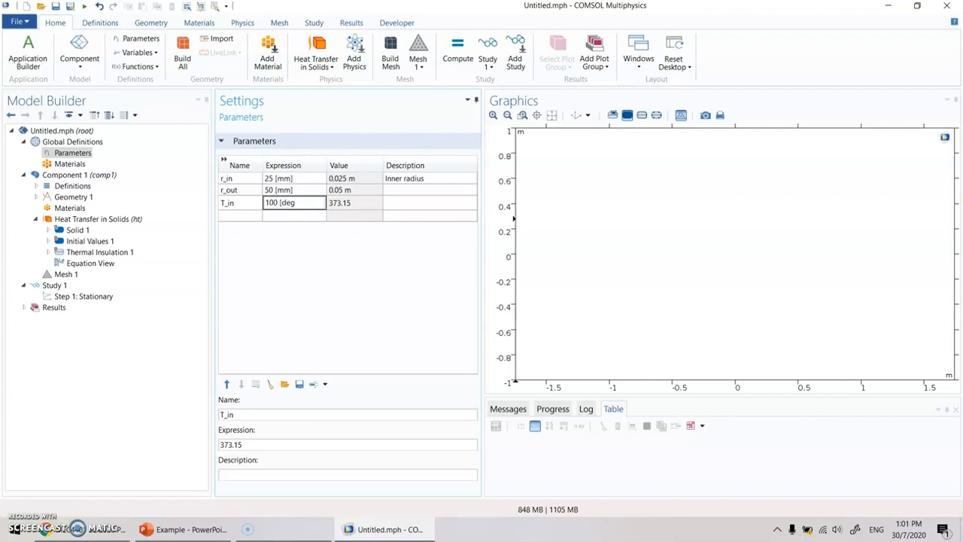
pyautogui.write(']')
pyautogui.press('Return')
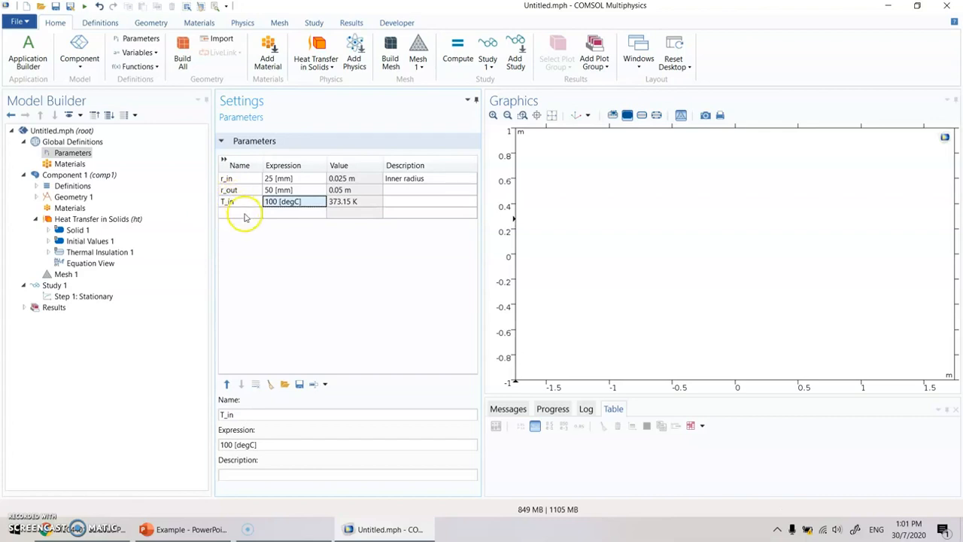
# Add a fourth parameter named T_out with the expression 25 [degC]
pyautogui.click(245, 214)
pyautogui.write('T')
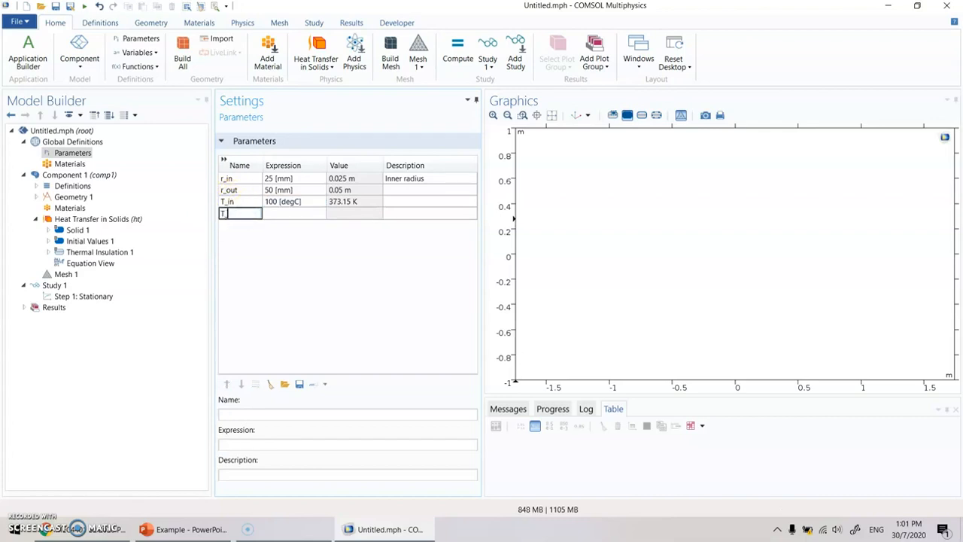
pyautogui.write('_out')
pyautogui.press('Tab')
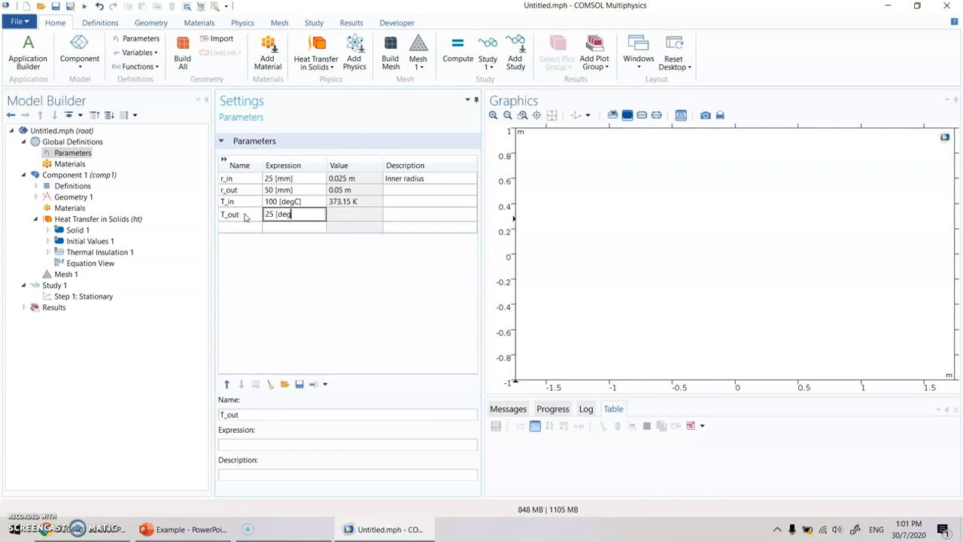
pyautogui.write('25 [degC]')
pyautogui.press('Return')
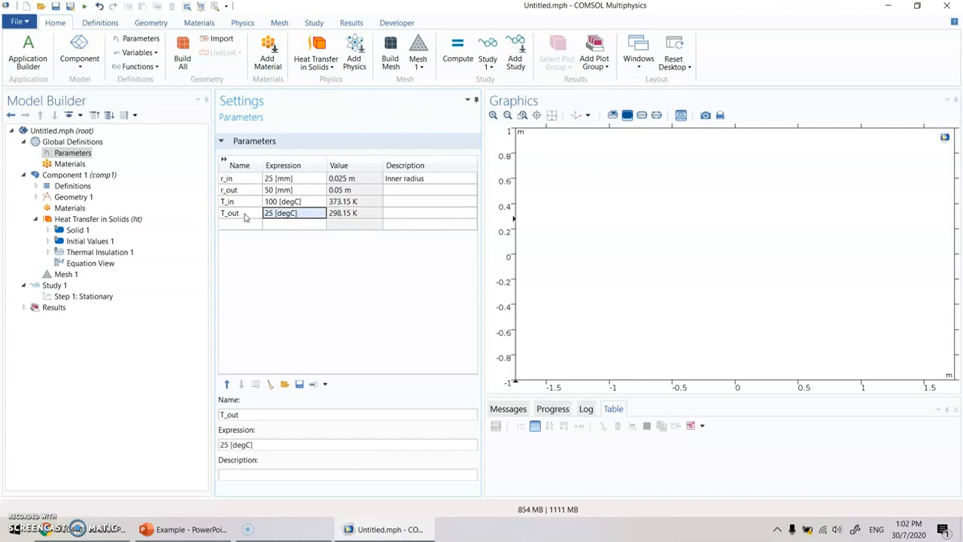
pyautogui.click(310, 213)
# Examine the contents of the component's Definitions node and the function types that can be added to it
pyautogui.click(35, 186)
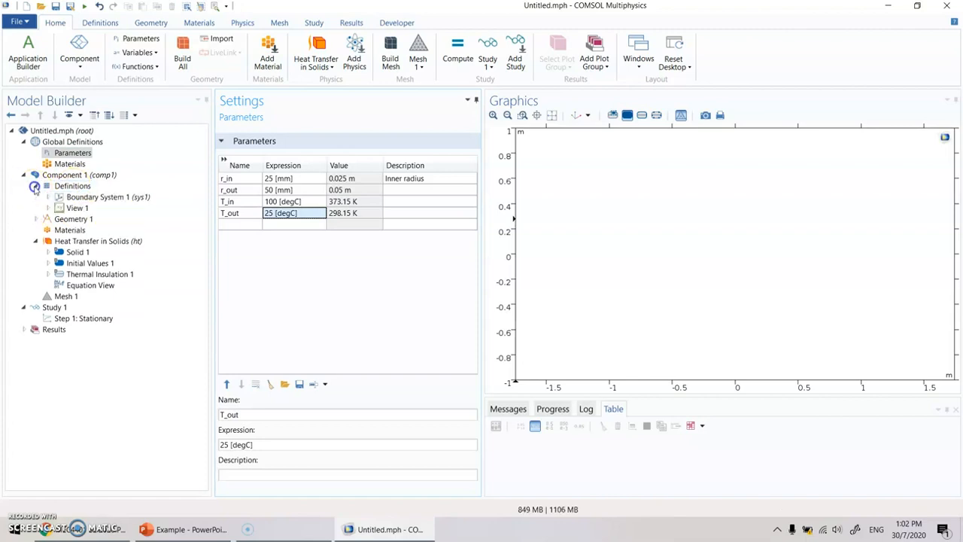
pyautogui.click(69, 186)
pyautogui.rightClick(69, 185)
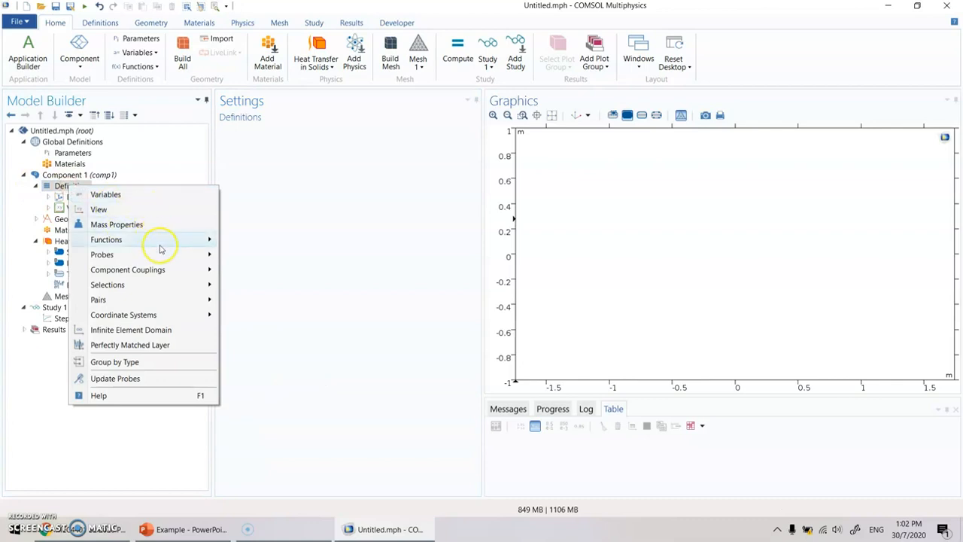
pyautogui.moveTo(159, 242)
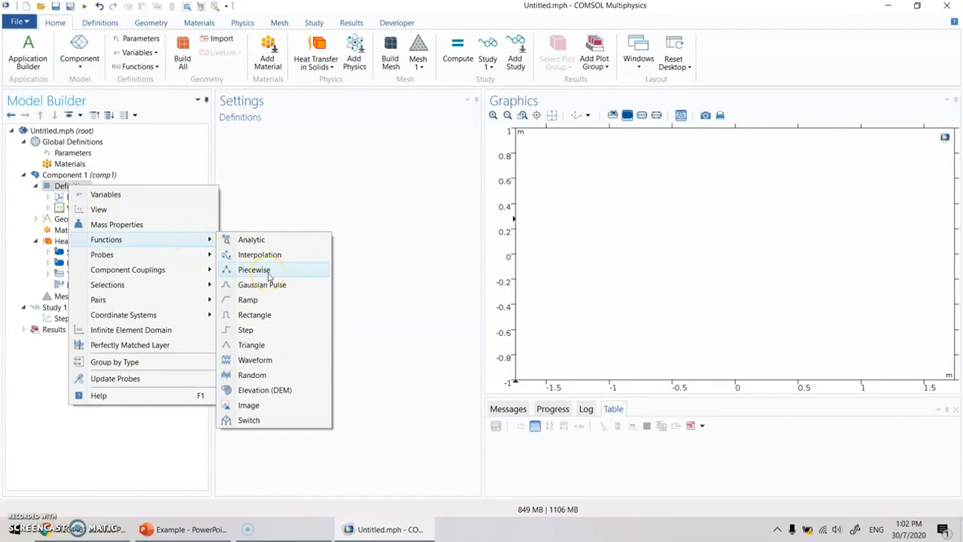
pyautogui.click(22, 211)
pyautogui.click(36, 185)
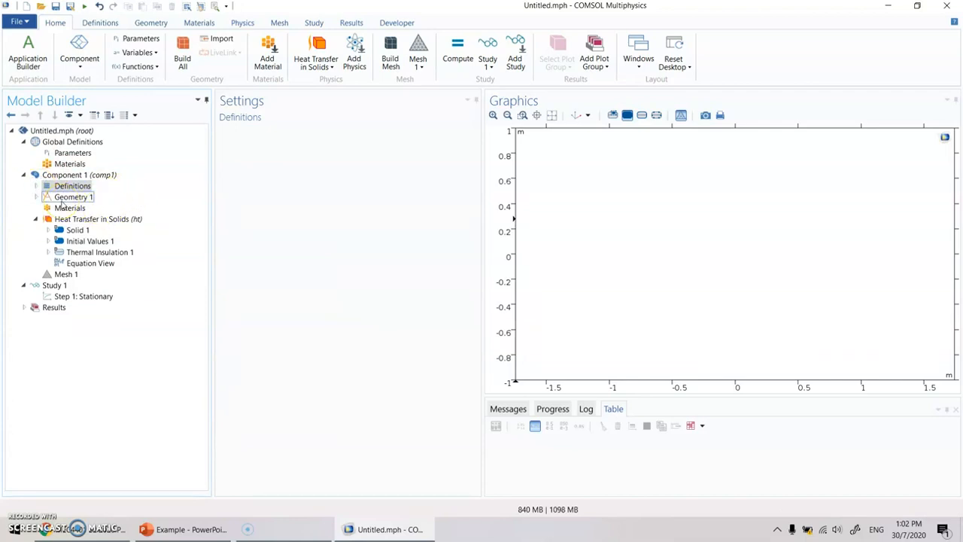
# Check the ring drawing on the PowerPoint slide, return to COMSOL Multiphysics and examine the drawing tools available for Geometry 1
pyautogui.click(203, 528)
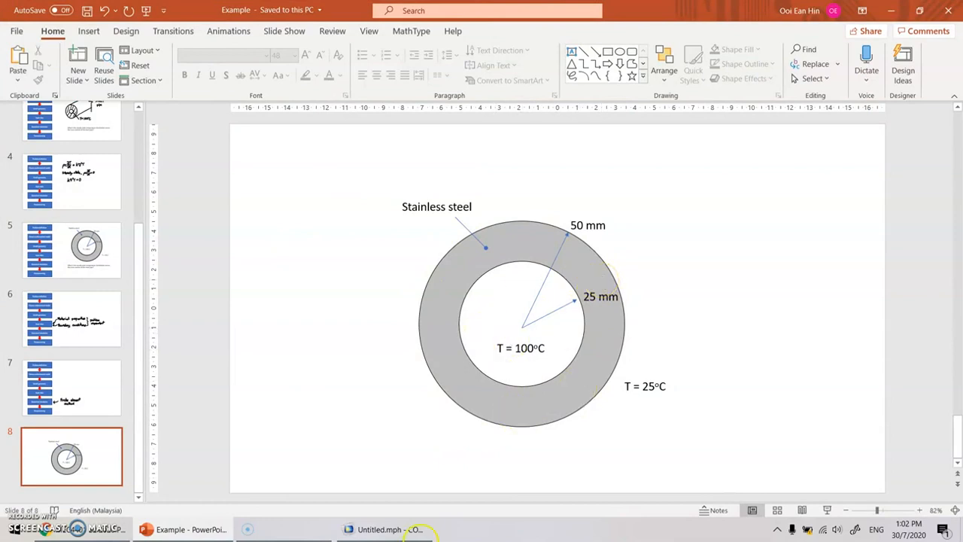
pyautogui.click(390, 529)
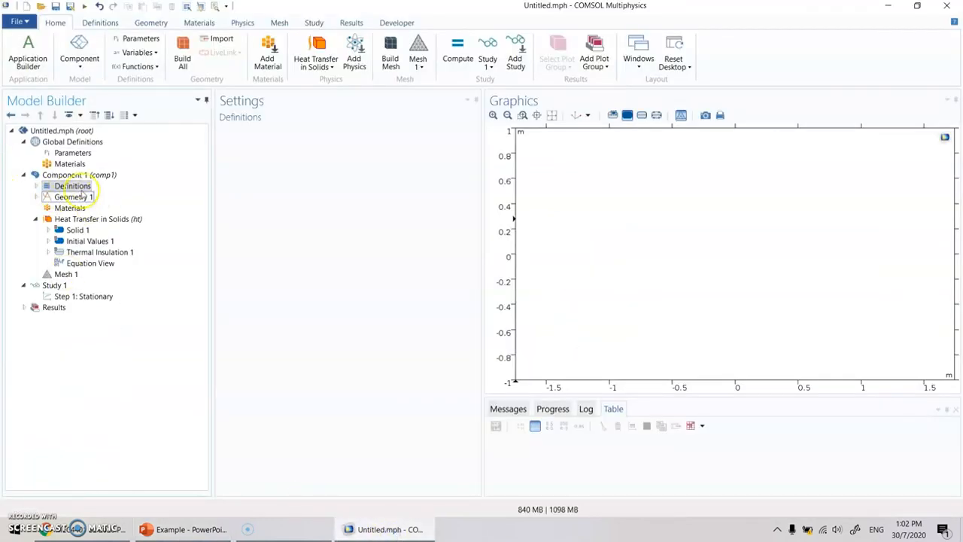
pyautogui.click(53, 196)
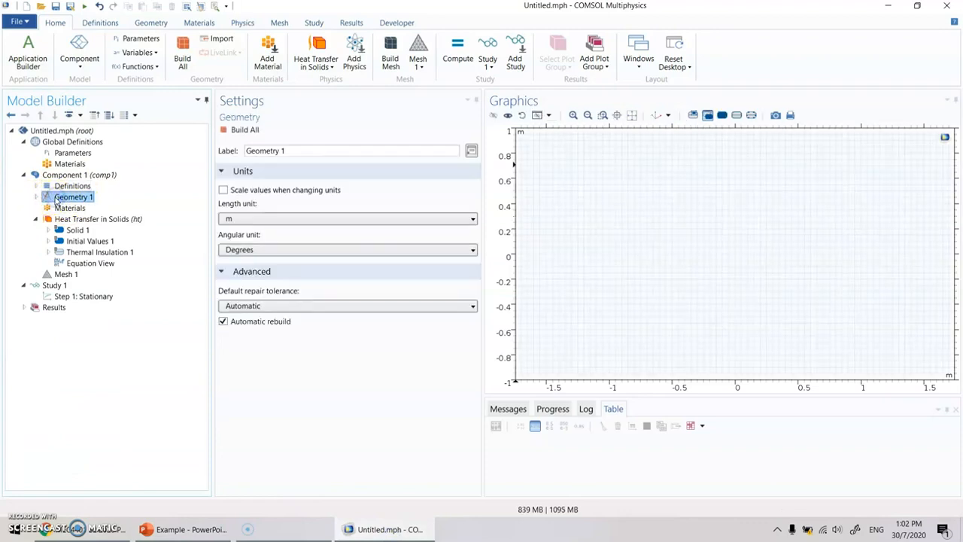
pyautogui.rightClick(54, 197)
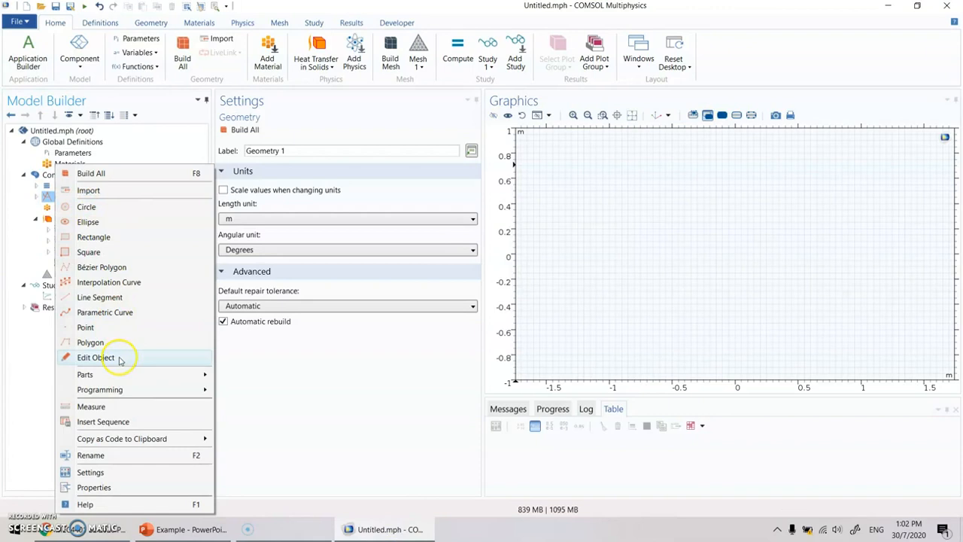
pyautogui.click(150, 28)
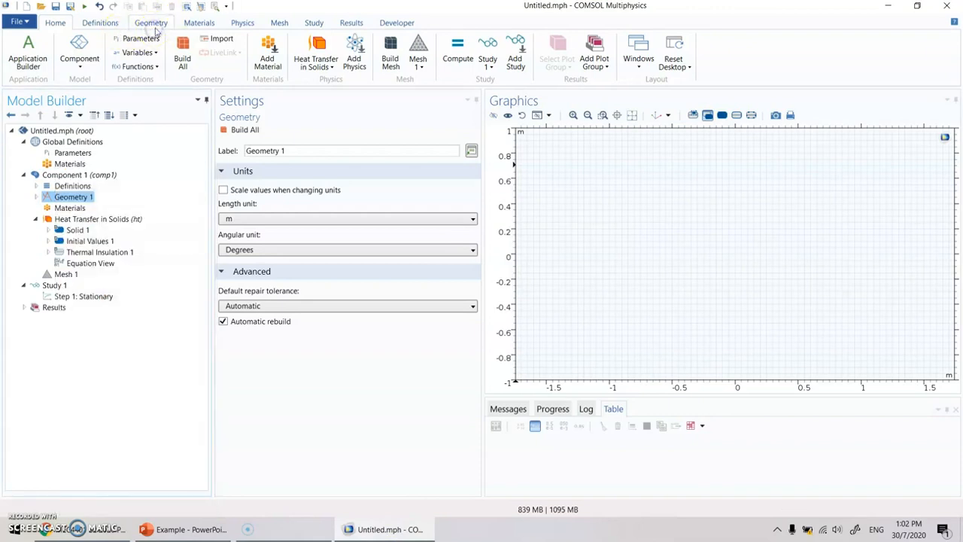
pyautogui.click(154, 24)
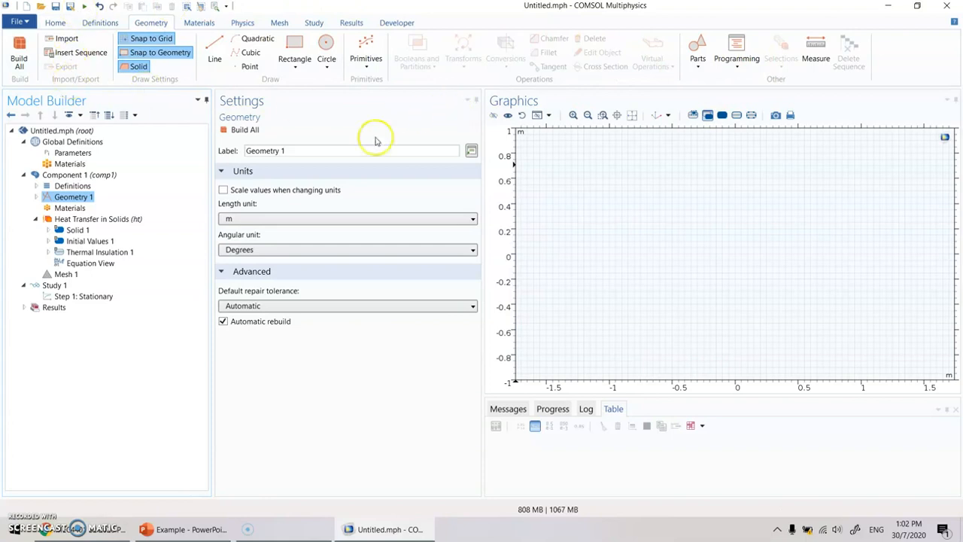
# Add a solid circle with radius r_in centred at the origin to Geometry 1 and build it
pyautogui.click(85, 200)
pyautogui.rightClick(84, 199)
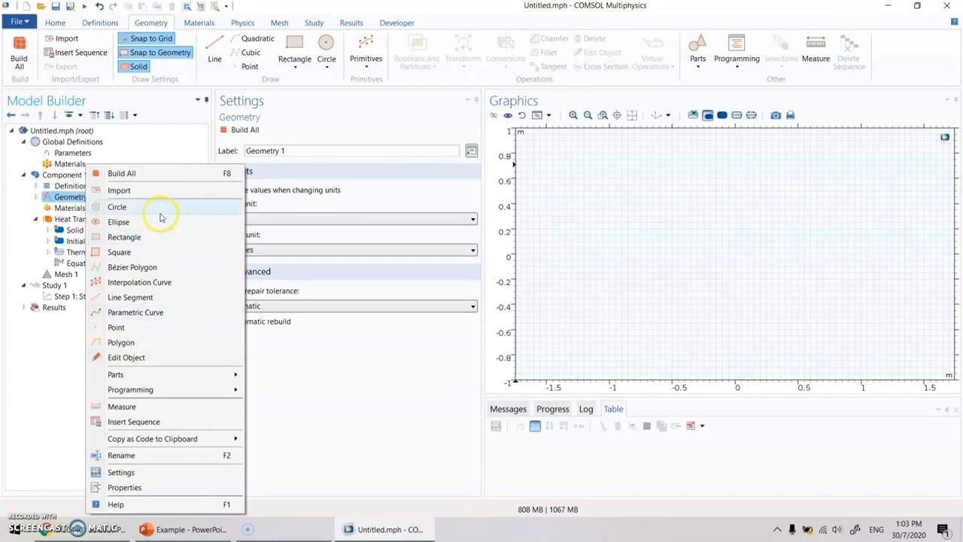
pyautogui.click(118, 207)
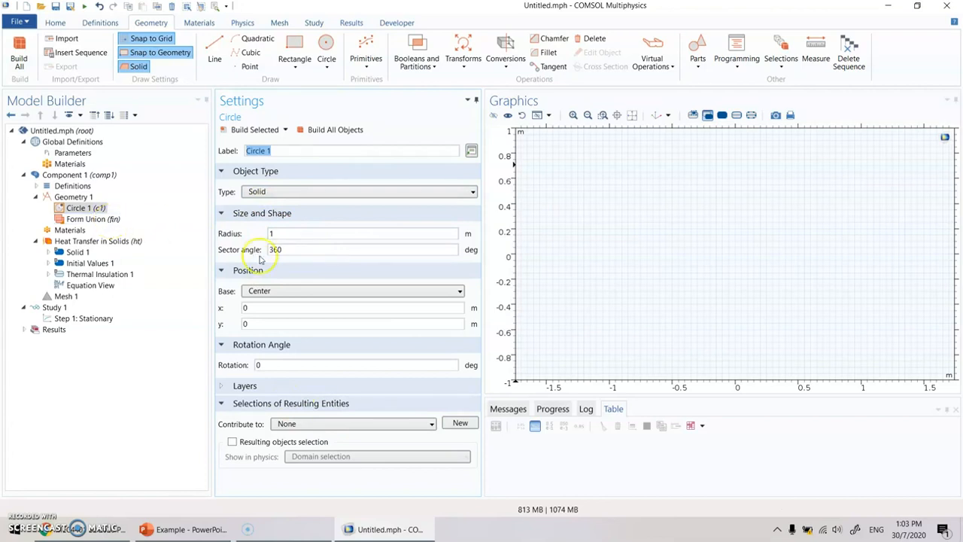
pyautogui.doubleClick(300, 233)
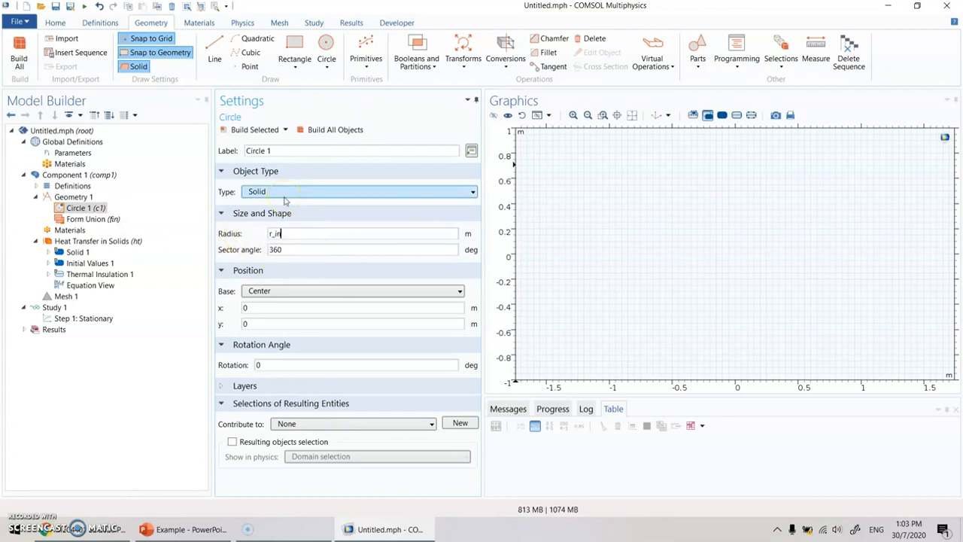
pyautogui.click(73, 153)
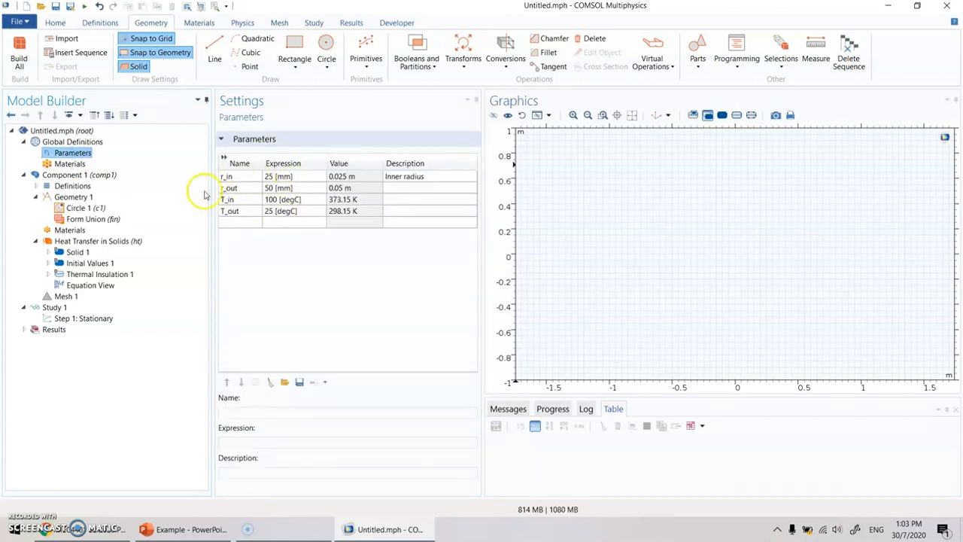
pyautogui.click(84, 207)
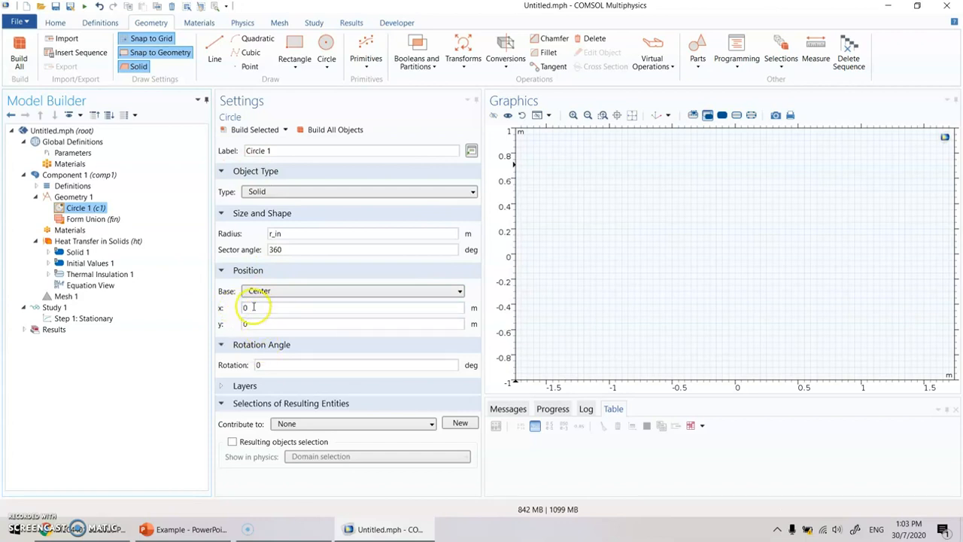
pyautogui.doubleClick(245, 308)
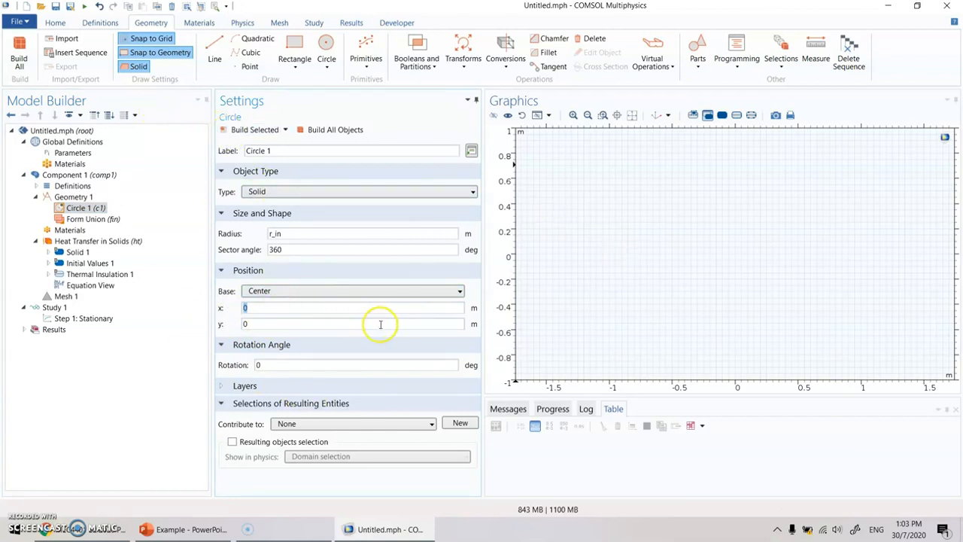
pyautogui.click(253, 130)
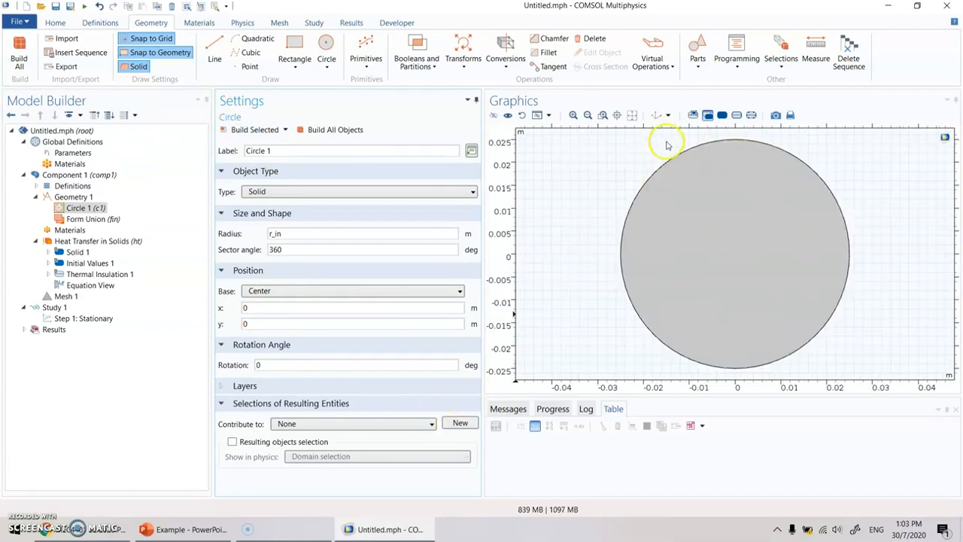
# Add a second solid circle with radius r_out centred at the origin and build it
pyautogui.click(63, 198)
pyautogui.rightClick(63, 198)
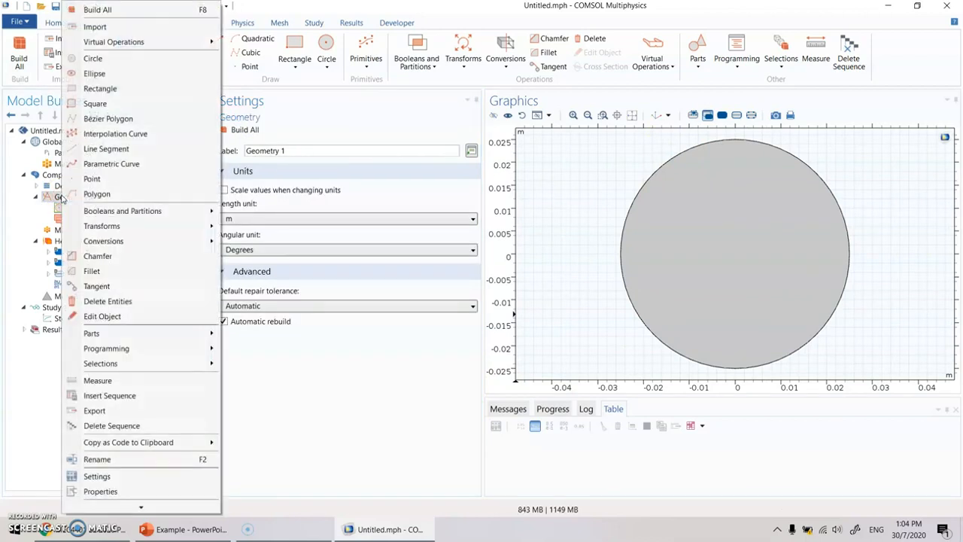
pyautogui.click(143, 63)
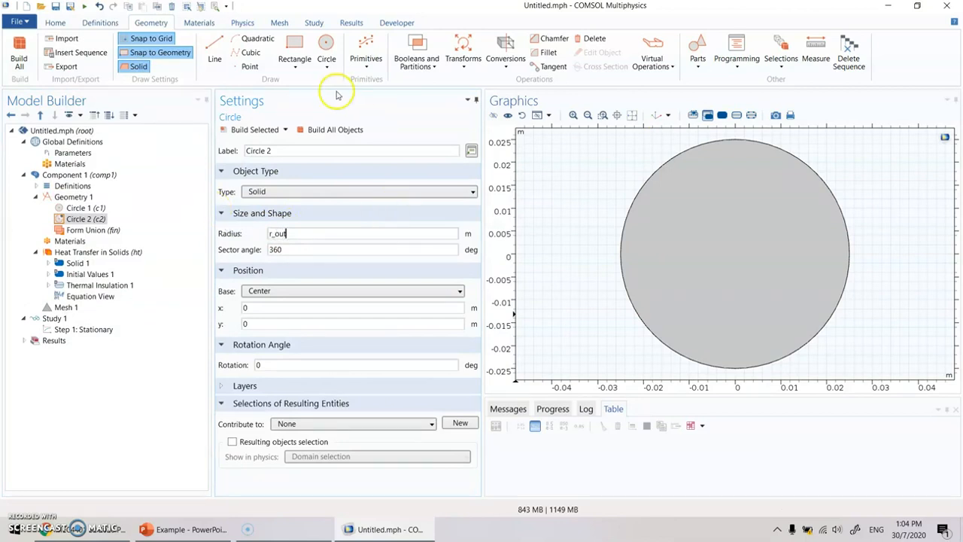
pyautogui.click(244, 131)
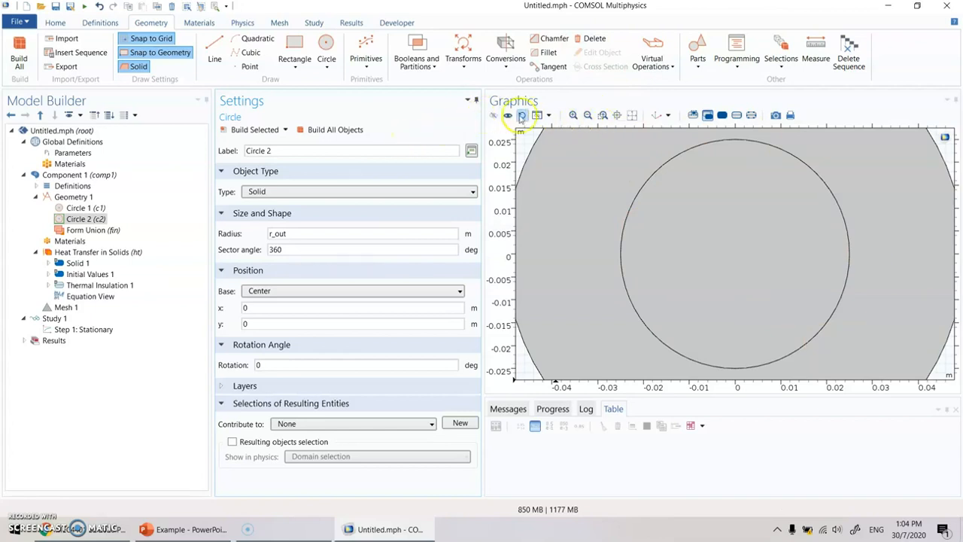
# Examine the two concentric circles at different magnifications, fitting the view to the inner circle and to the whole geometry
pyautogui.click(574, 117)
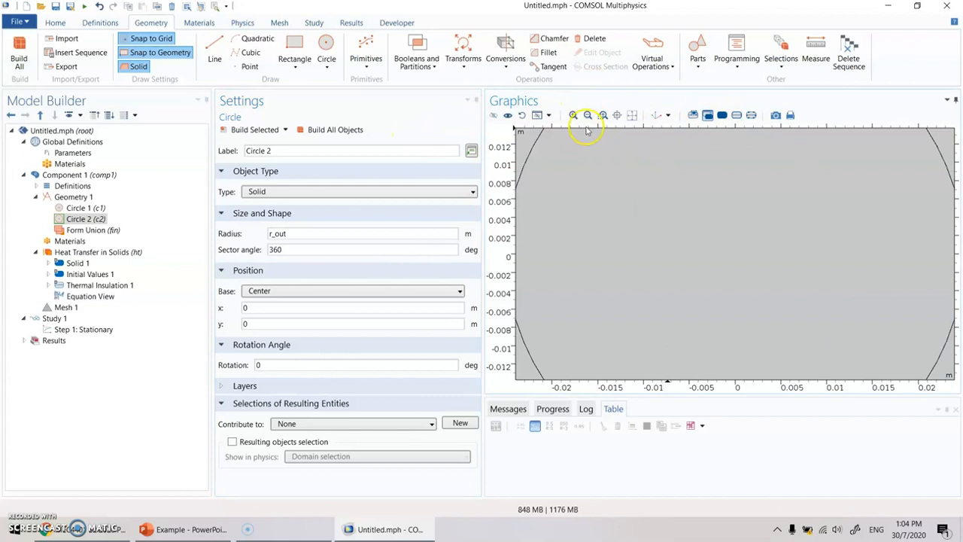
pyautogui.click(587, 118)
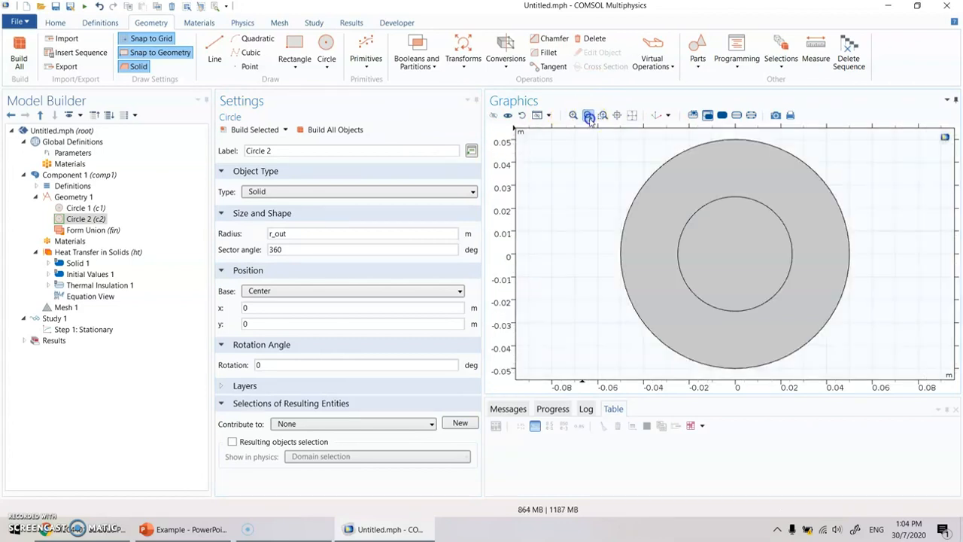
pyautogui.click(602, 117)
pyautogui.moveTo(604, 137); pyautogui.dragTo(865, 374)
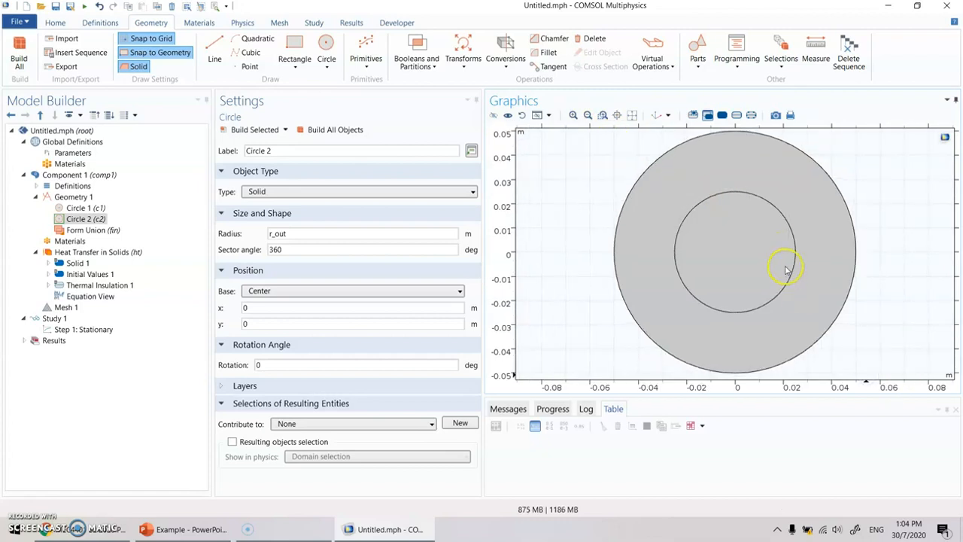
pyautogui.click(621, 116)
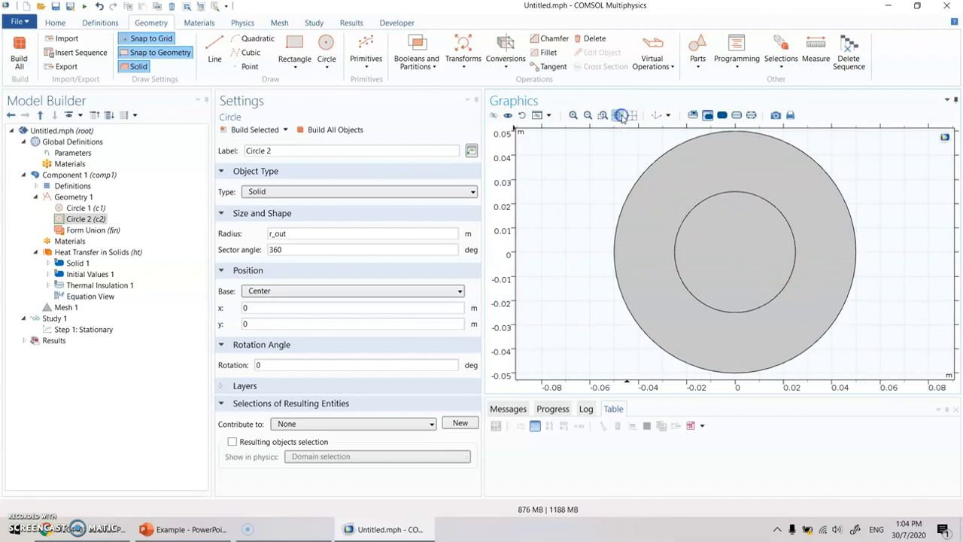
pyautogui.click(755, 269)
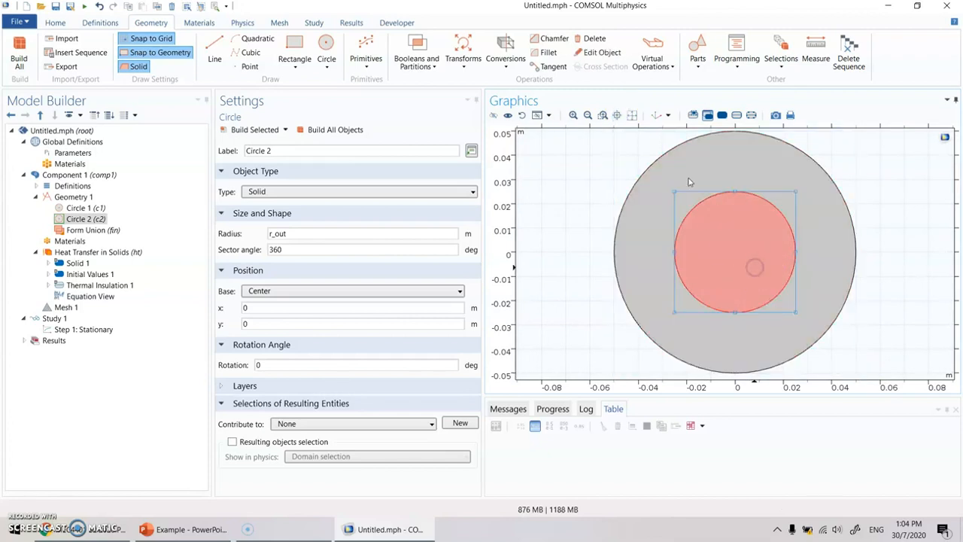
pyautogui.click(616, 115)
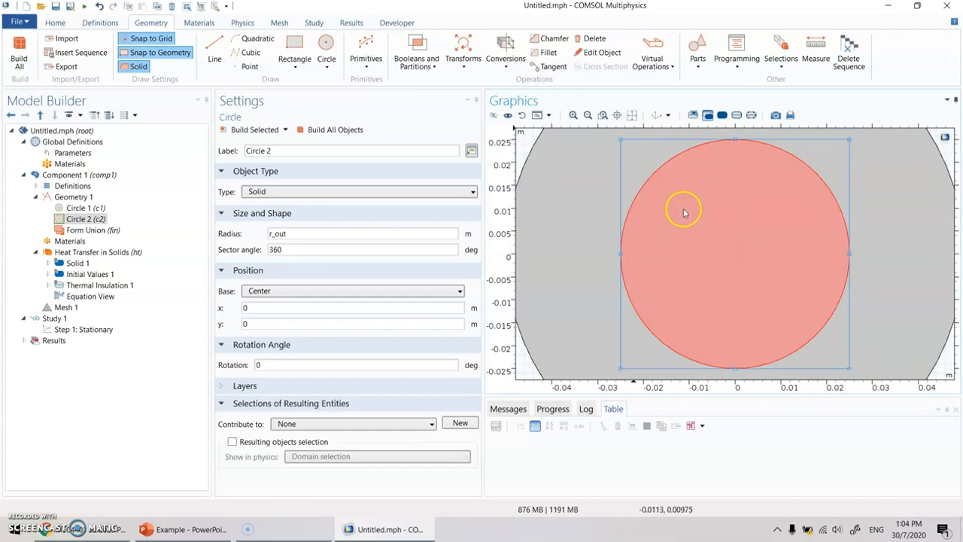
pyautogui.click(632, 115)
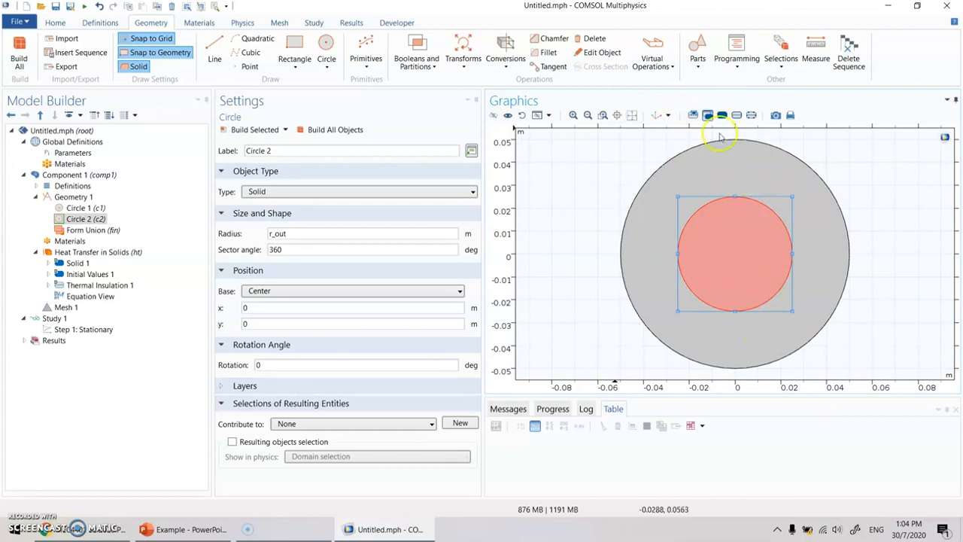
pyautogui.click(896, 216)
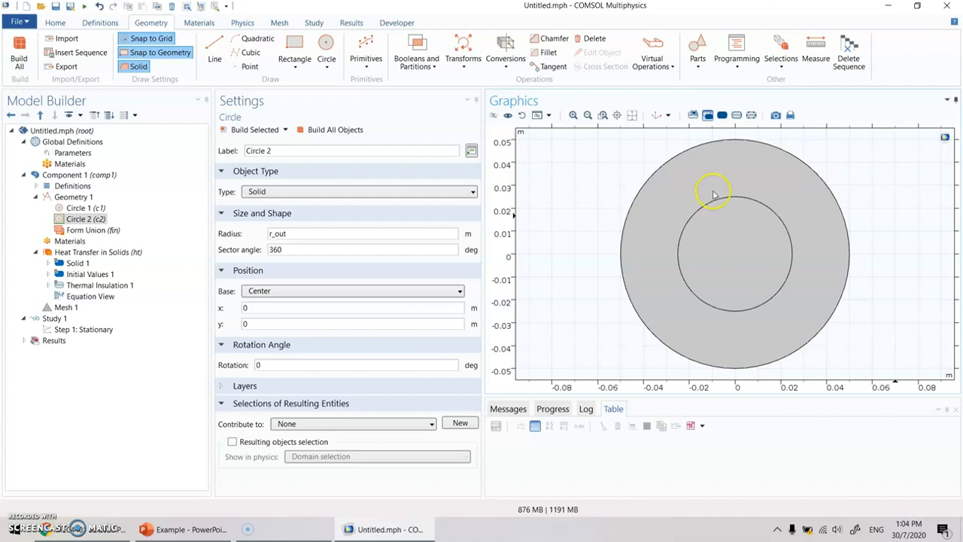
# Zoom and pan freely around the two circles, finishing with the whole geometry fitted in the view
pyautogui.scroll(-2, 715, 193)
pyautogui.scroll(2, 724, 197)
pyautogui.scroll(-2, 726, 219)
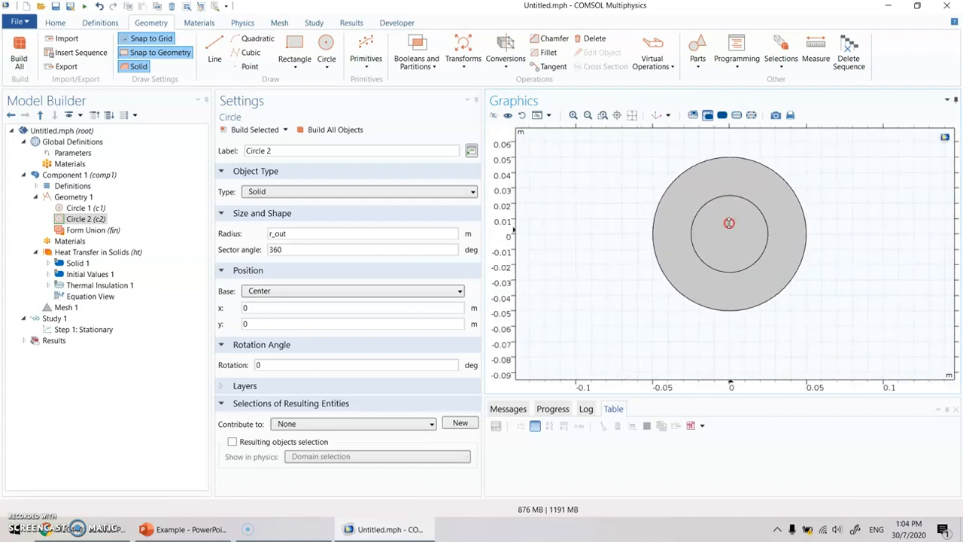
pyautogui.scroll(1, 731, 205)
pyautogui.moveTo(731, 202); pyautogui.dragTo(731, 198, button='middle')
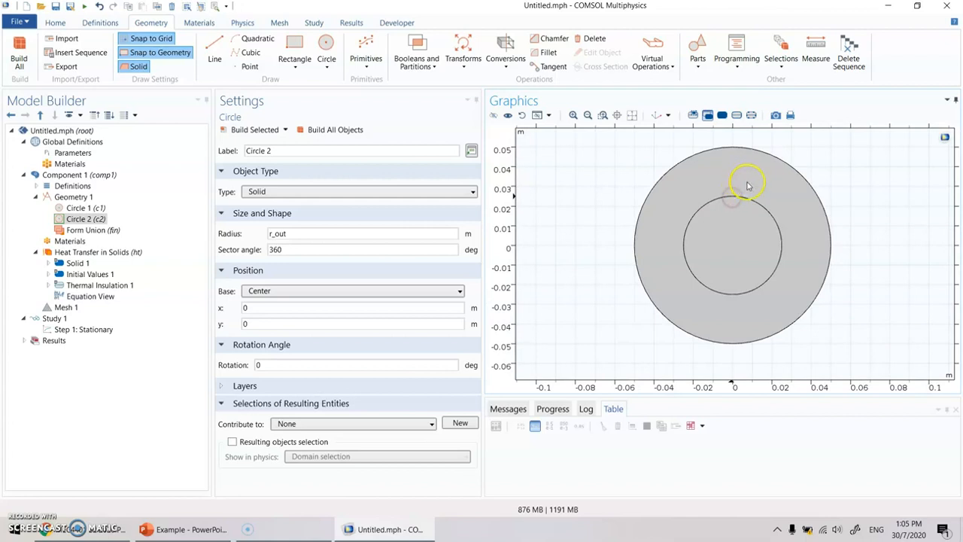
pyautogui.moveTo(751, 190)
pyautogui.mouseDown(button='right')
pyautogui.moveTo(669, 190)
pyautogui.moveTo(627, 174)
pyautogui.moveTo(801, 211)
pyautogui.moveTo(756, 168)
pyautogui.moveTo(812, 243)
pyautogui.moveTo(763, 189)
pyautogui.moveTo(774, 189)
pyautogui.moveTo(760, 198)
pyautogui.mouseUp(button='right')
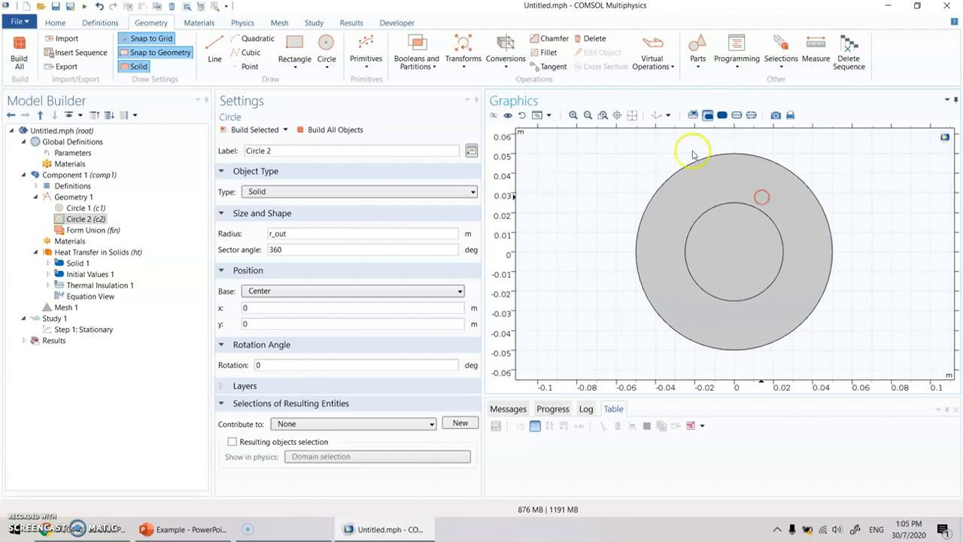
pyautogui.click(632, 116)
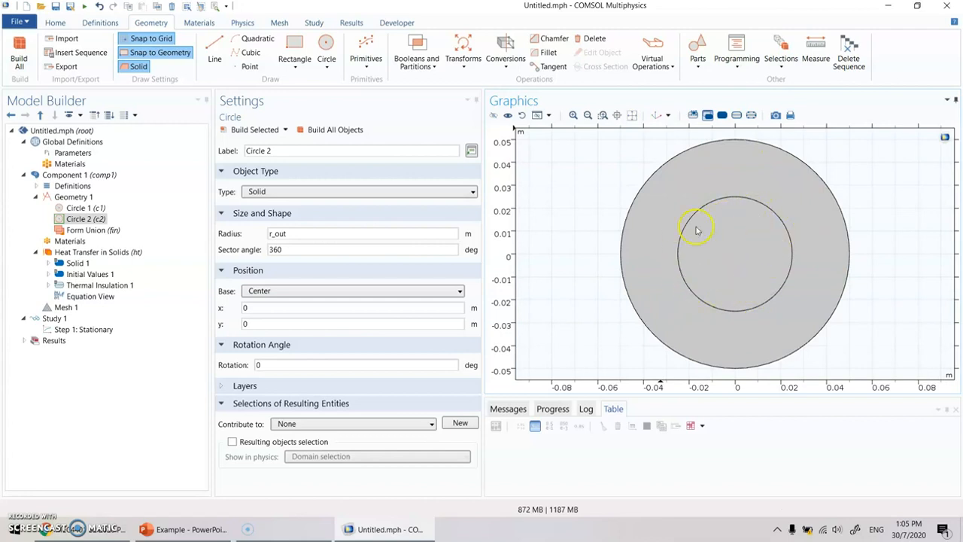
# Add a Difference Boolean operation to Geometry 1
pyautogui.click(75, 198)
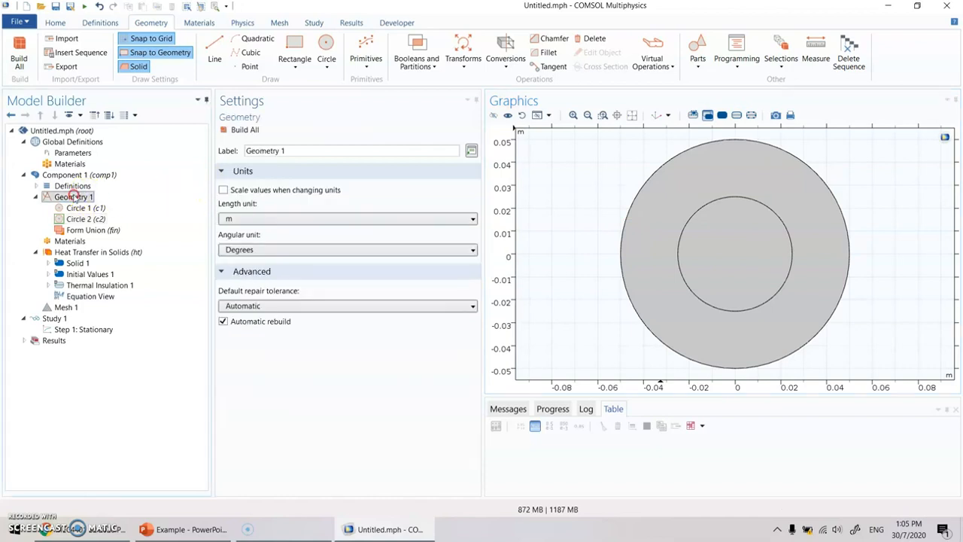
pyautogui.rightClick(75, 198)
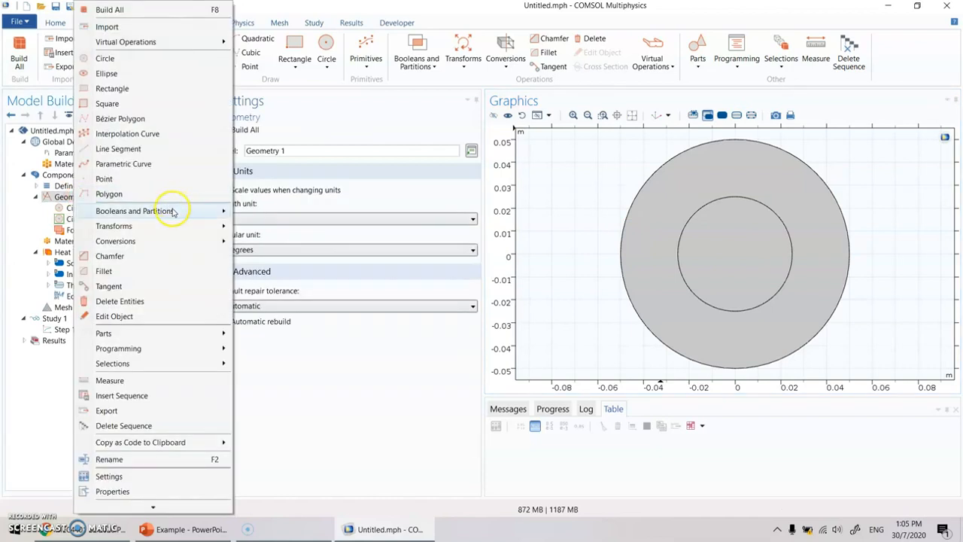
pyautogui.moveTo(172, 210)
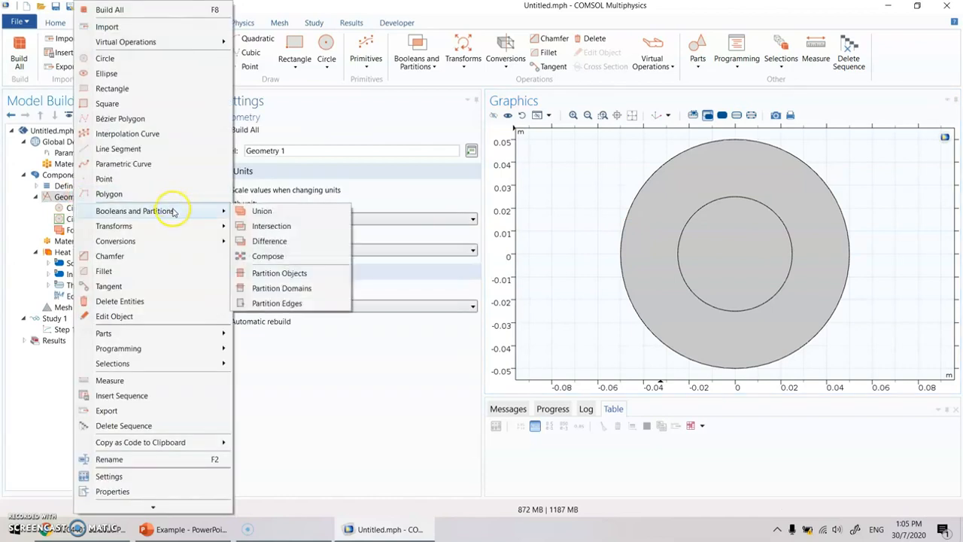
pyautogui.click(275, 242)
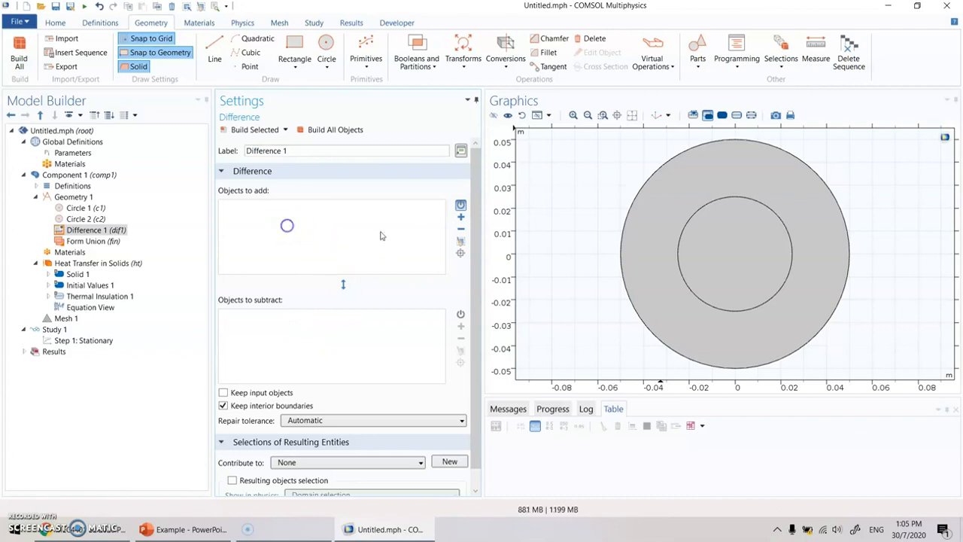
# Set Difference 1 to subtract the inner circle c1 from the outer circle c2, and build it
pyautogui.click(737, 174)
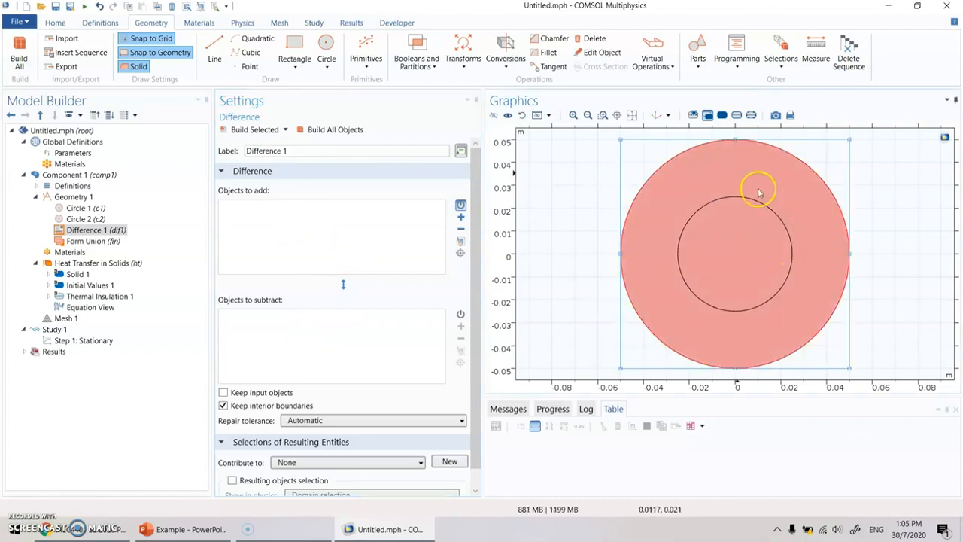
pyautogui.click(309, 340)
pyautogui.click(759, 258)
pyautogui.click(759, 258)
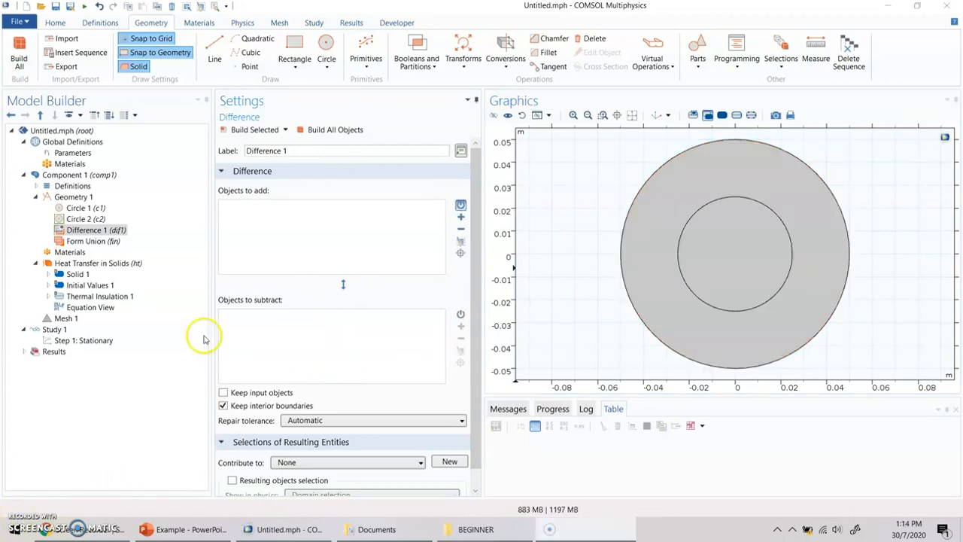
pyautogui.click(565, 174)
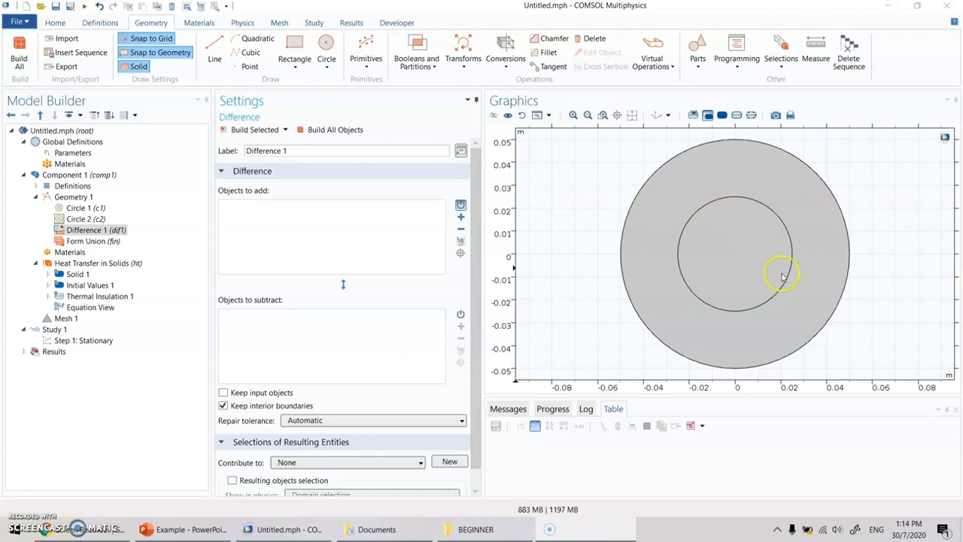
pyautogui.click(788, 174)
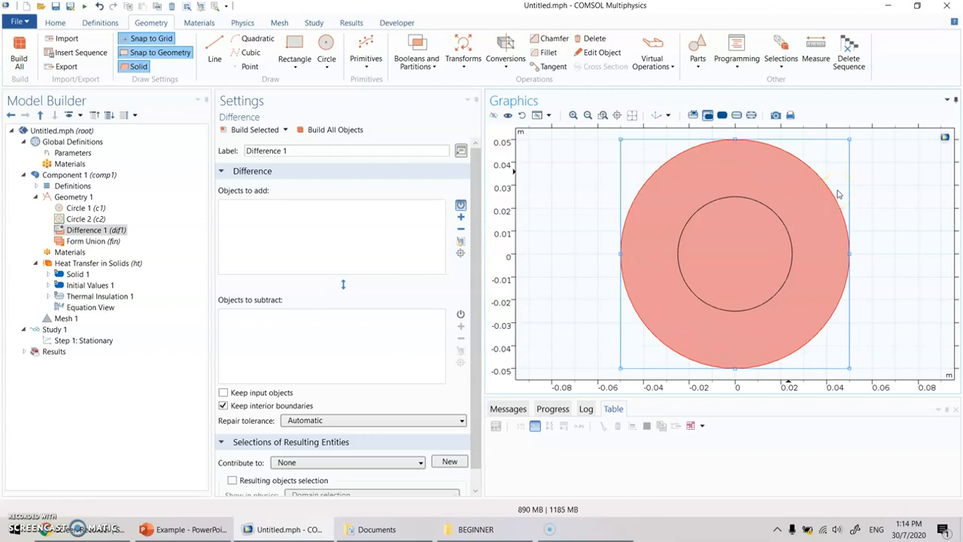
pyautogui.click(777, 189)
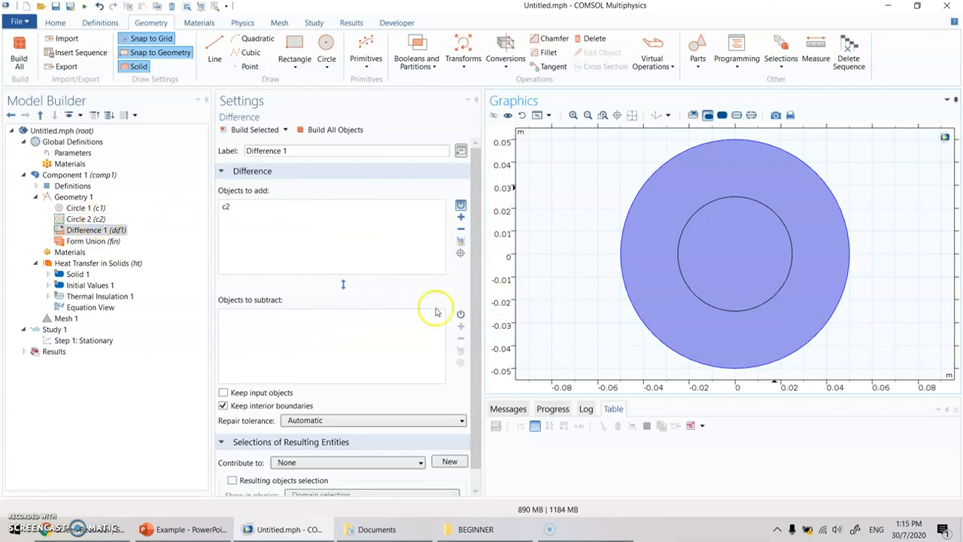
pyautogui.click(312, 330)
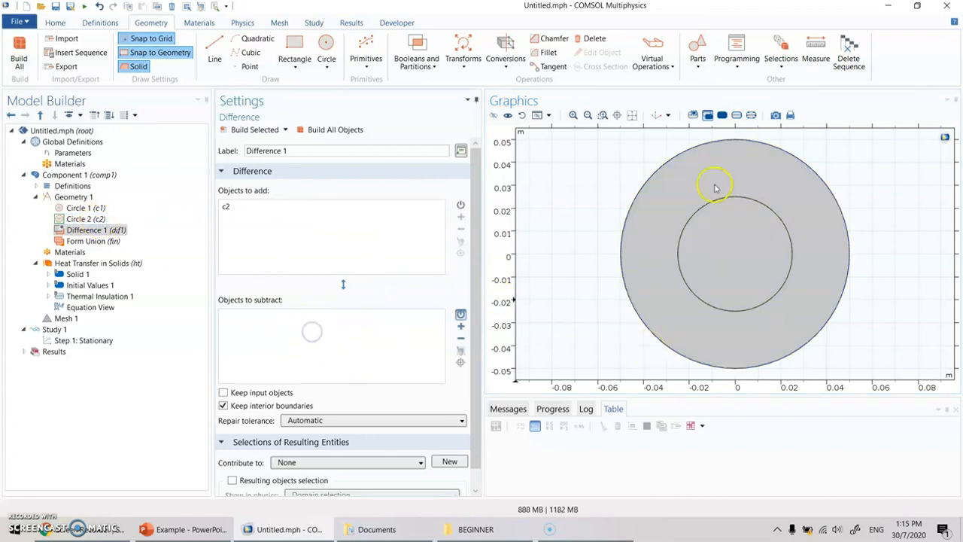
pyautogui.click(747, 260)
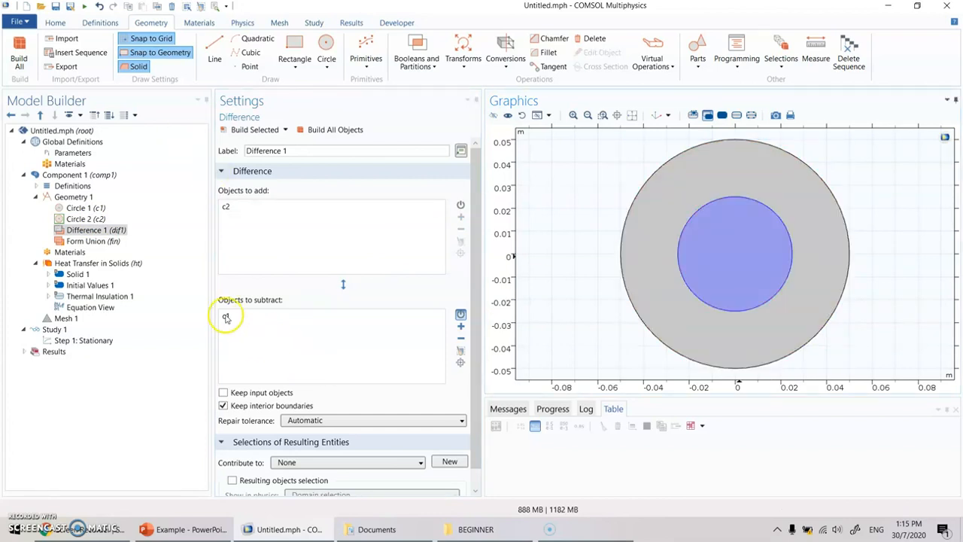
pyautogui.click(256, 129)
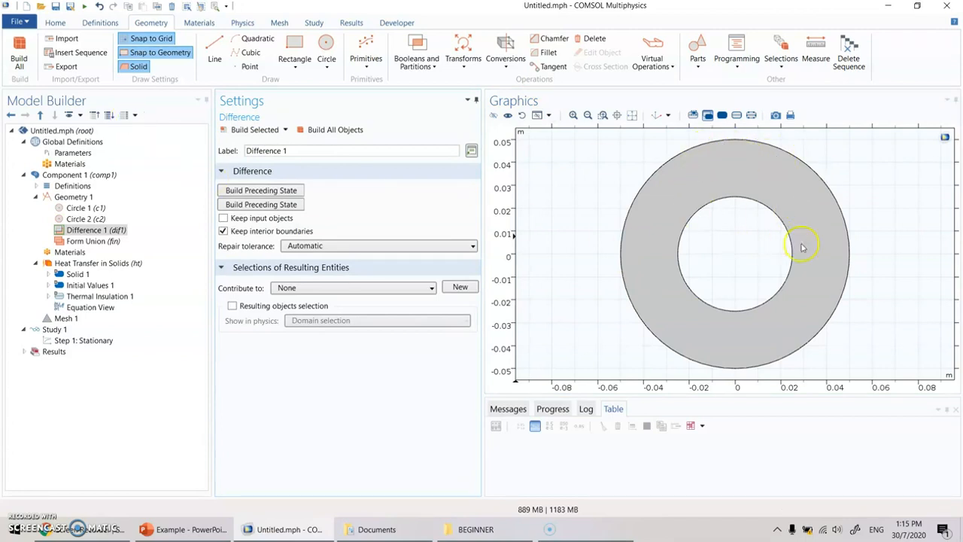
# Build the Form Union node and review its action choices, keeping Form a union
pyautogui.click(91, 241)
pyautogui.click(244, 131)
pyautogui.click(97, 242)
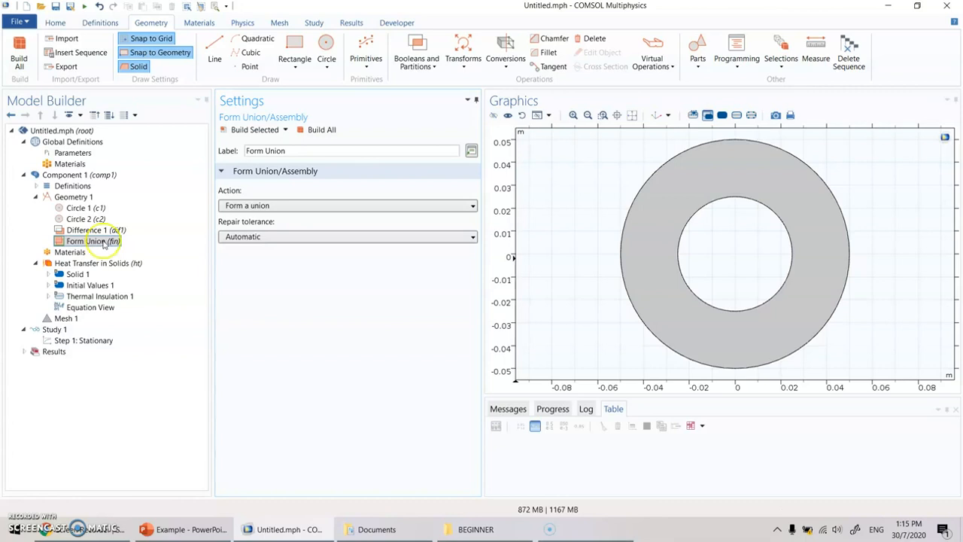
pyautogui.click(306, 211)
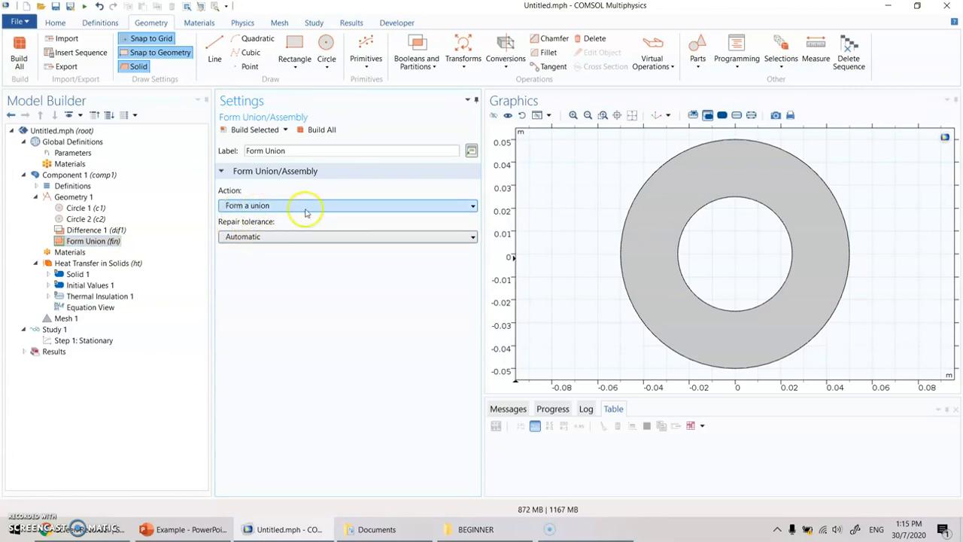
pyautogui.click(250, 206)
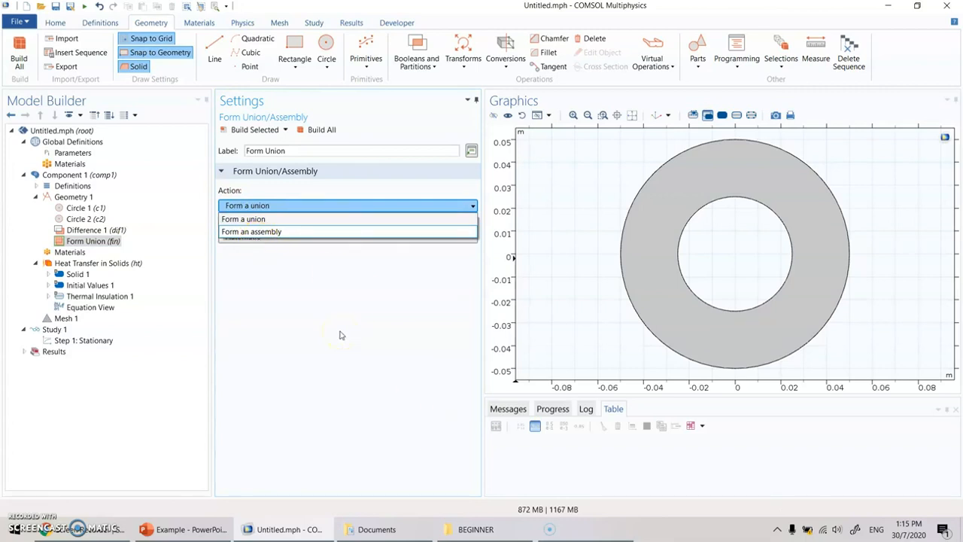
pyautogui.click(270, 295)
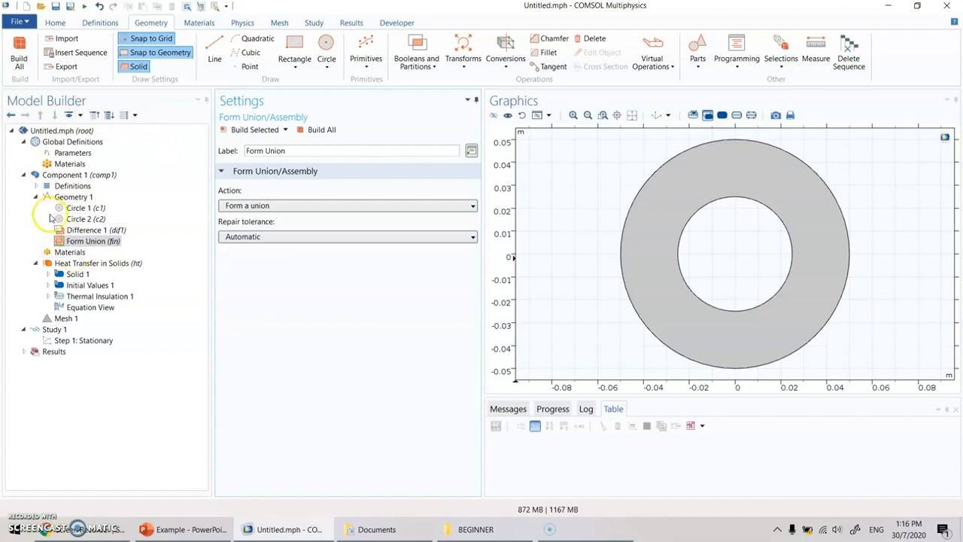
# Add Steel AISI 4340 from the Built-In material library to Component 1, and close the material library
pyautogui.click(35, 196)
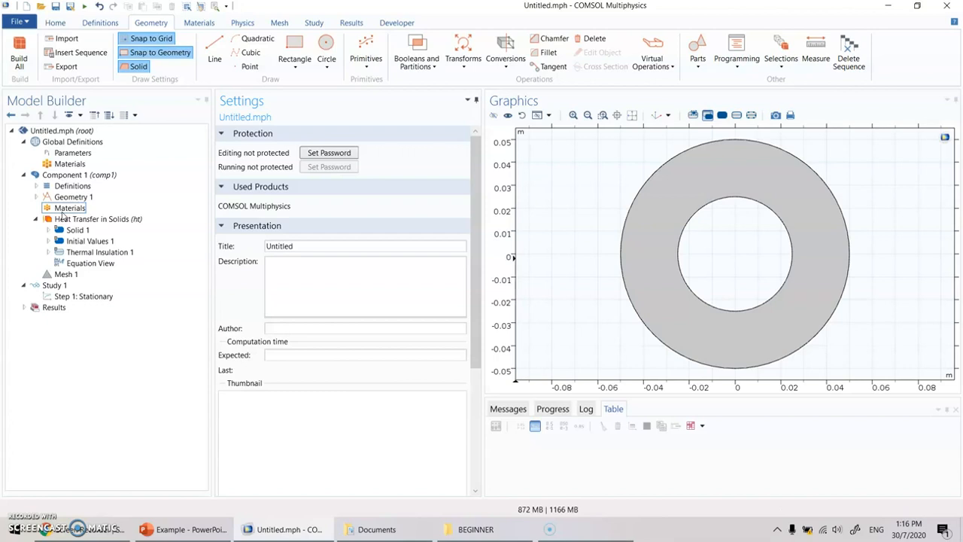
pyautogui.click(50, 210)
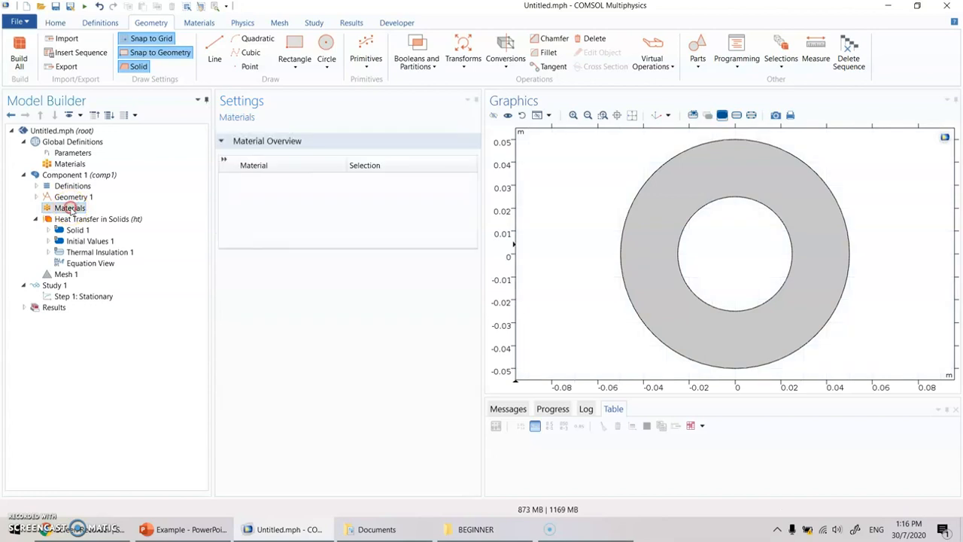
pyautogui.rightClick(47, 210)
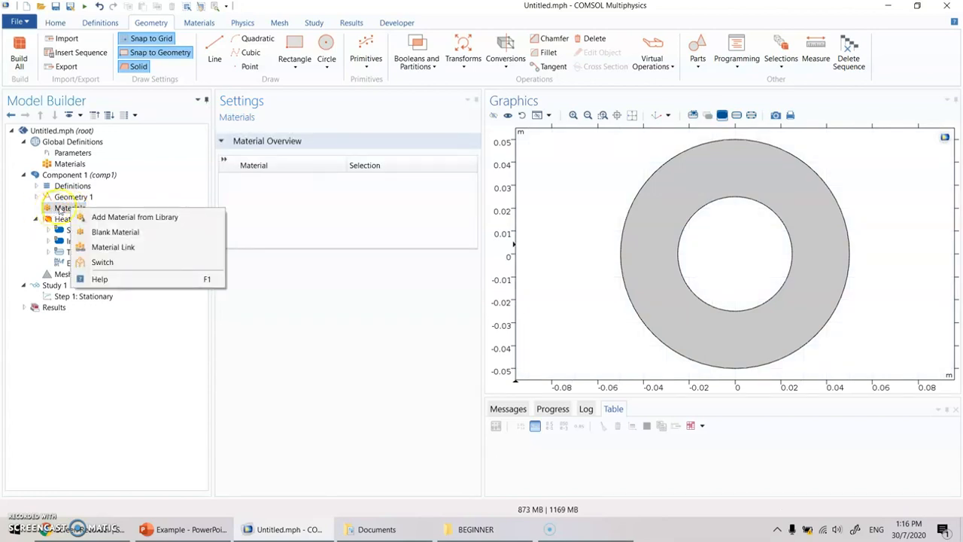
pyautogui.click(155, 217)
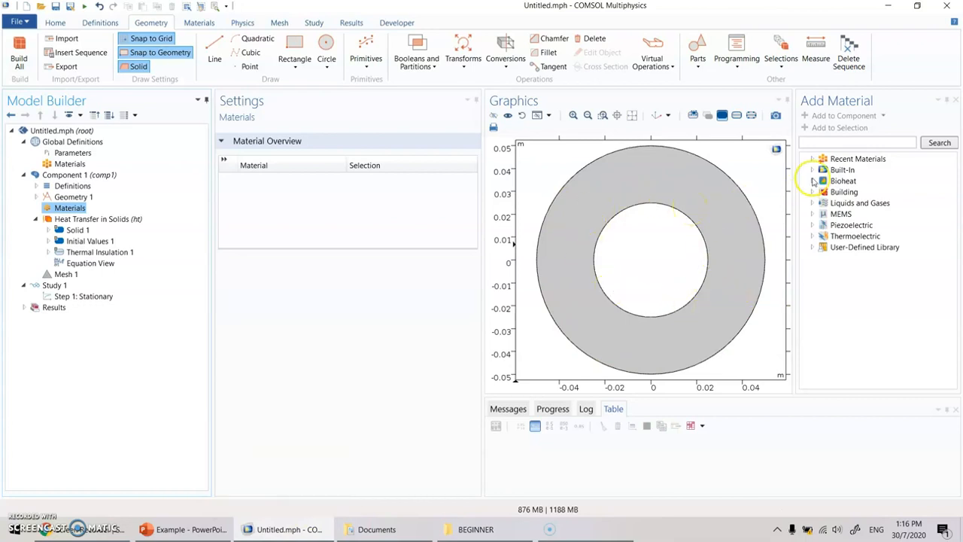
pyautogui.click(838, 170)
pyautogui.click(812, 171)
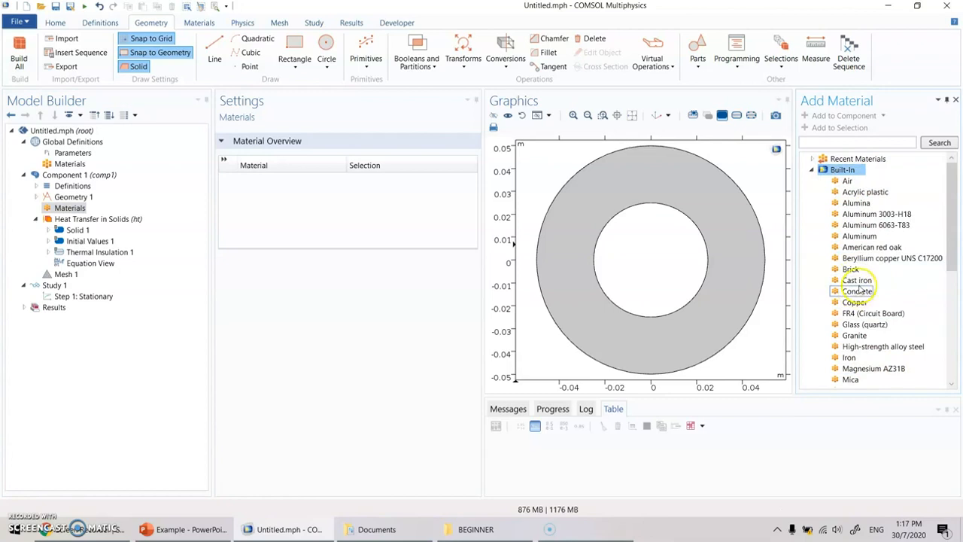
pyautogui.scroll(-5, 864, 271)
pyautogui.scroll(-1, 884, 261)
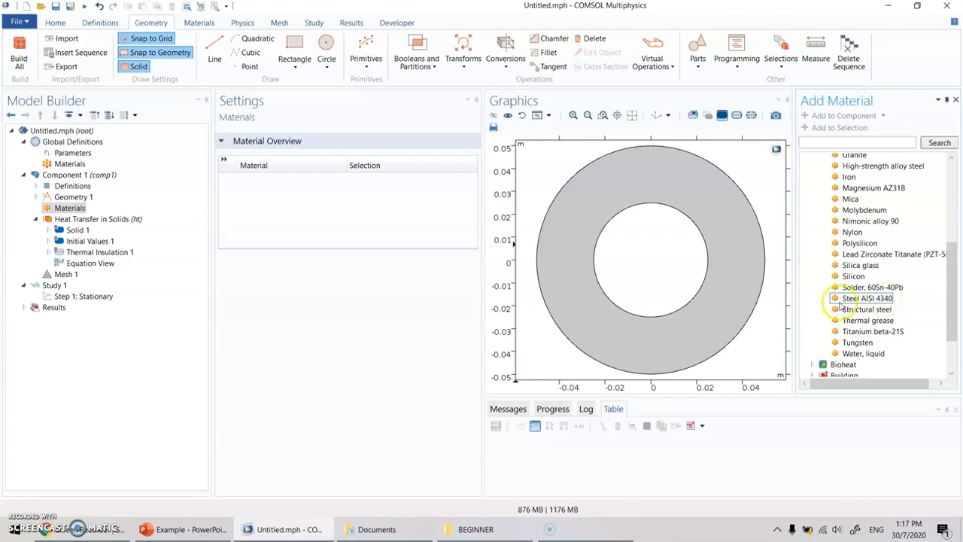
pyautogui.doubleClick(865, 298)
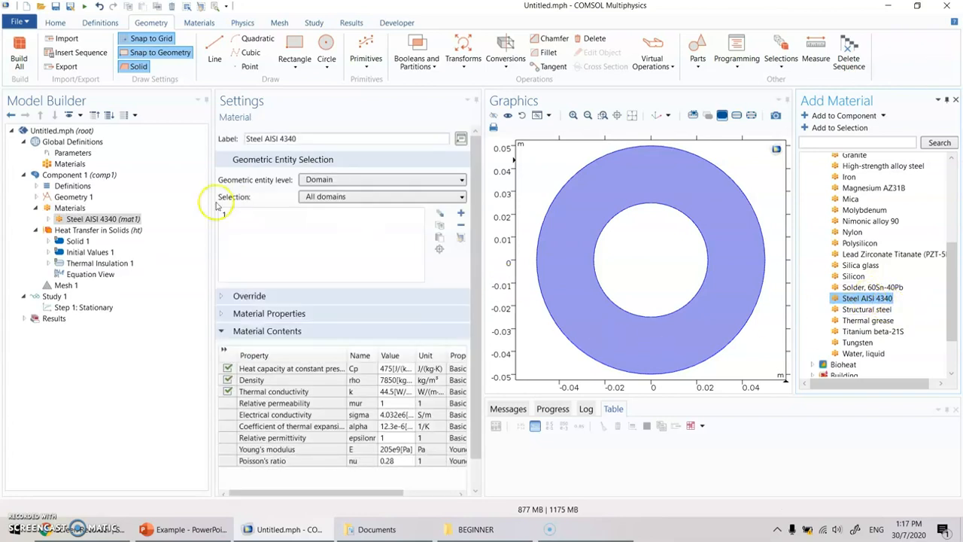
pyautogui.click(83, 219)
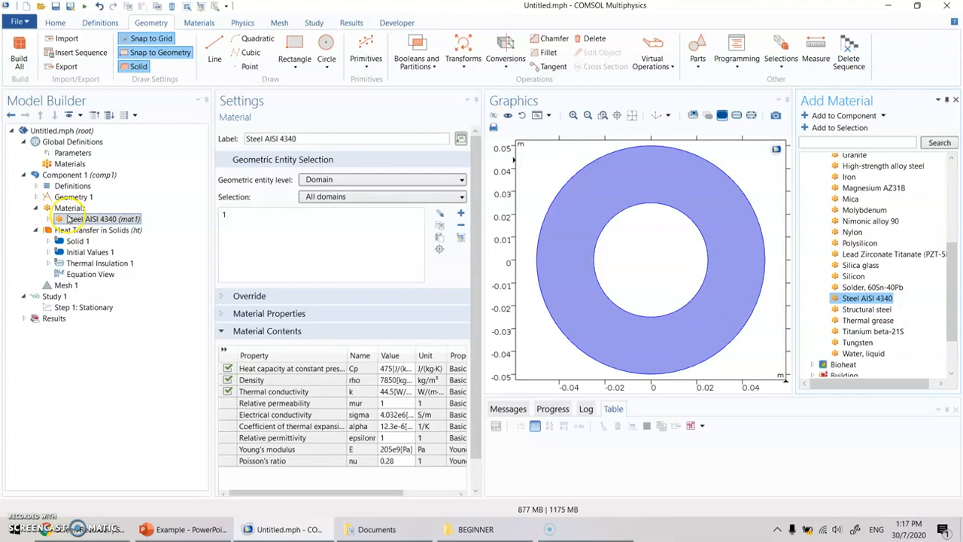
pyautogui.click(954, 100)
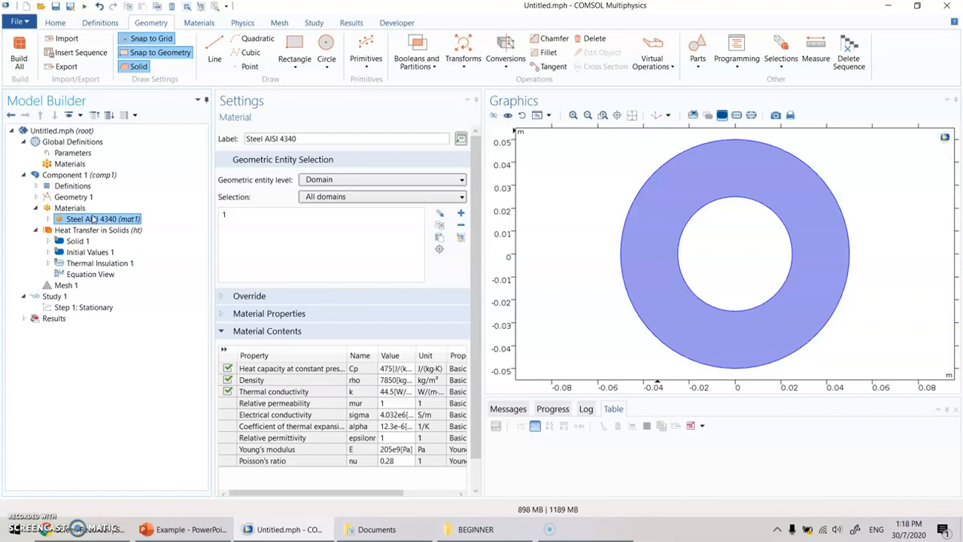
# Add a blank material to Component 1 and assign it to the ring domain
pyautogui.rightClick(66, 209)
pyautogui.click(126, 236)
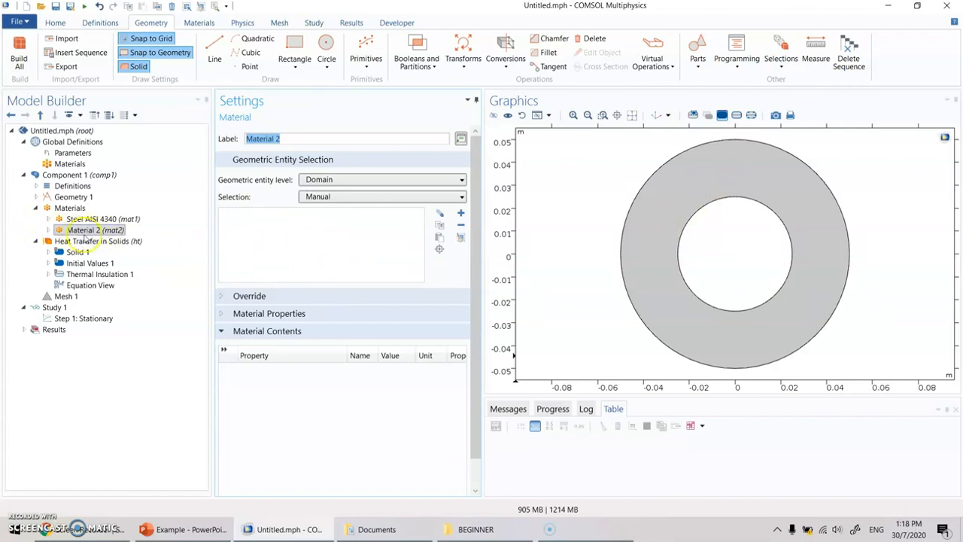
pyautogui.click(711, 185)
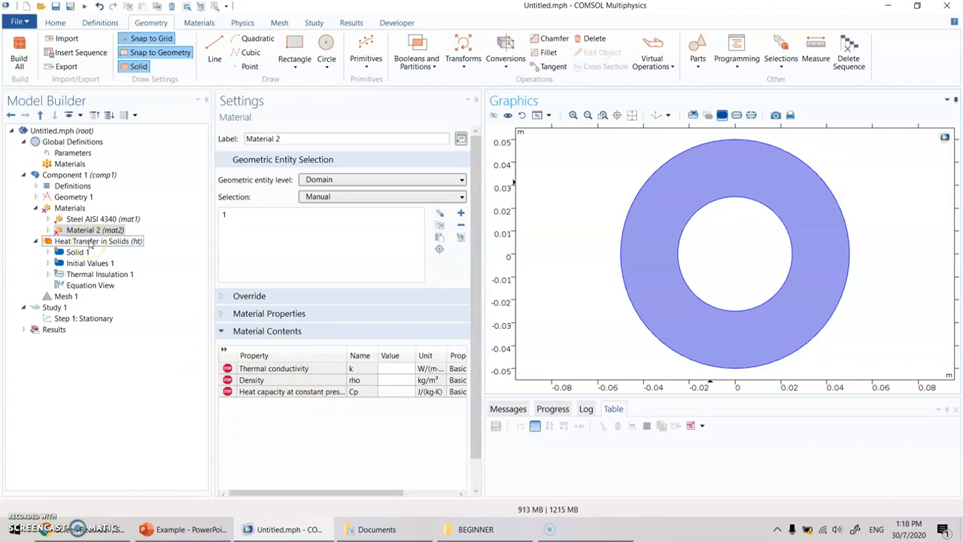
pyautogui.click(392, 374)
pyautogui.click(394, 381)
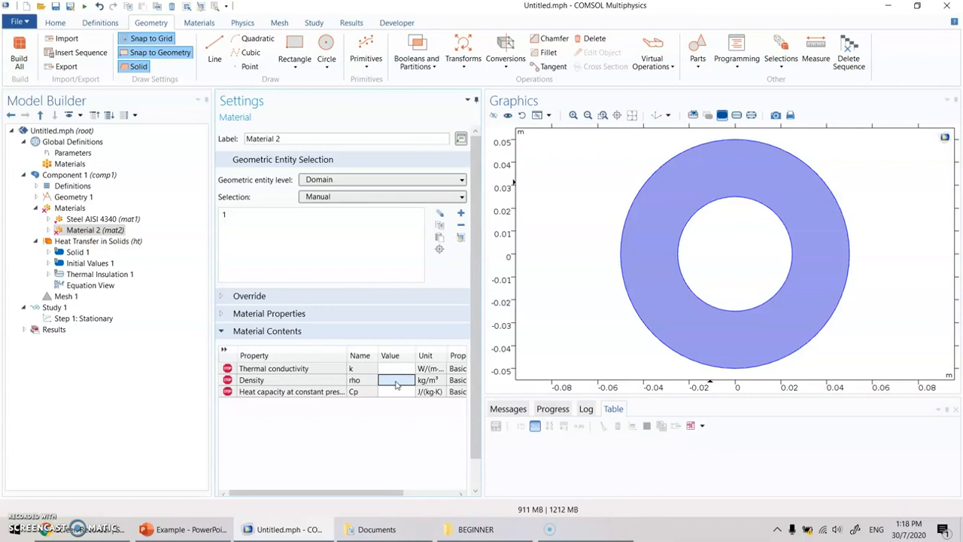
pyautogui.click(396, 369)
# Add a global parameter named thcond with the expression 100 [W/(m*K)]
pyautogui.click(73, 153)
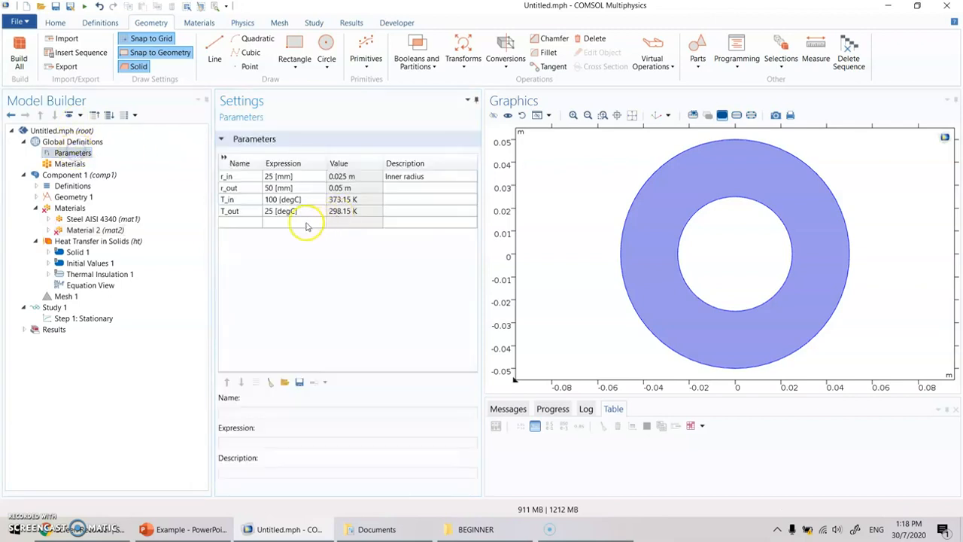
pyautogui.click(232, 223)
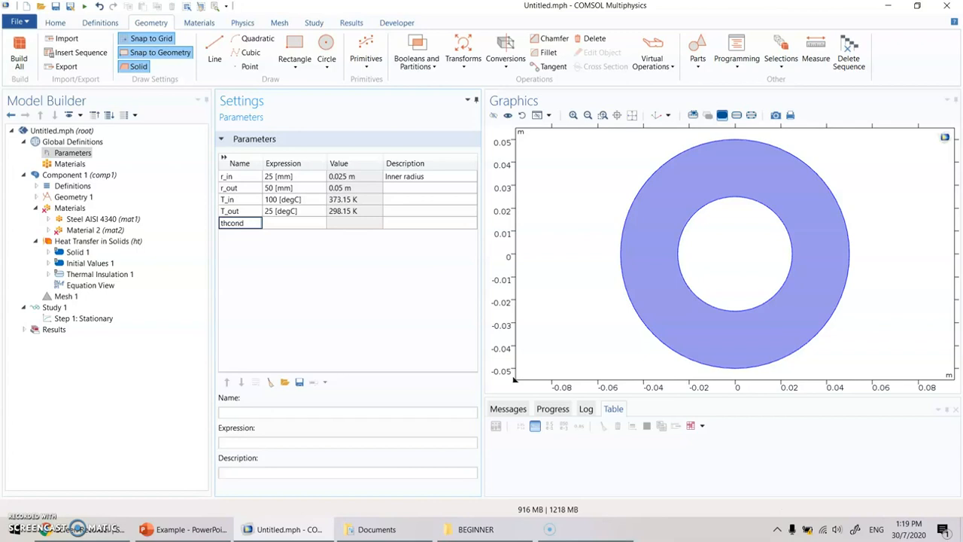
pyautogui.write('thcond')
pyautogui.press('Return')
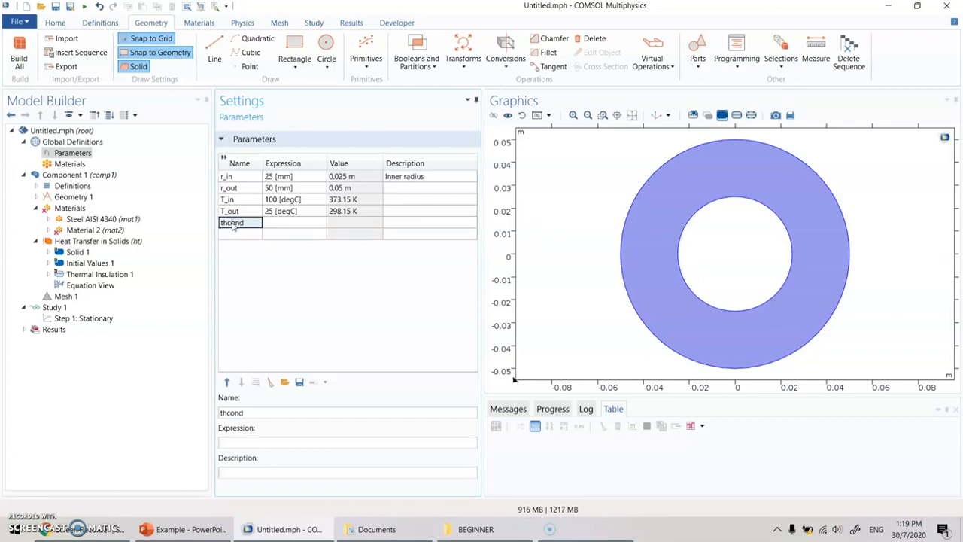
pyautogui.click(286, 223)
pyautogui.write('100 [W/')
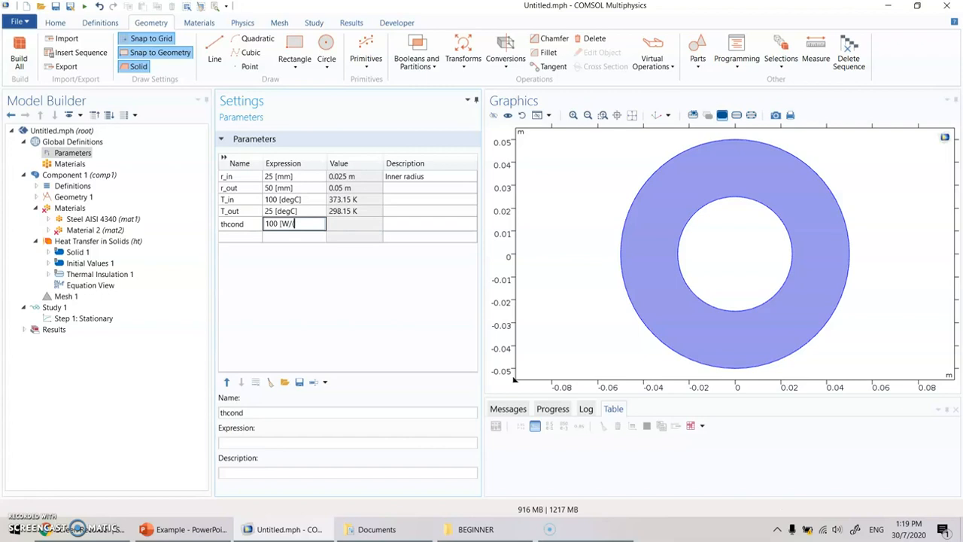
pyautogui.press('Return')
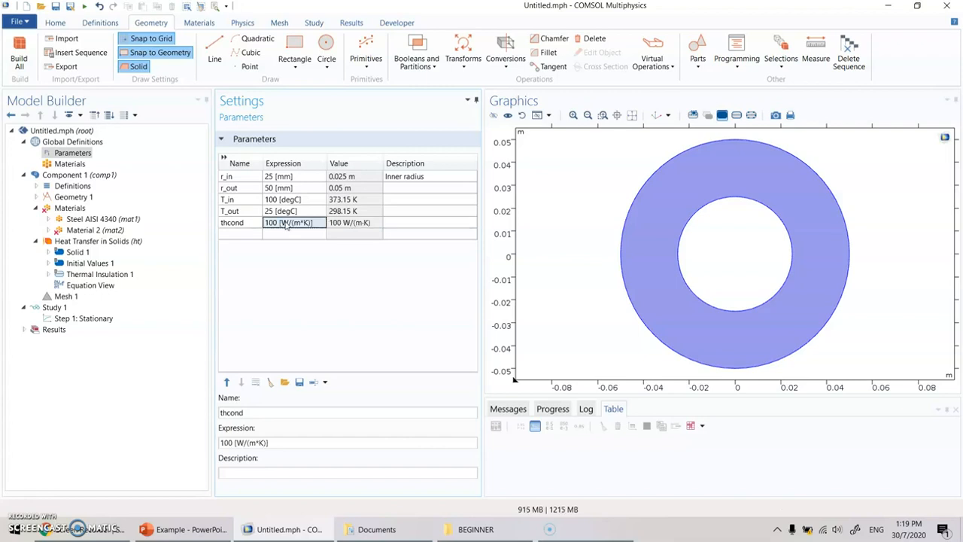
# Set the thermal conductivity of Material 2 to the parameter thcond
pyautogui.click(95, 229)
pyautogui.click(380, 367)
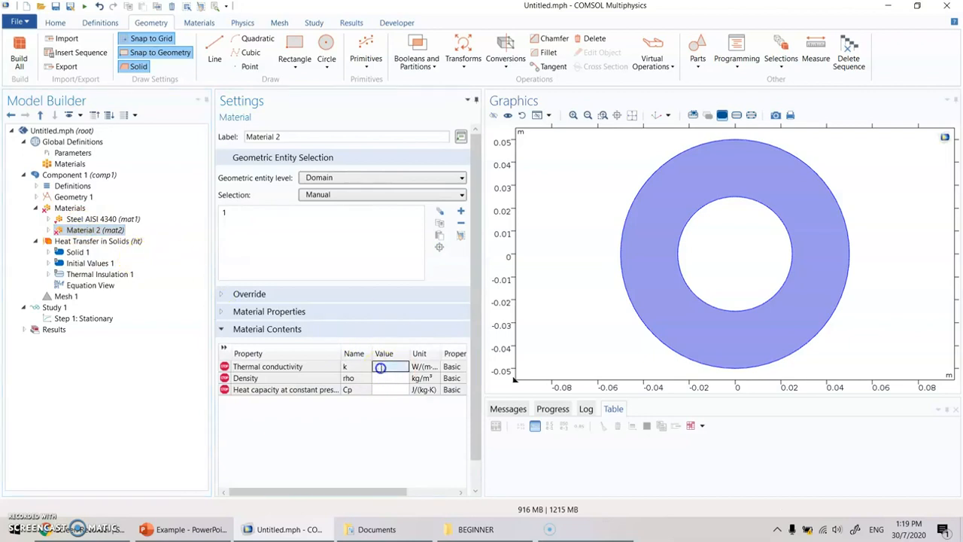
pyautogui.write('thcond')
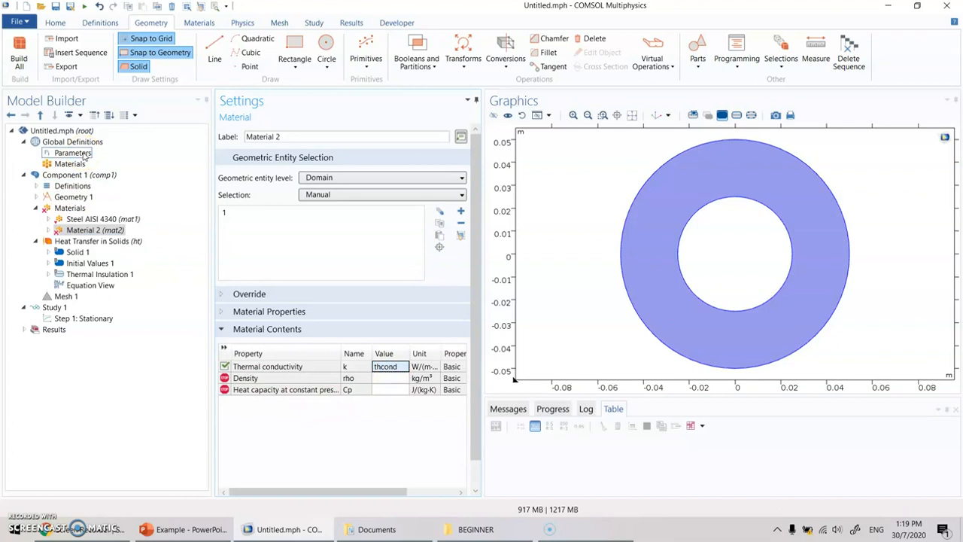
# Change the thcond expression to 100 [W/(m)] and check how Material 2 treats the thermal conductivity's unit
pyautogui.click(76, 153)
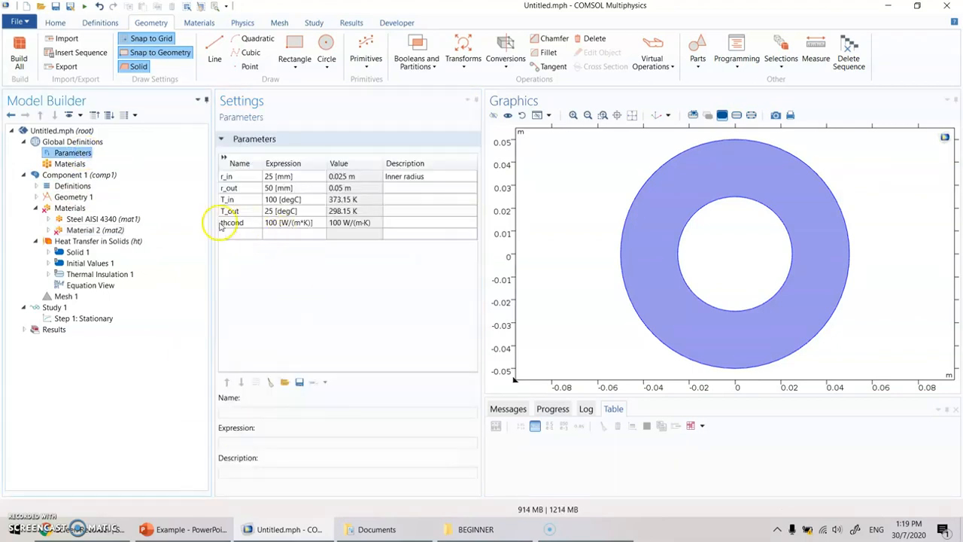
pyautogui.click(301, 223)
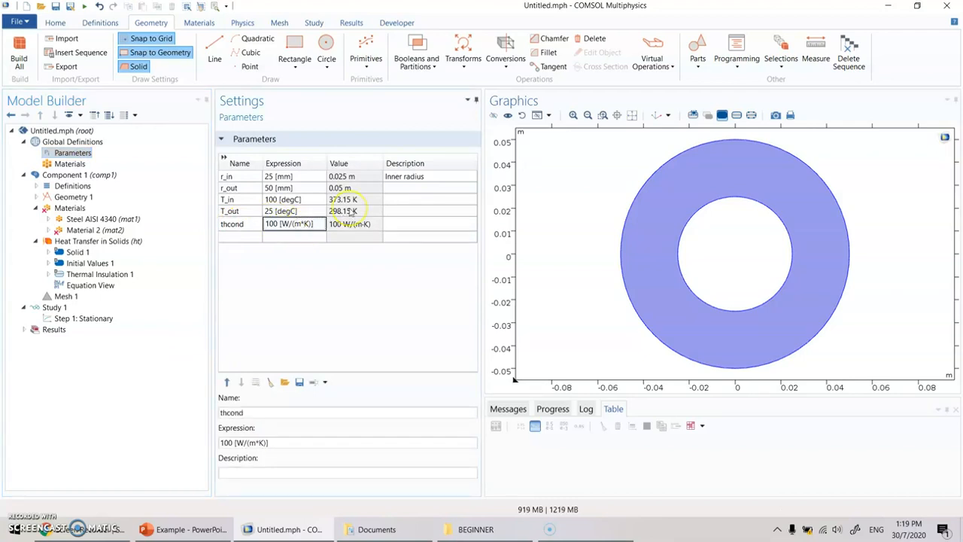
pyautogui.write(')]')
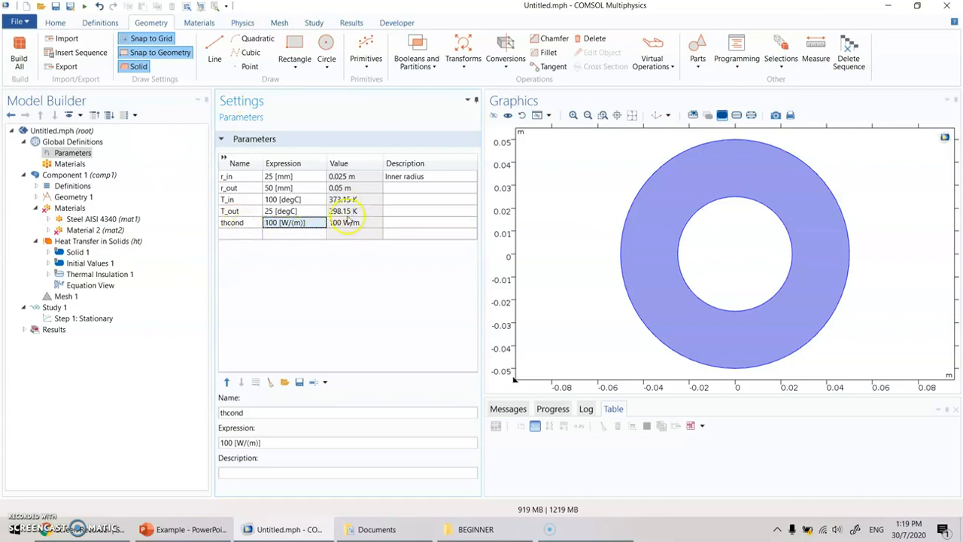
pyautogui.click(83, 230)
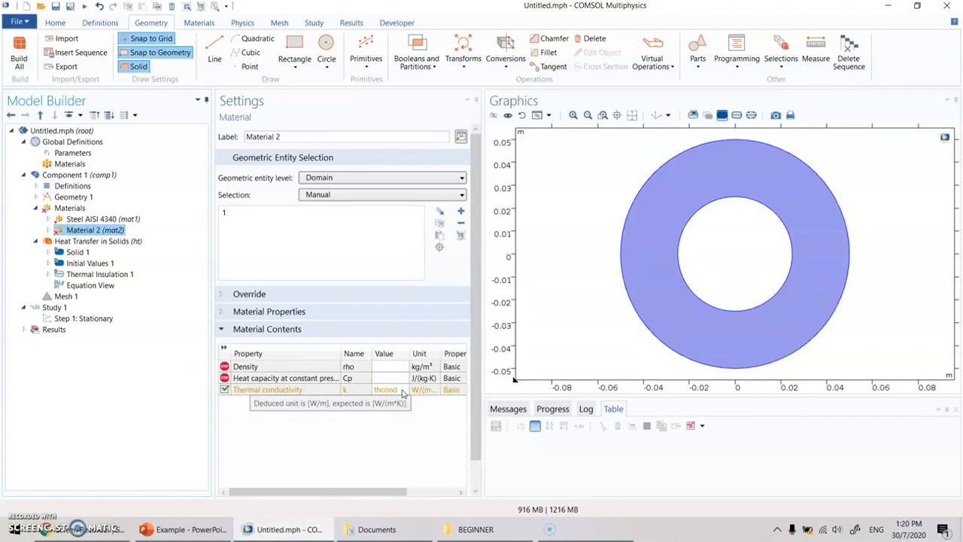
# Delete the thcond parameter from the global parameters
pyautogui.click(388, 391)
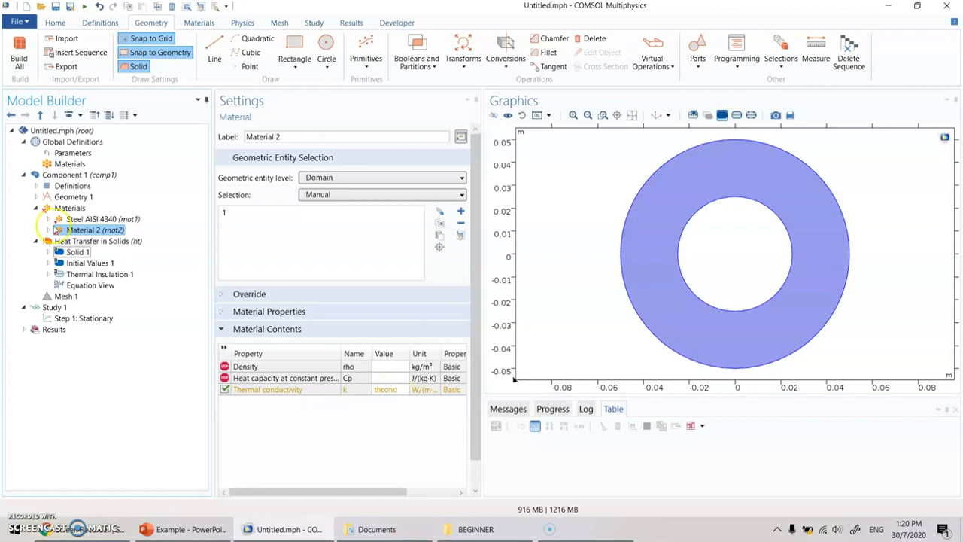
pyautogui.click(72, 152)
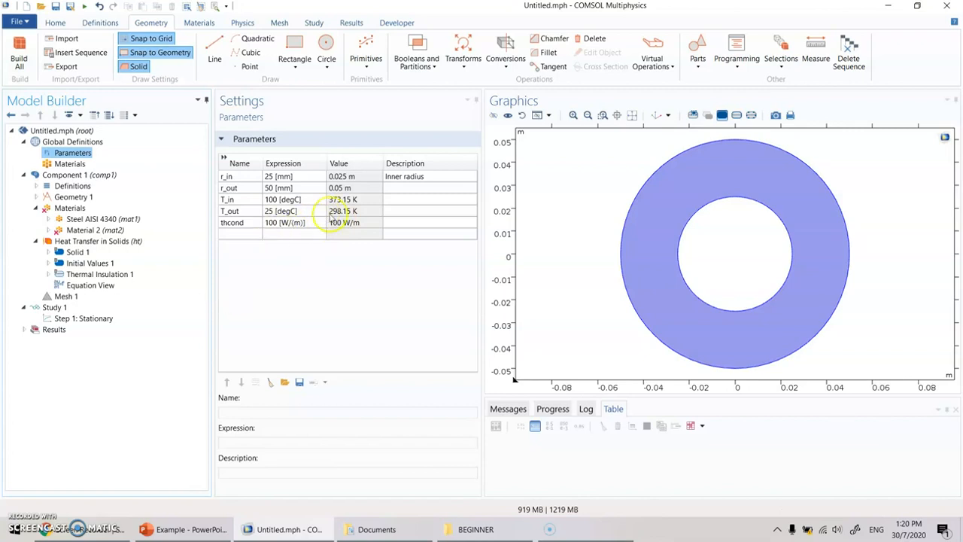
pyautogui.click(299, 223)
pyautogui.click(235, 224)
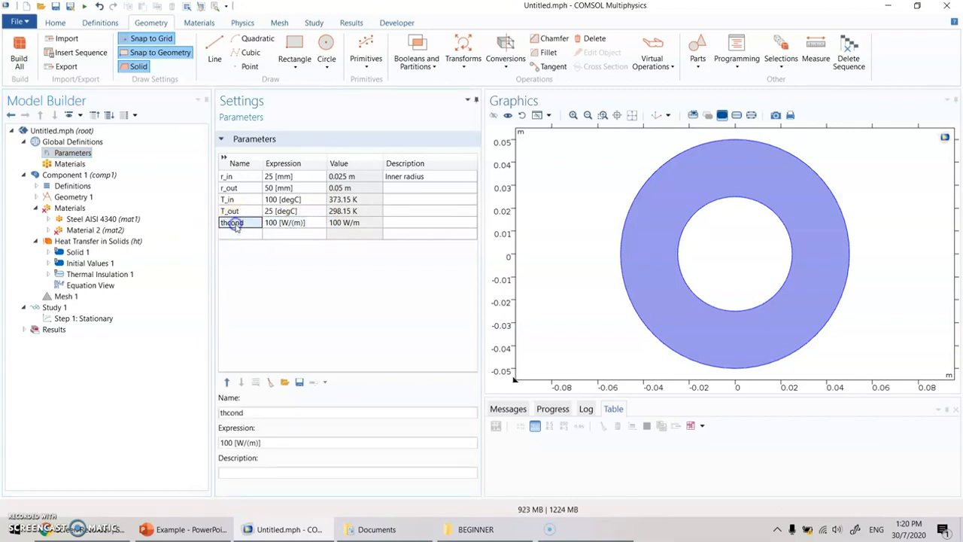
pyautogui.click(256, 384)
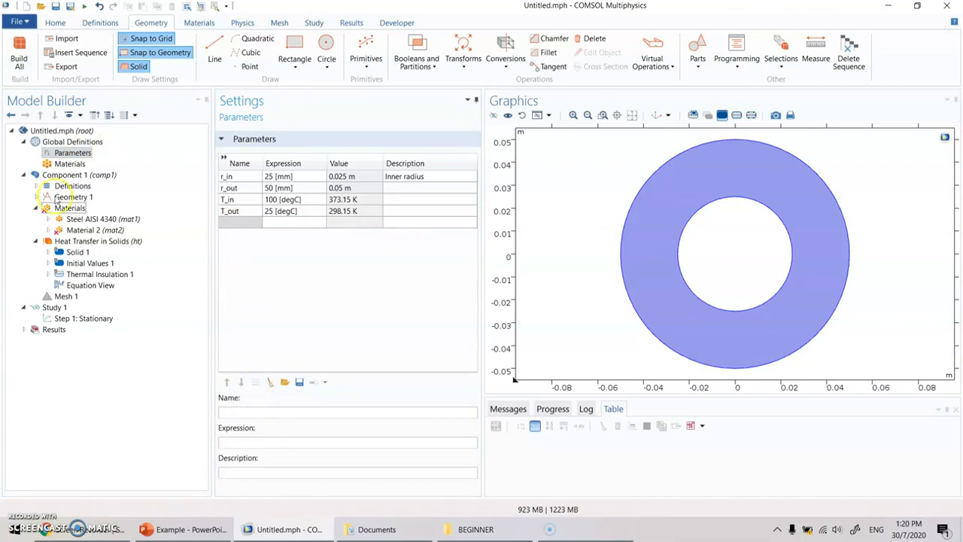
# Delete Material 2 from the materials of Component 1
pyautogui.click(83, 230)
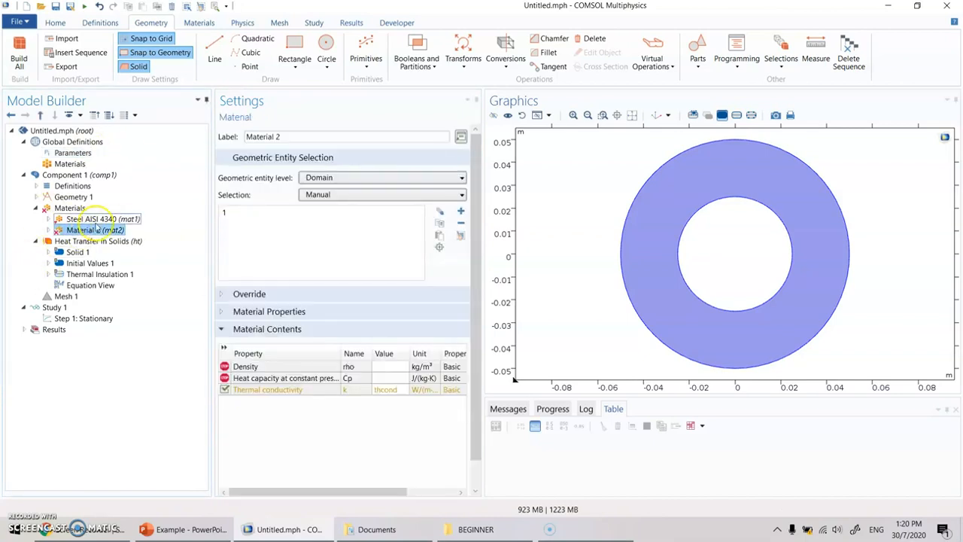
pyautogui.click(91, 231)
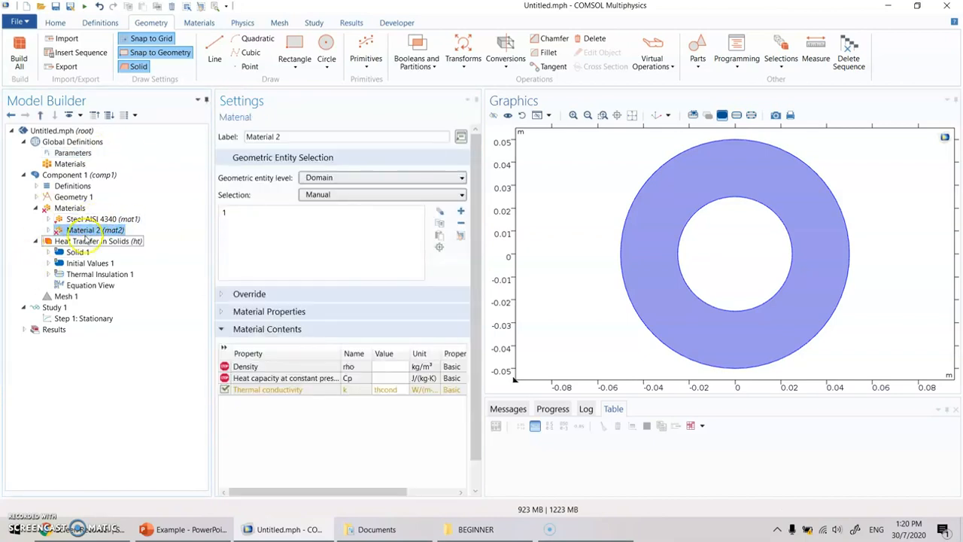
pyautogui.press('Delete')
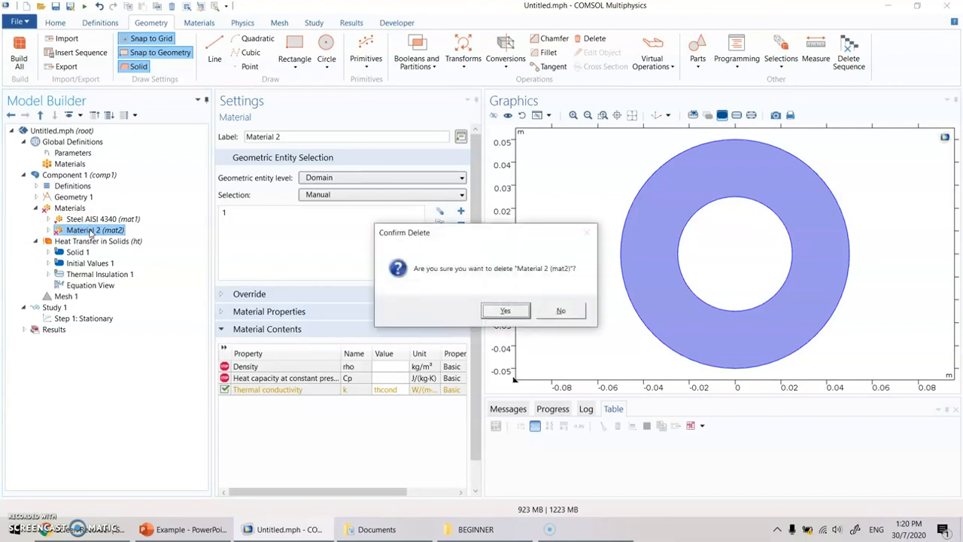
pyautogui.press('Return')
pyautogui.click(101, 218)
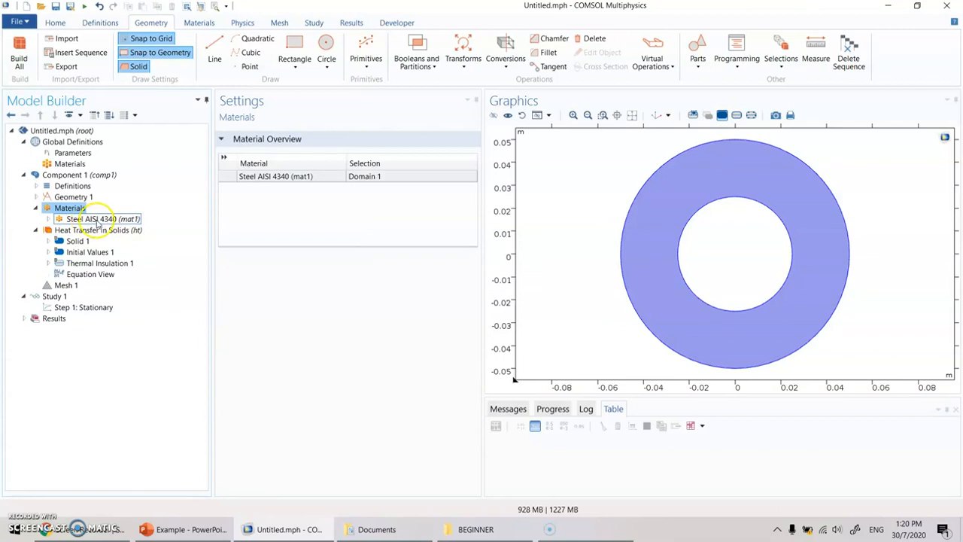
# Examine the Heat Transfer in Solids interface settings, including its governing equation and the dependent variable for temperature
pyautogui.click(94, 230)
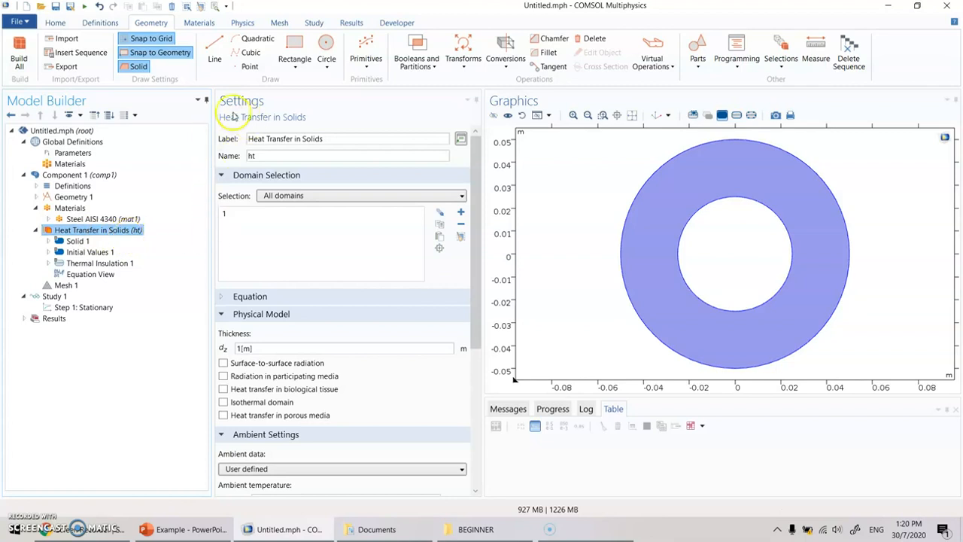
pyautogui.scroll(-3, 415, 383)
pyautogui.scroll(-2, 415, 383)
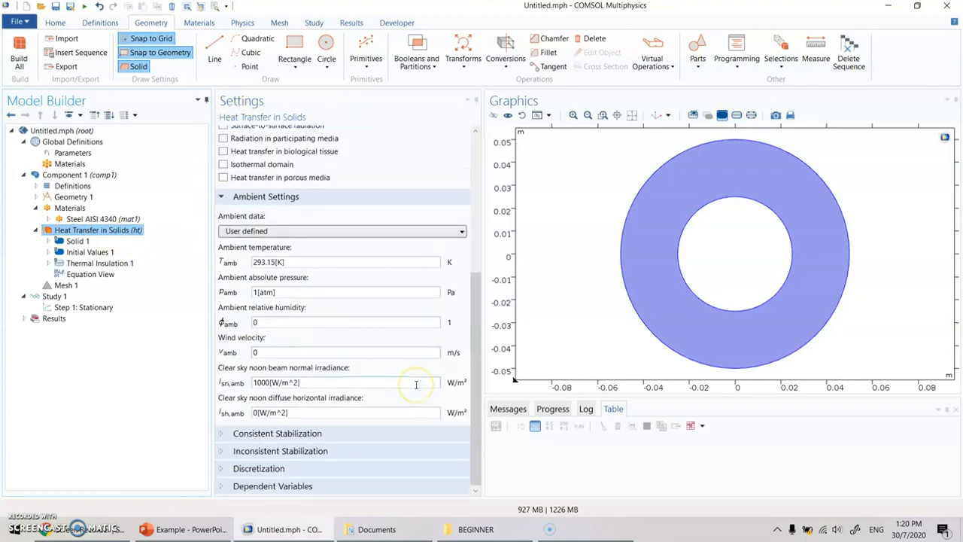
pyautogui.scroll(2, 340, 324)
pyautogui.scroll(2, 340, 324)
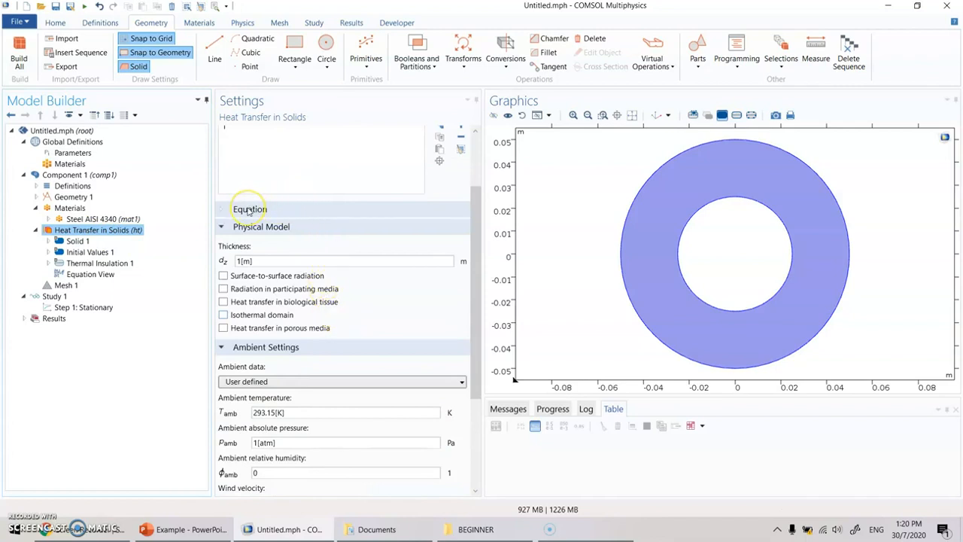
pyautogui.click(219, 209)
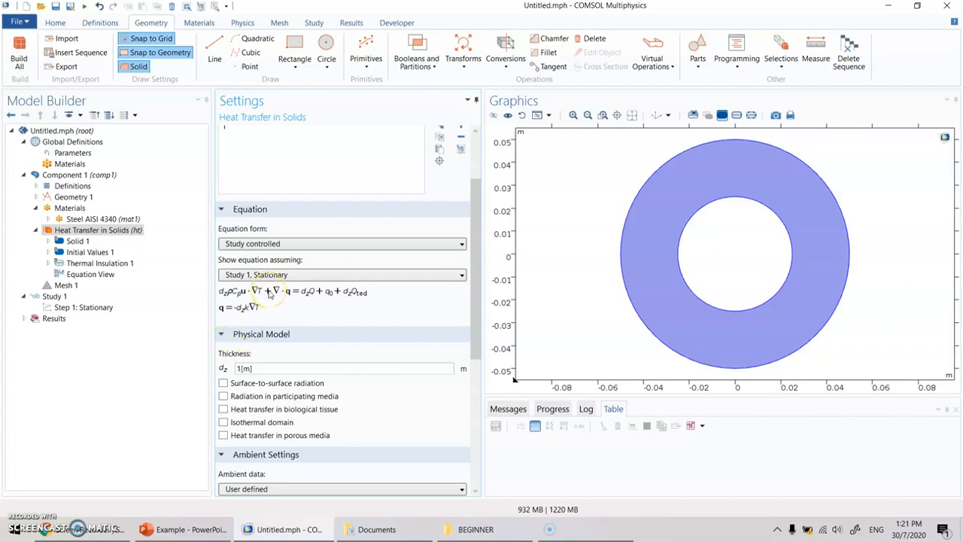
pyautogui.scroll(-7, 269, 293)
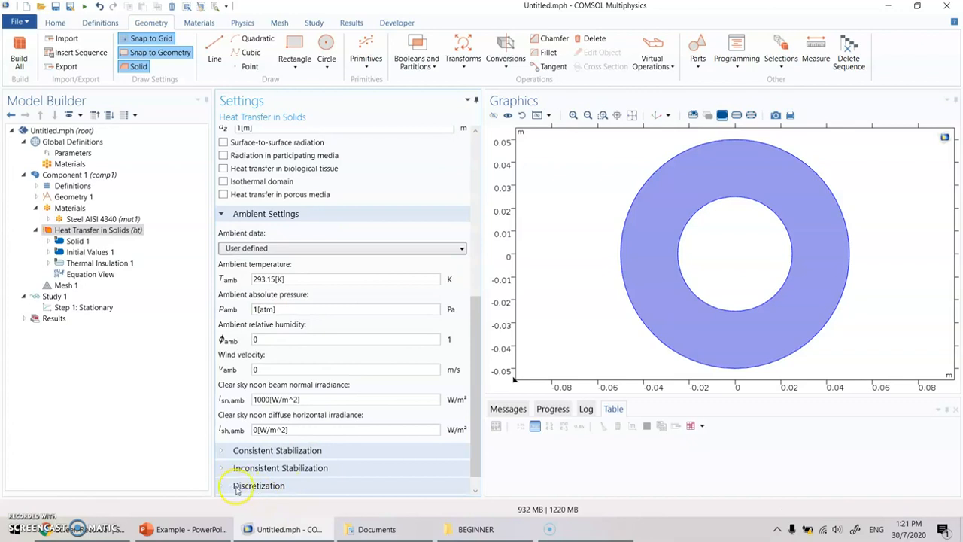
pyautogui.scroll(-1, 256, 485)
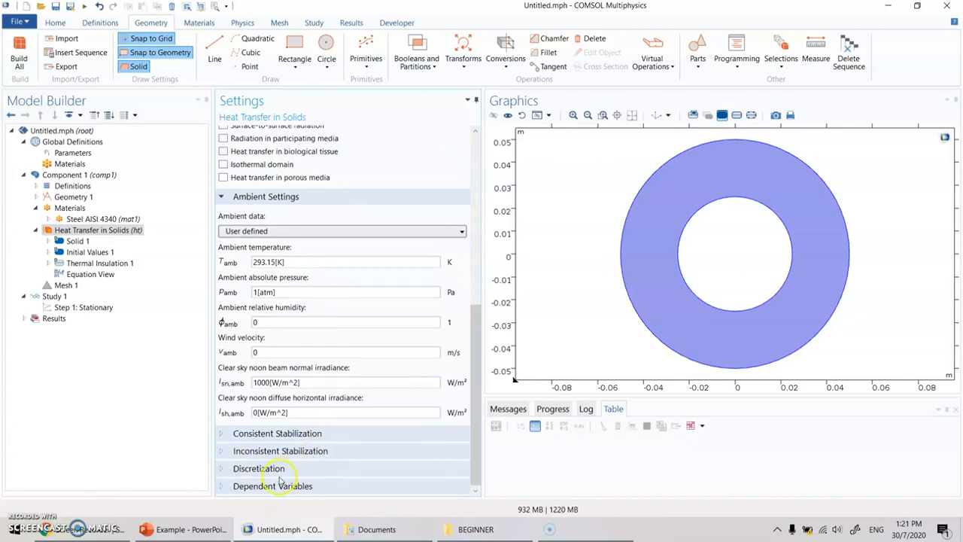
pyautogui.click(218, 487)
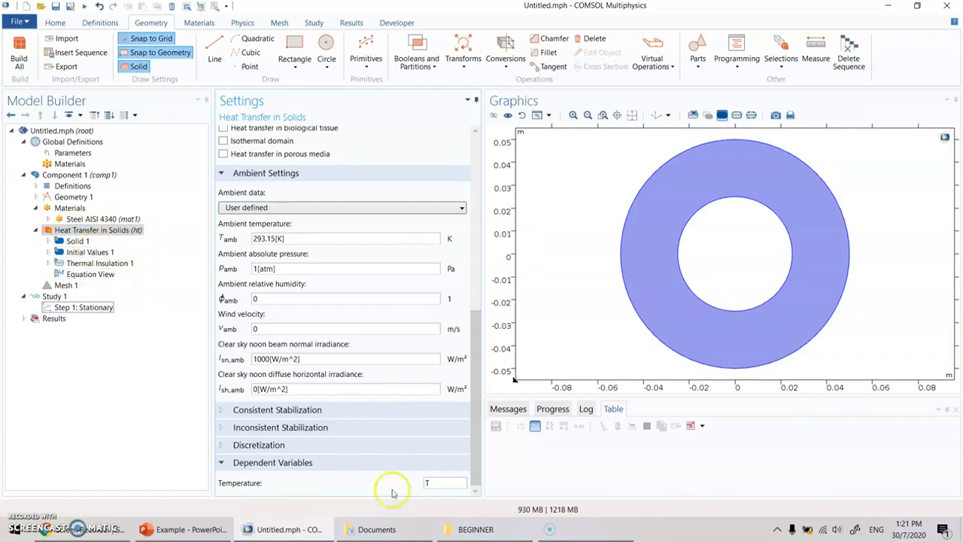
pyautogui.doubleClick(432, 482)
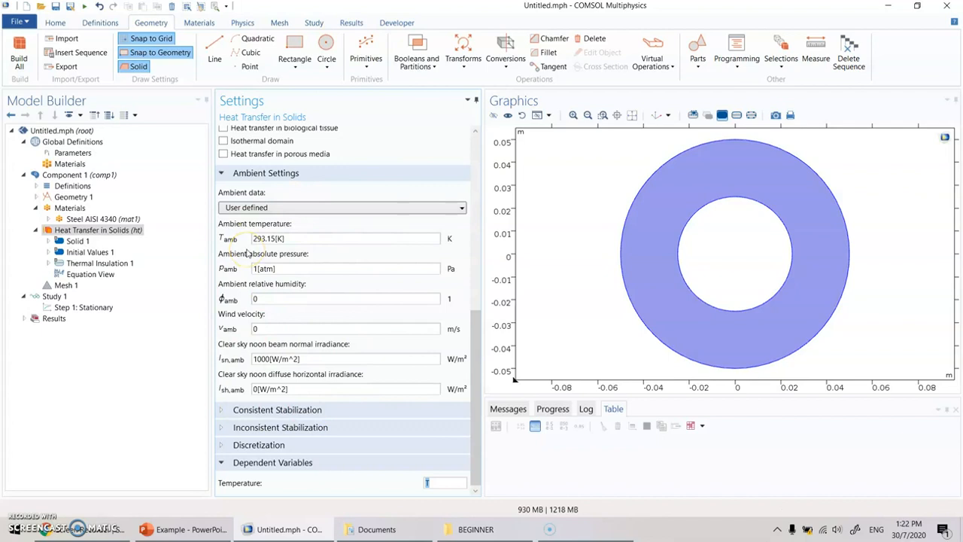
# Examine the equation of the Solid 1 node and where its material properties are taken from
pyautogui.click(74, 241)
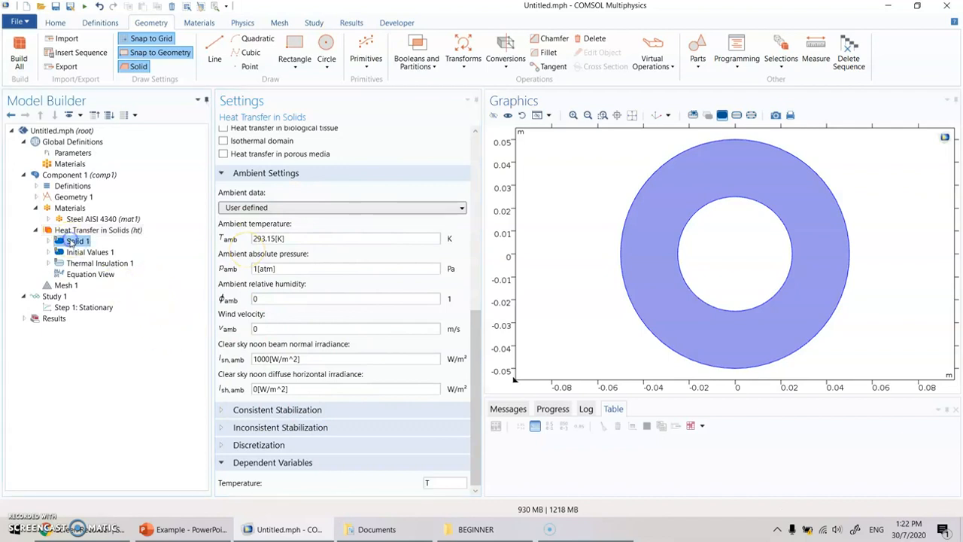
pyautogui.scroll(-1, 277, 272)
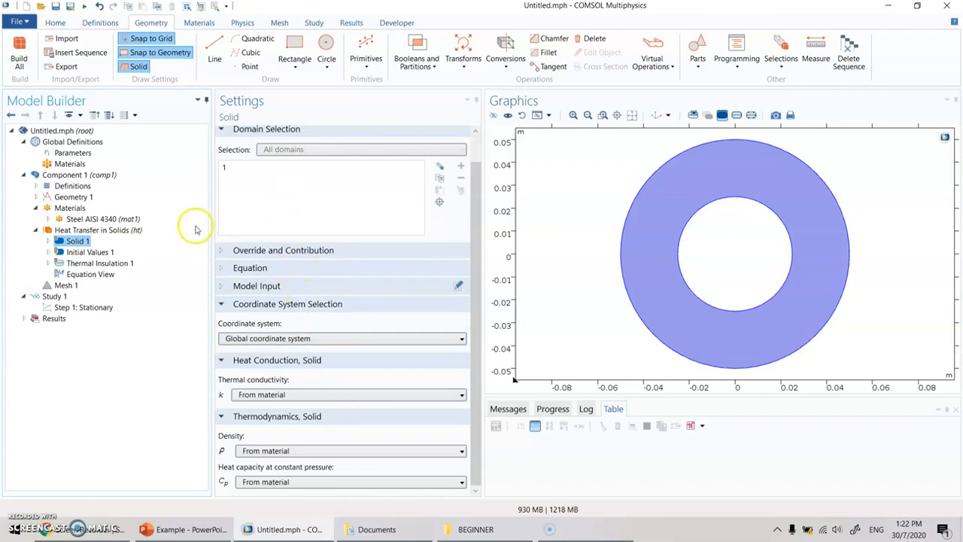
pyautogui.click(224, 269)
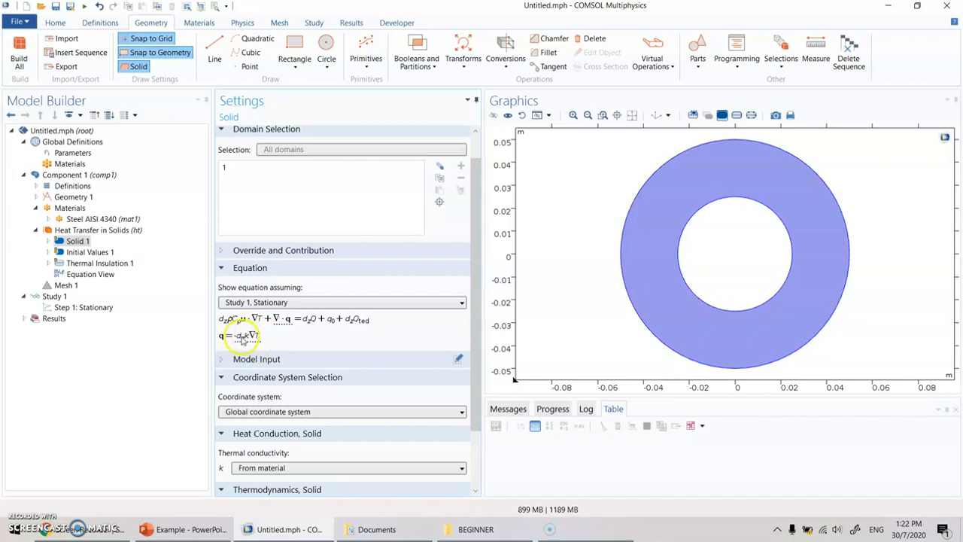
pyautogui.scroll(-2, 259, 354)
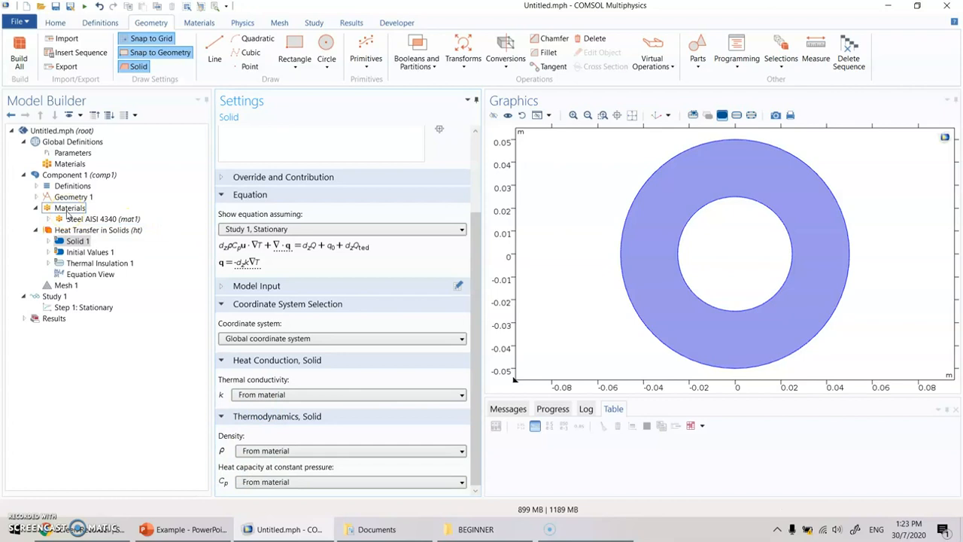
# Check the thermal conductivity of Steel AISI 4340 and override it in Solid 1 with a user-defined value of 88 W/(m·K)
pyautogui.click(282, 395)
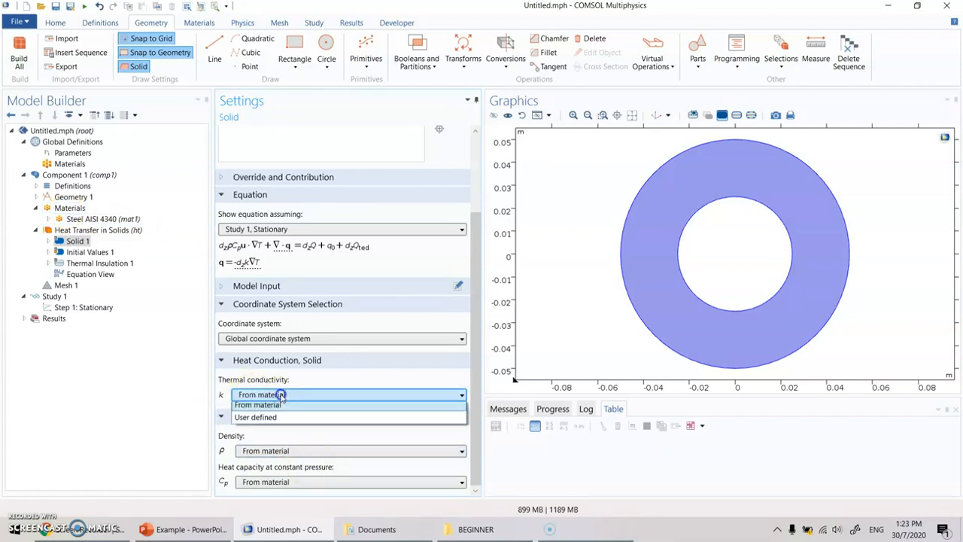
pyautogui.click(276, 419)
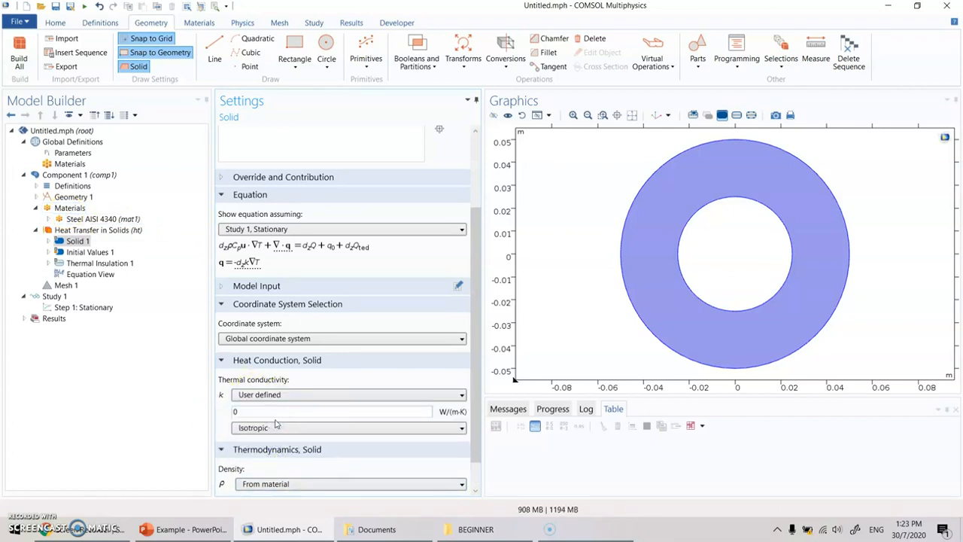
pyautogui.click(81, 229)
pyautogui.click(86, 218)
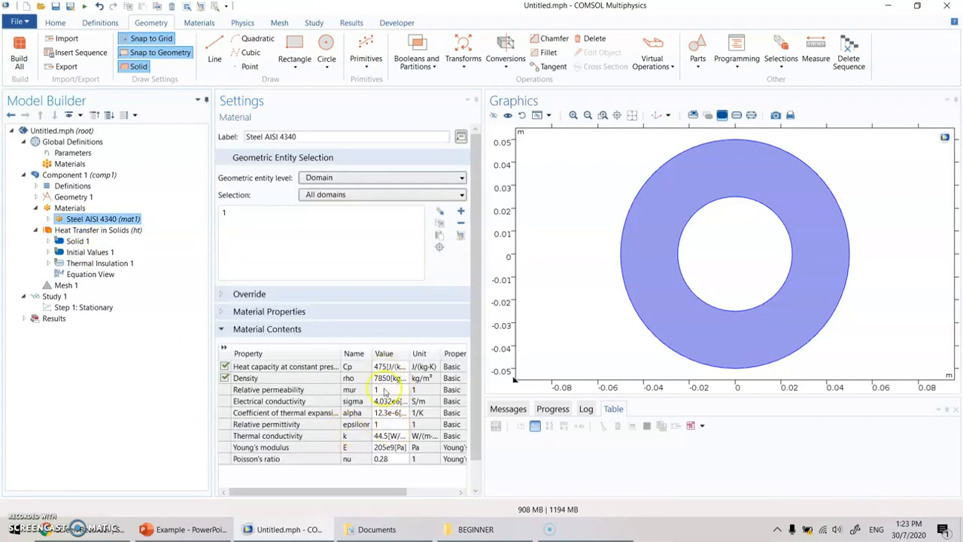
pyautogui.click(385, 436)
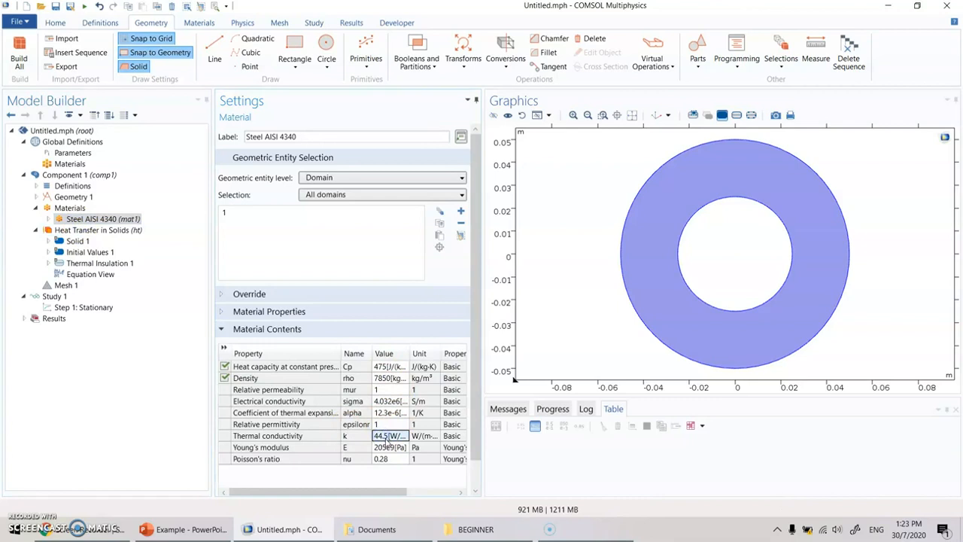
pyautogui.click(77, 241)
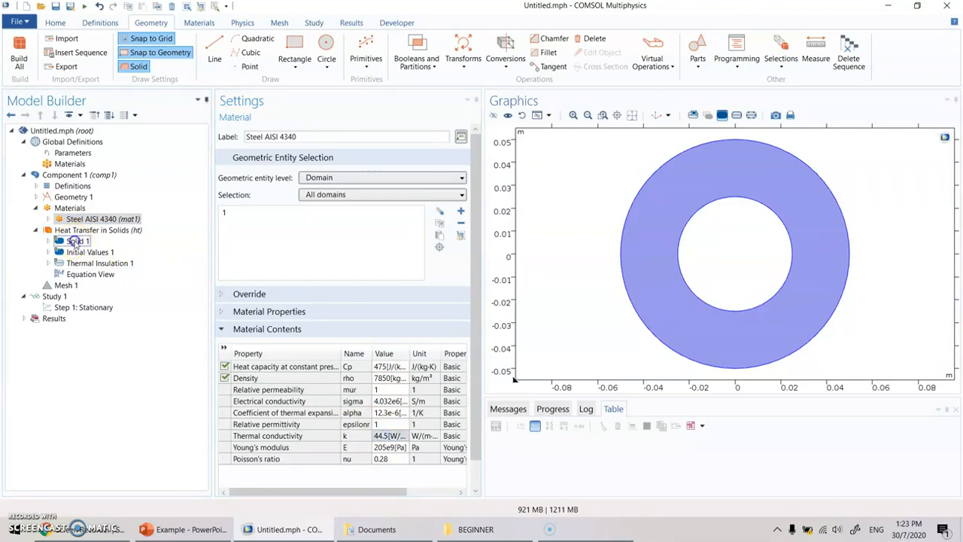
pyautogui.scroll(-2, 354, 444)
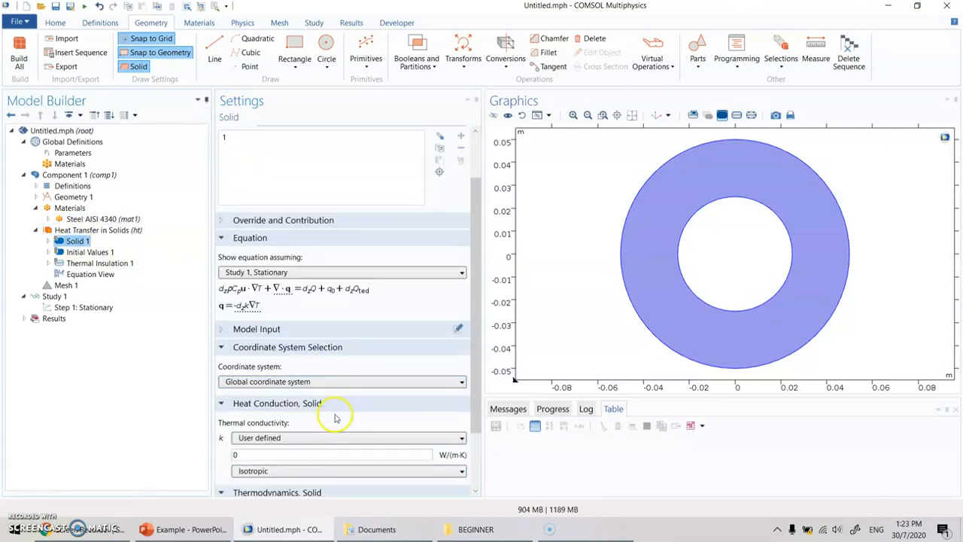
pyautogui.doubleClick(275, 453)
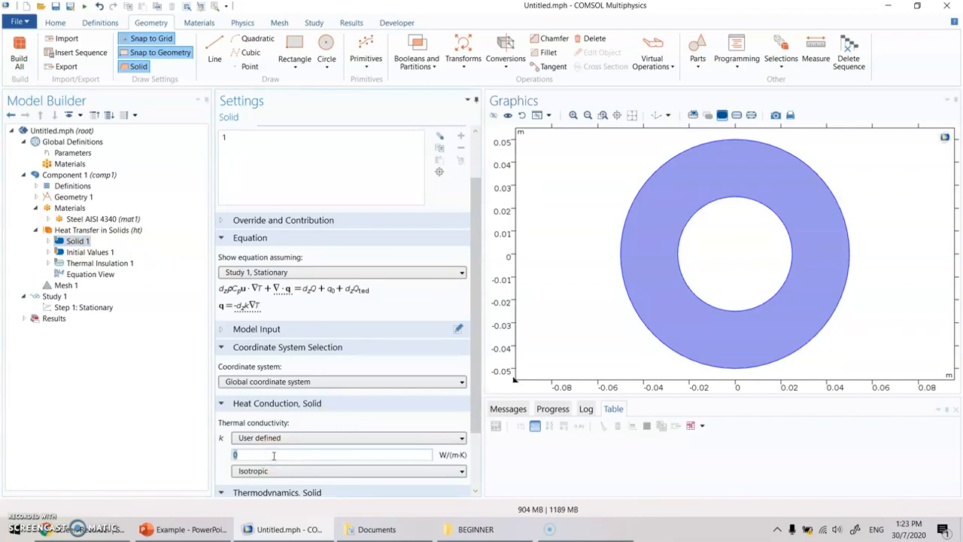
pyautogui.write('88')
pyautogui.click(181, 447)
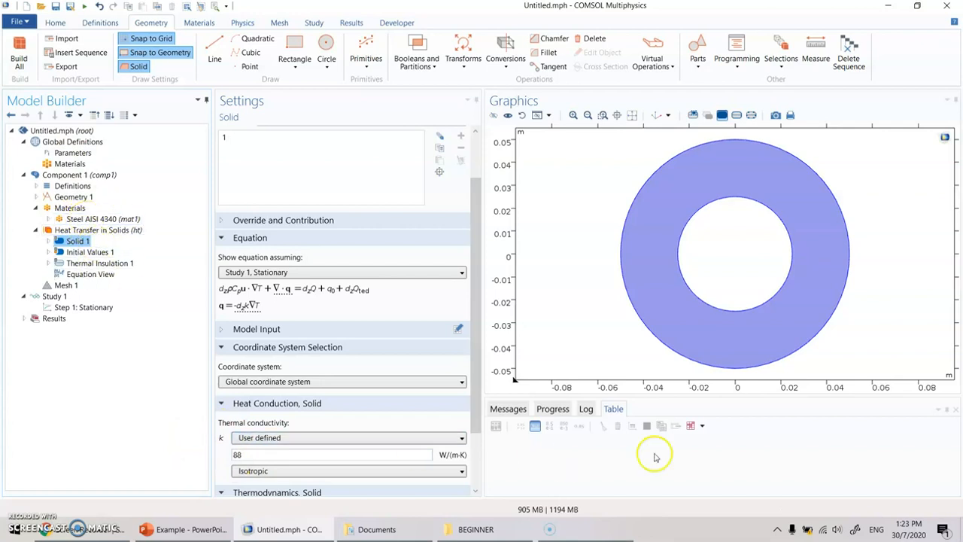
# Switch the thermal conductivity of Solid 1 back to From material
pyautogui.click(276, 440)
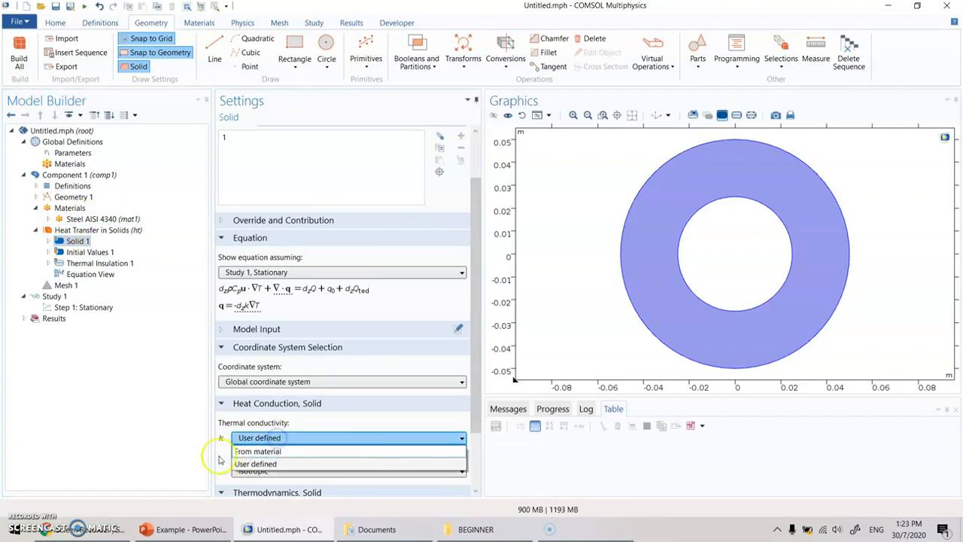
pyautogui.click(369, 453)
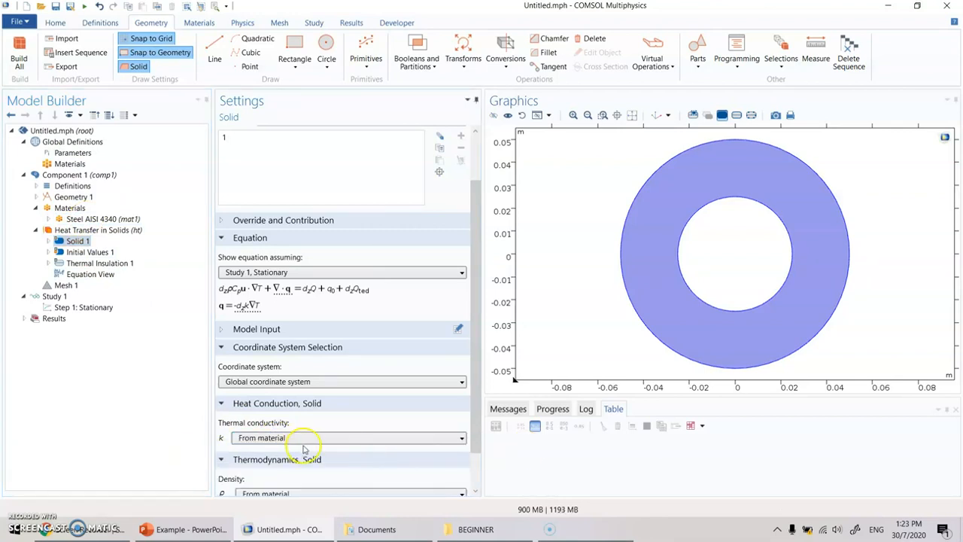
pyautogui.scroll(-2, 414, 318)
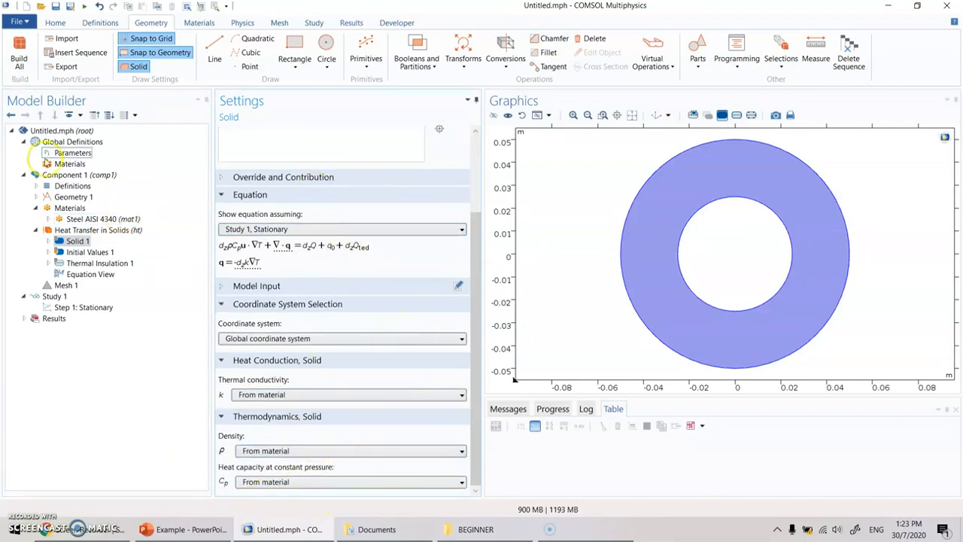
# Examine the initial temperature in Initial Values 1 and the boundary selection of Thermal Insulation 1
pyautogui.click(79, 253)
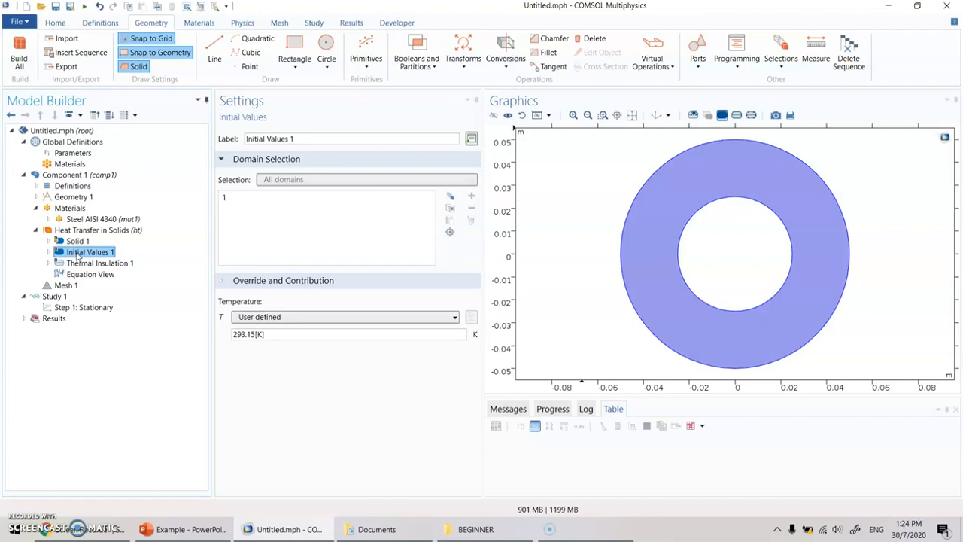
pyautogui.click(279, 334)
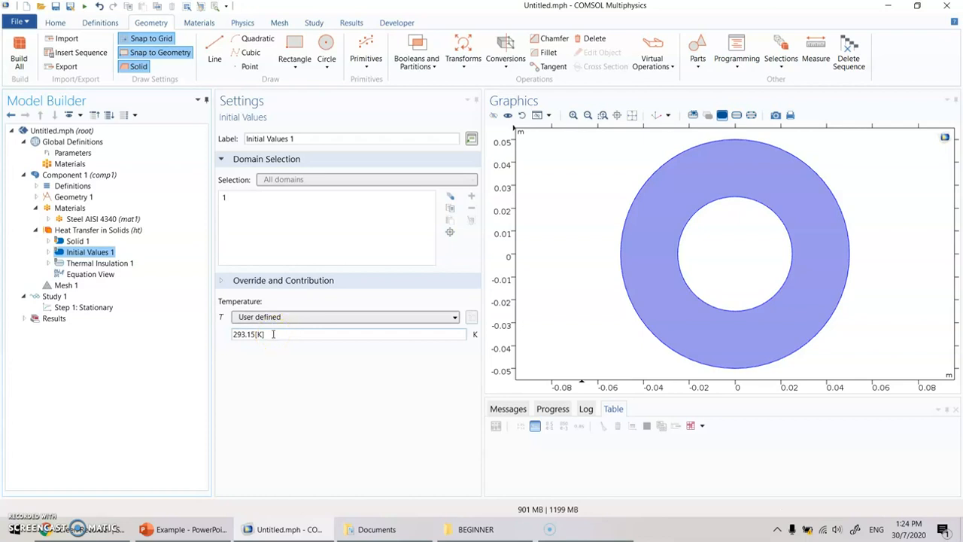
pyautogui.moveTo(273, 334); pyautogui.dragTo(205, 337)
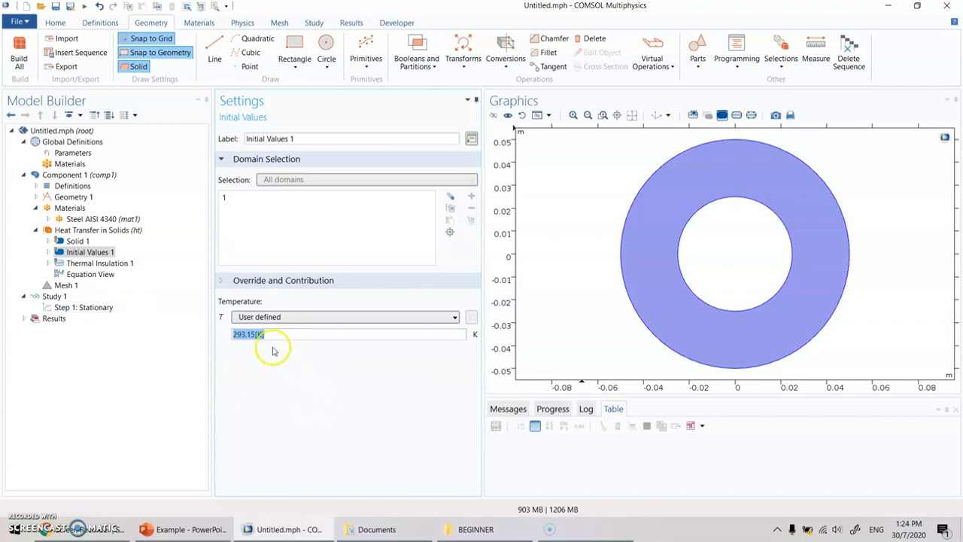
pyautogui.click(127, 265)
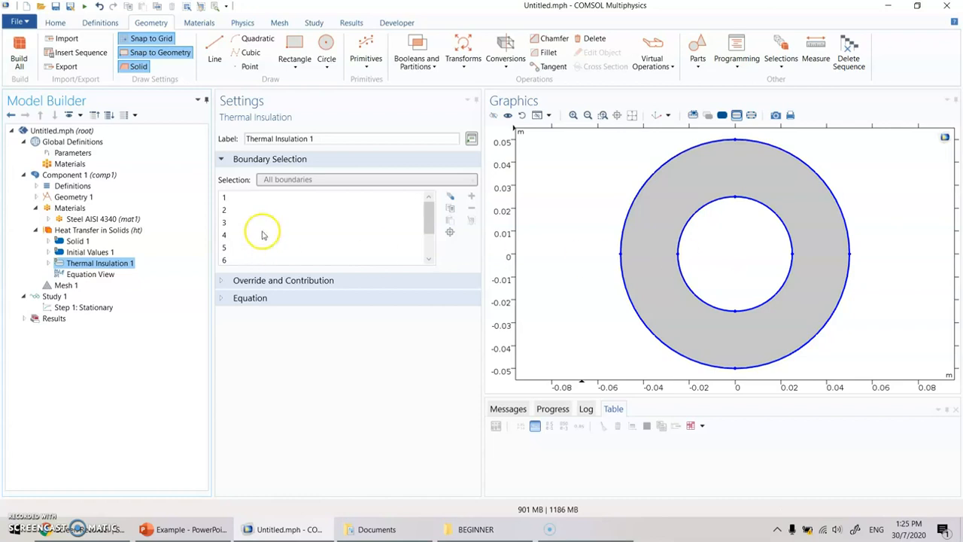
# Add a Temperature boundary condition to Heat Transfer in Solids and apply it to the four arcs of the inner circle
pyautogui.rightClick(112, 232)
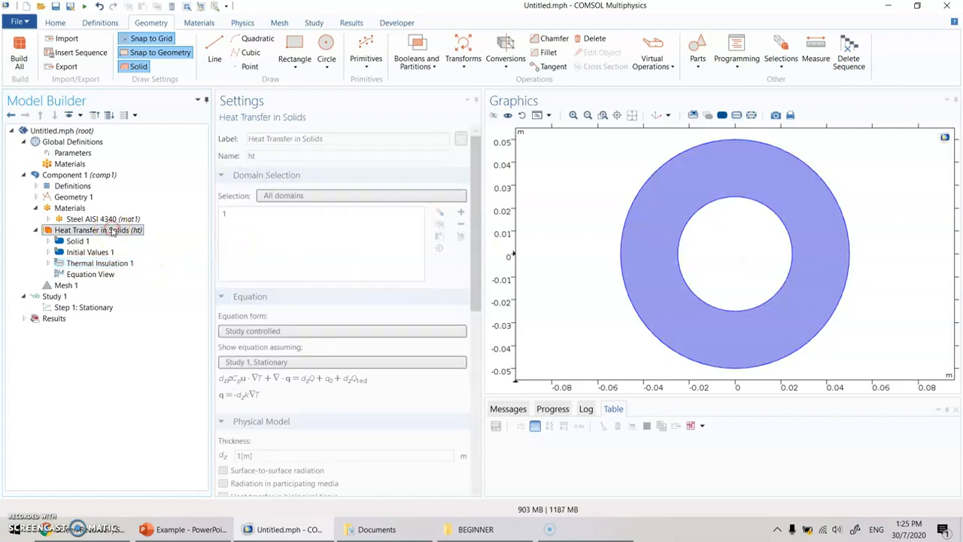
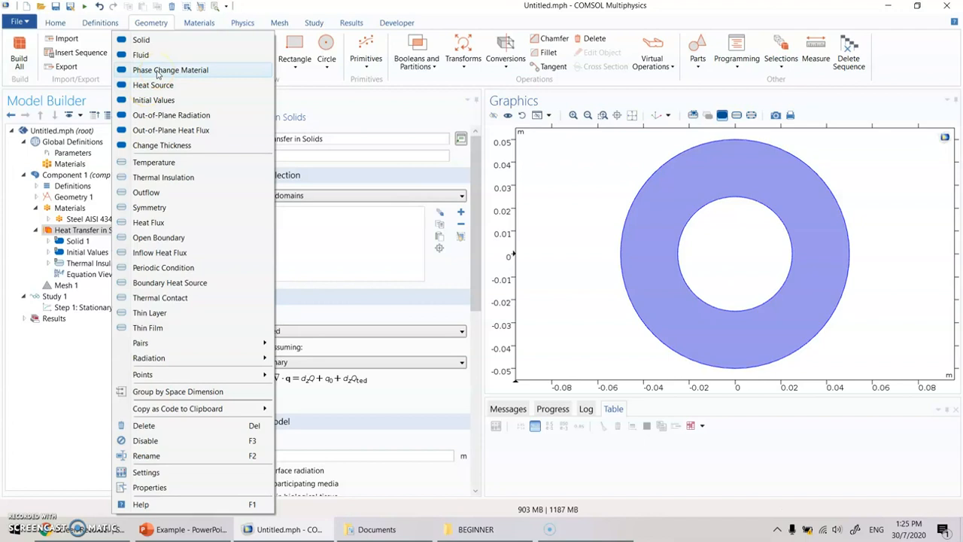
pyautogui.click(176, 75)
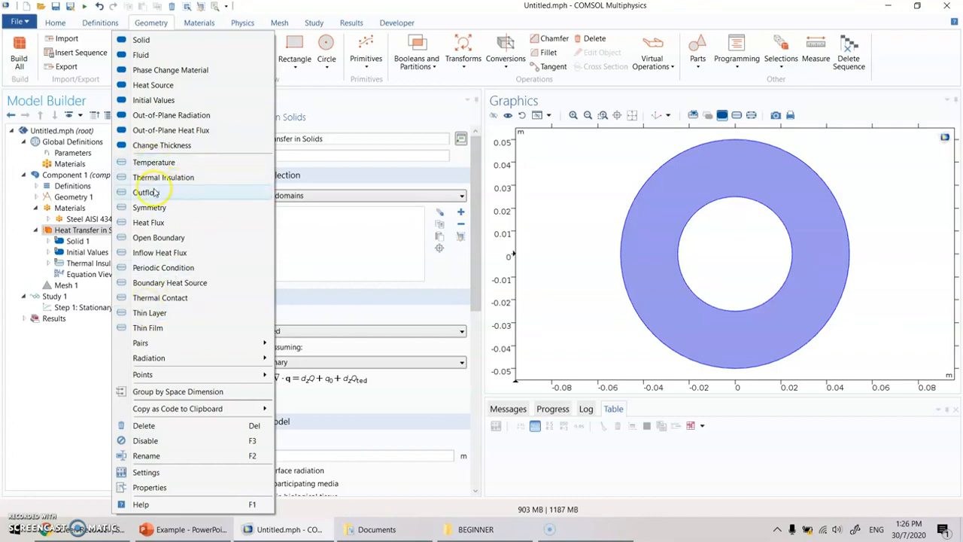
pyautogui.moveTo(170, 343)
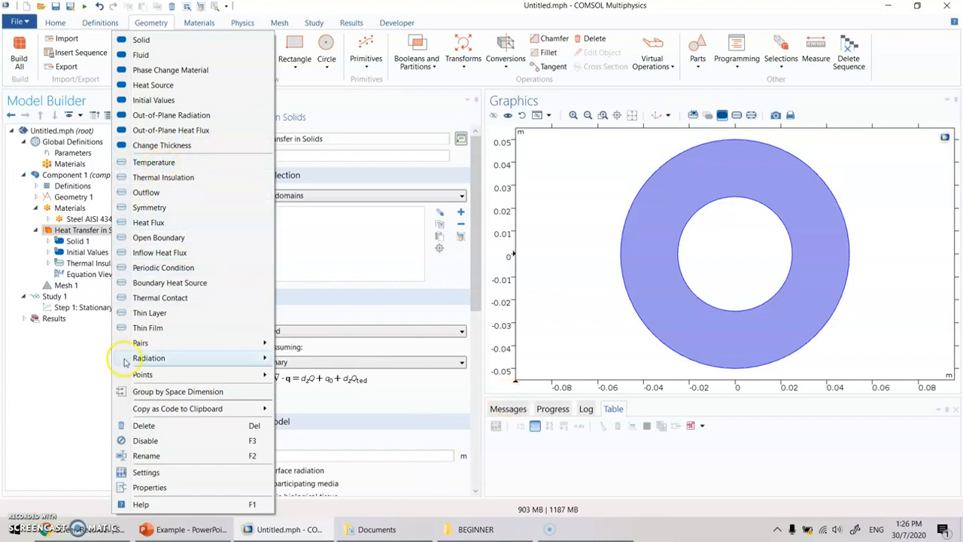
pyautogui.moveTo(126, 363)
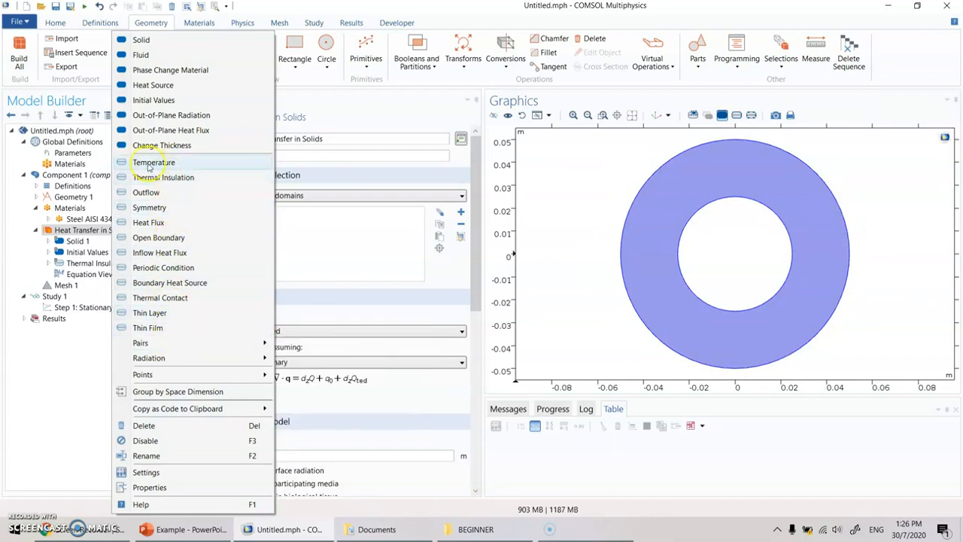
pyautogui.press('Escape')
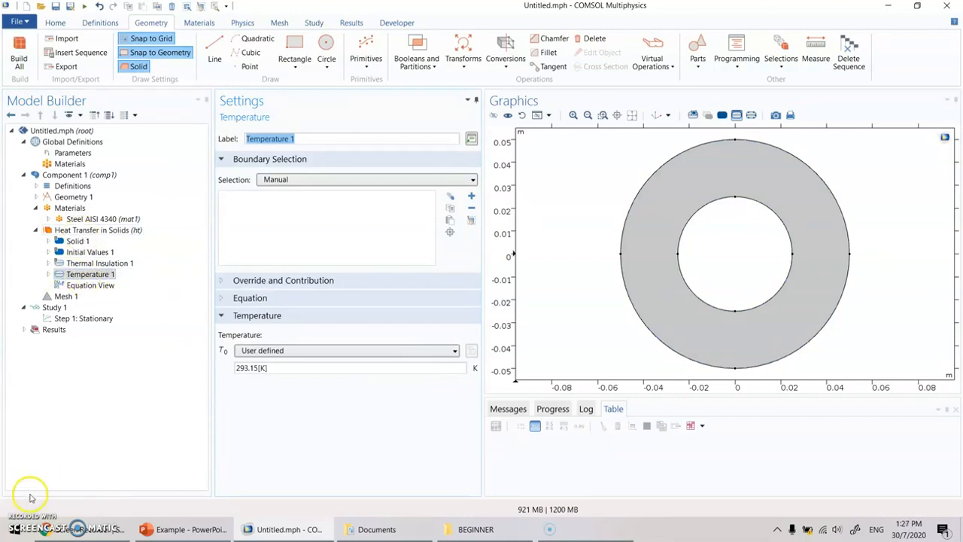
pyautogui.click(262, 221)
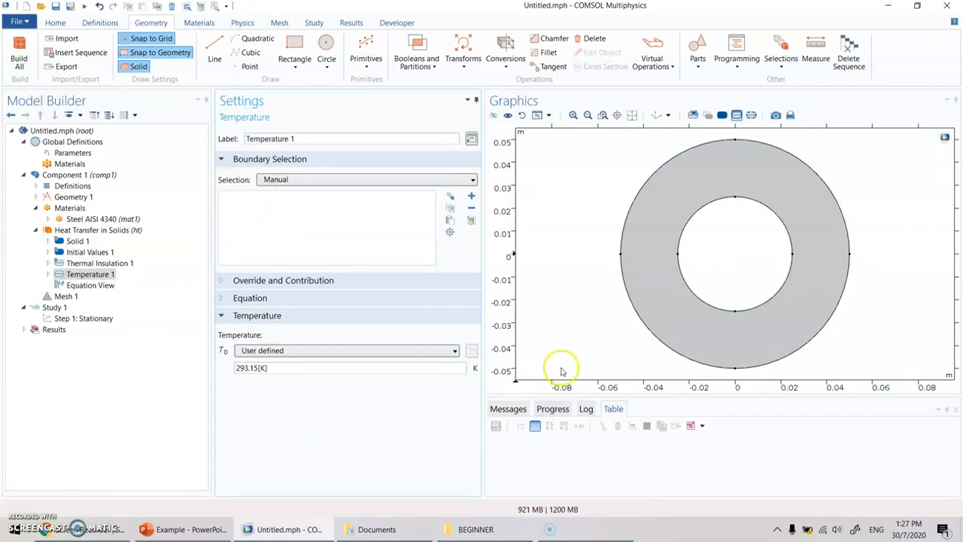
pyautogui.click(780, 218)
pyautogui.click(783, 281)
pyautogui.click(689, 290)
pyautogui.click(709, 204)
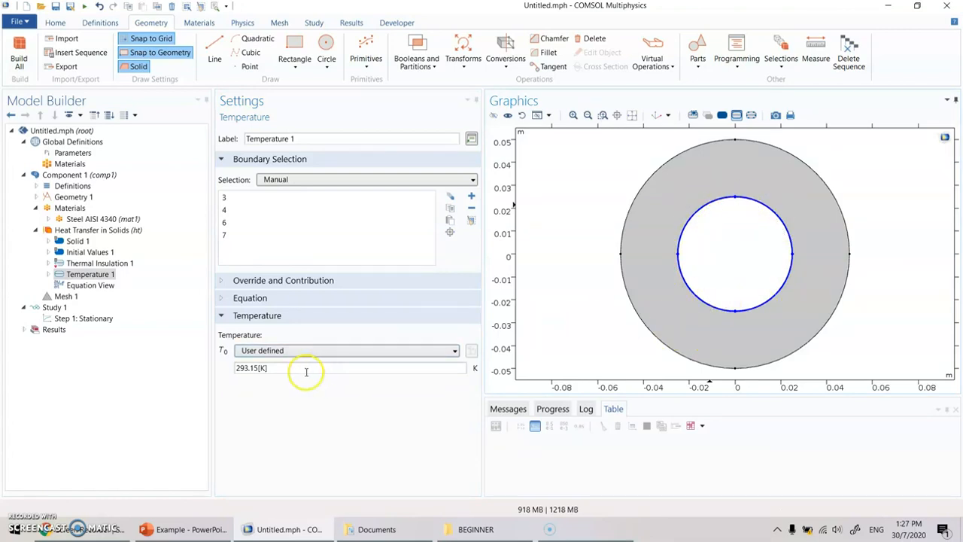
# Set the temperature of Temperature 1 to T_out, spelled as defined in the global parameters
pyautogui.moveTo(305, 369); pyautogui.dragTo(73, 359)
pyautogui.write('T')
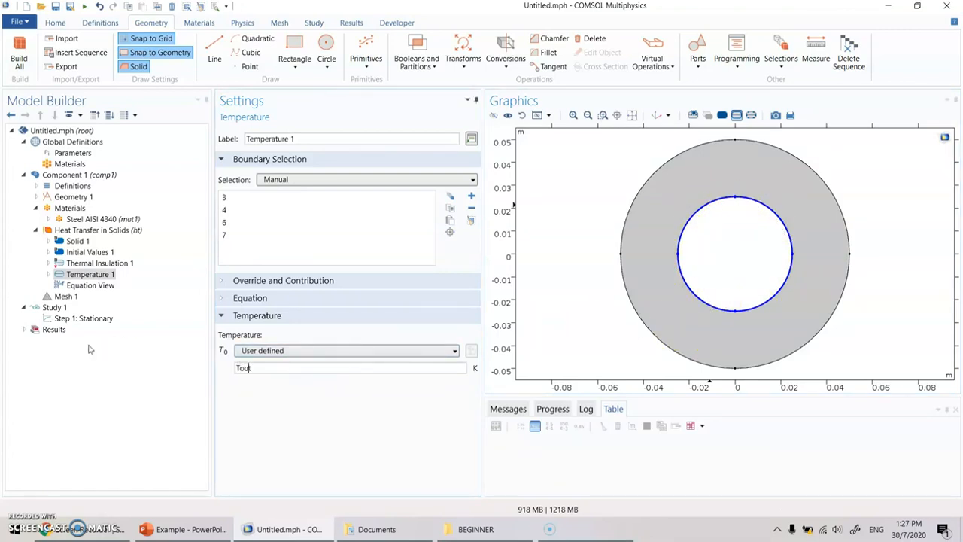
pyautogui.write('out')
pyautogui.click(362, 434)
pyautogui.moveTo(236, 372)
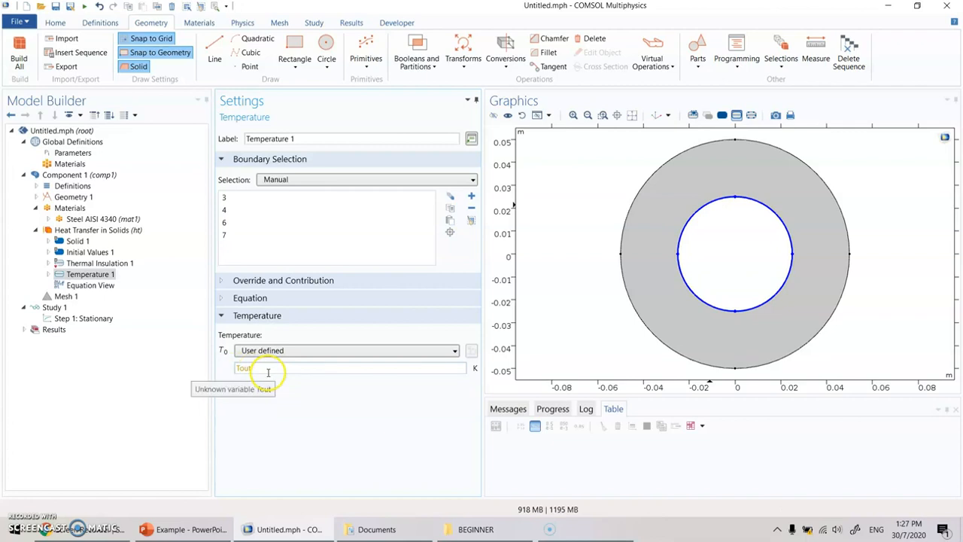
pyautogui.click(72, 153)
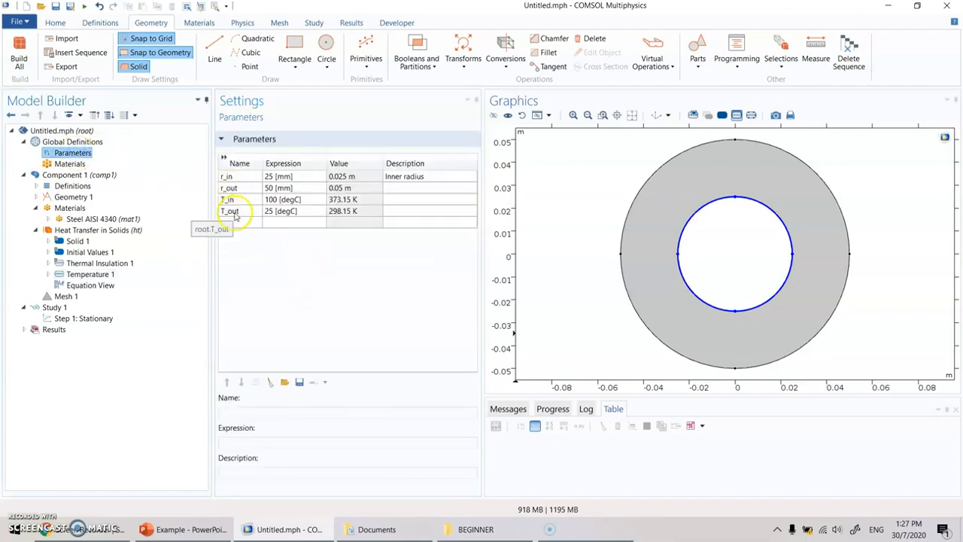
pyautogui.click(90, 274)
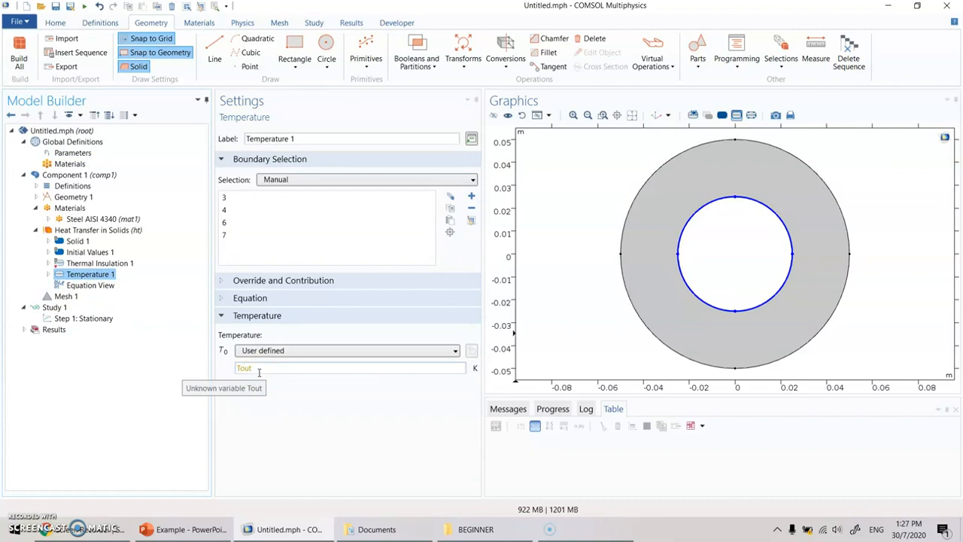
pyautogui.click(240, 367)
pyautogui.write('_')
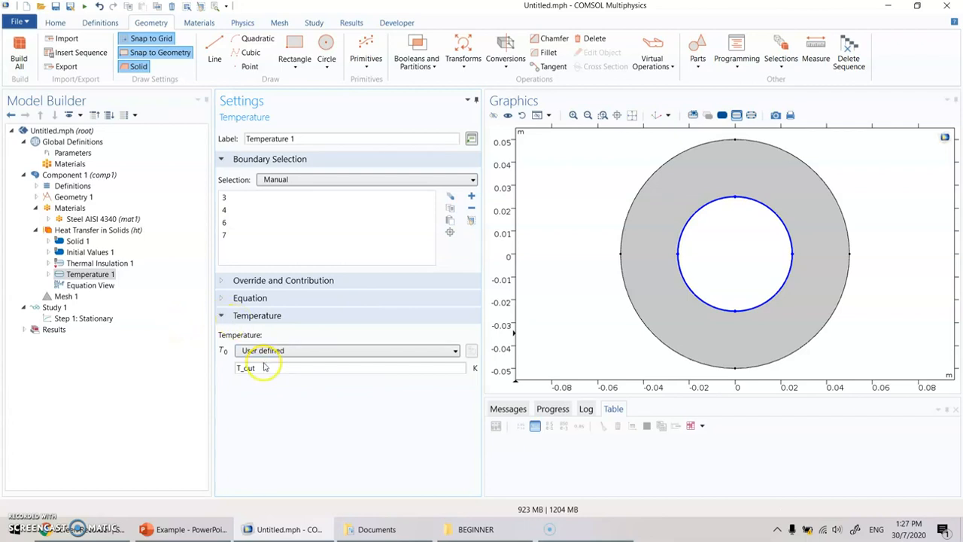
pyautogui.click(297, 384)
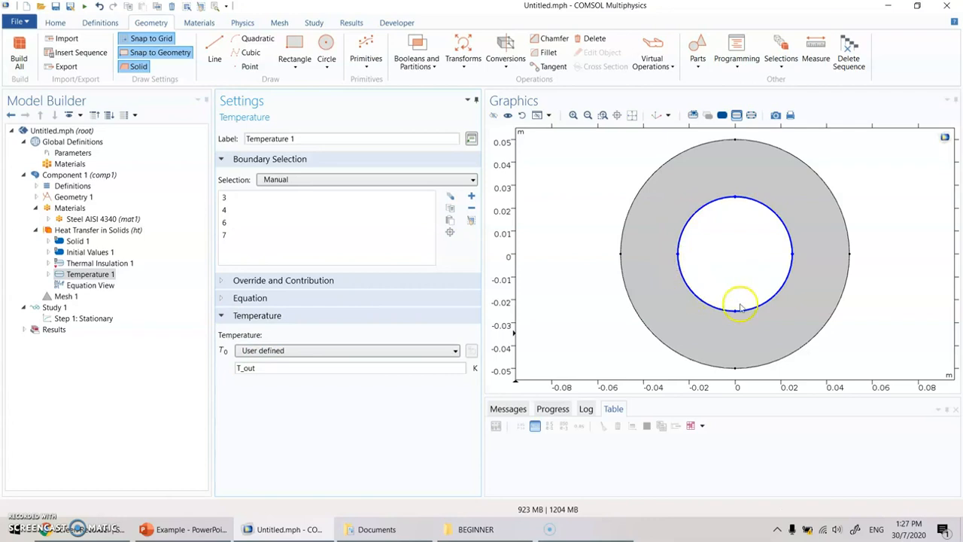
# Add a second Temperature boundary condition to Heat Transfer in Solids on the four arcs of the outer circle
pyautogui.click(112, 230)
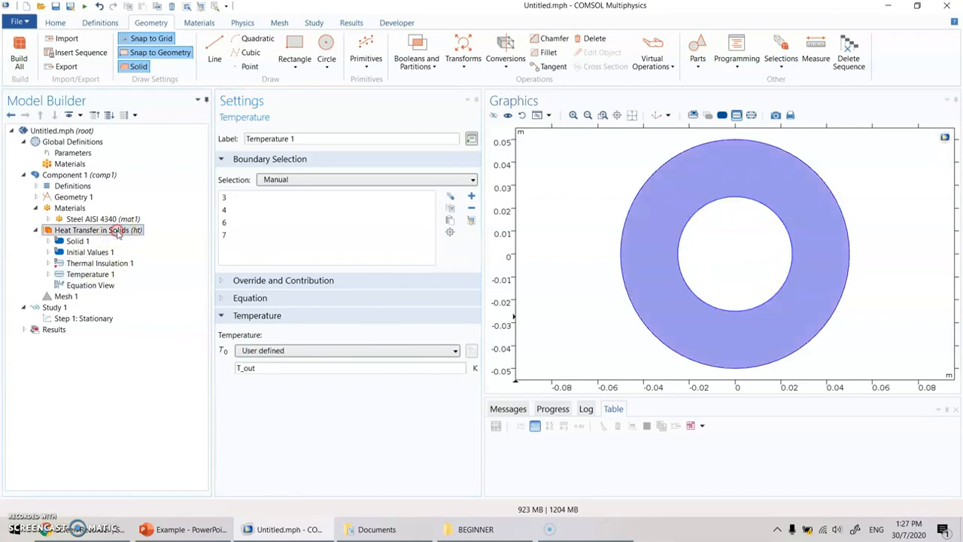
pyautogui.rightClick(116, 230)
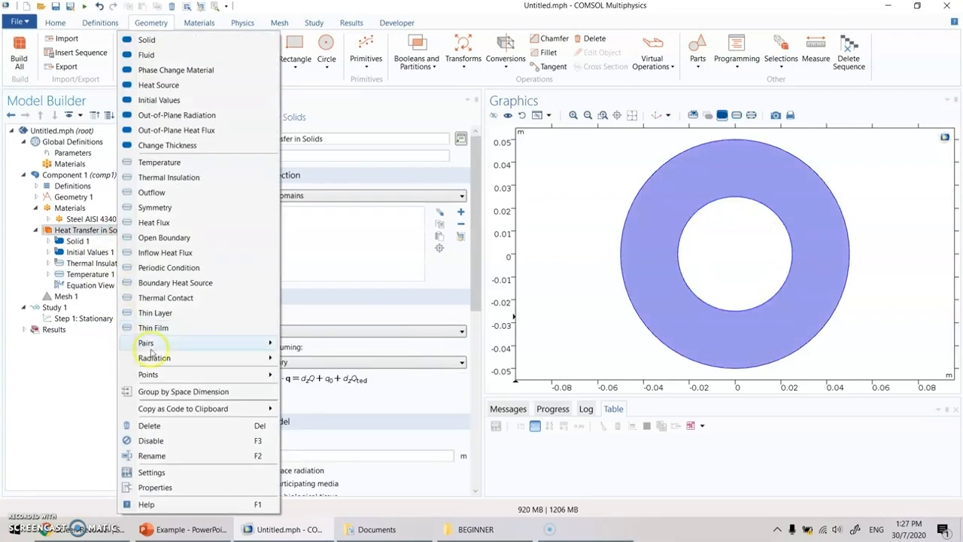
pyautogui.click(170, 162)
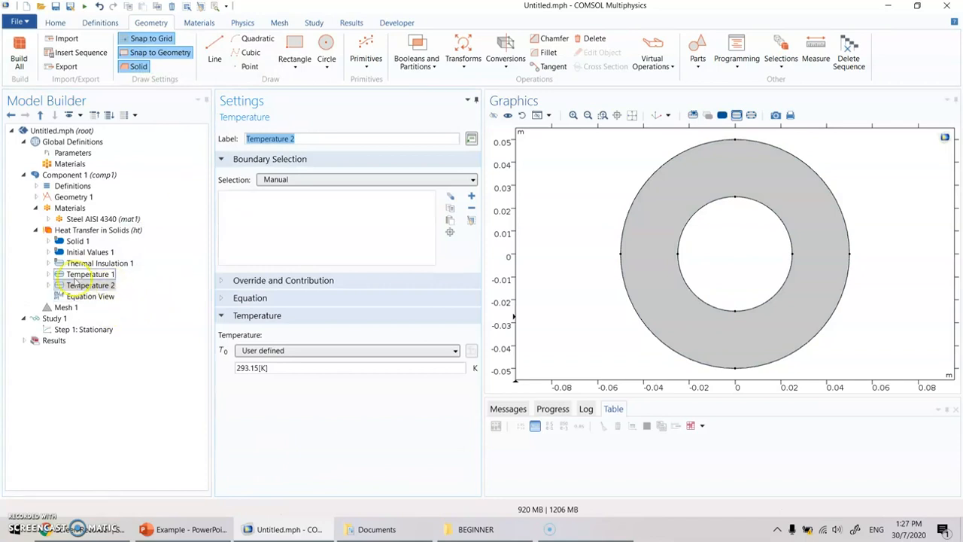
pyautogui.click(804, 164)
pyautogui.click(825, 324)
pyautogui.click(685, 355)
pyautogui.click(682, 155)
# Set the user-defined temperature of Temperature 2 on the outer boundaries to T_out
pyautogui.moveTo(282, 366); pyautogui.dragTo(80, 338)
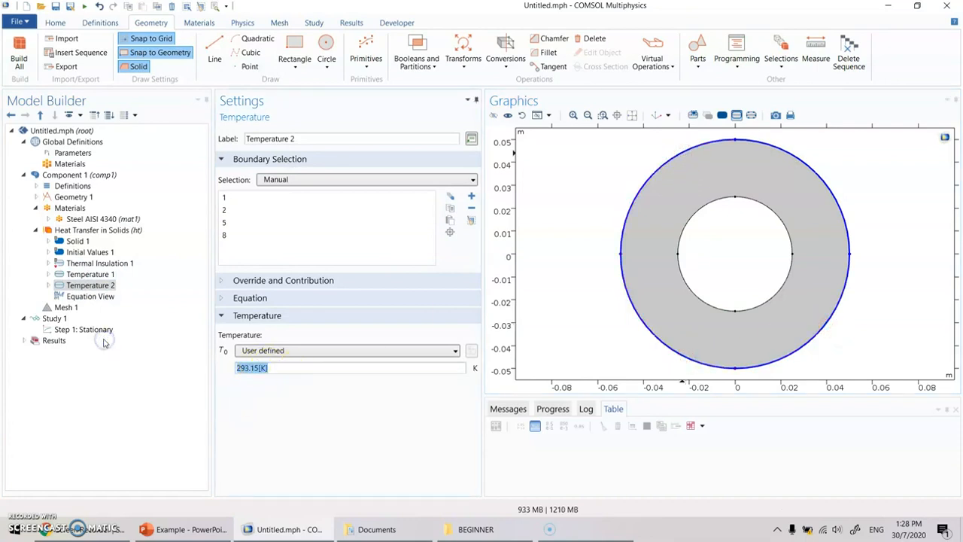
pyautogui.write('T')
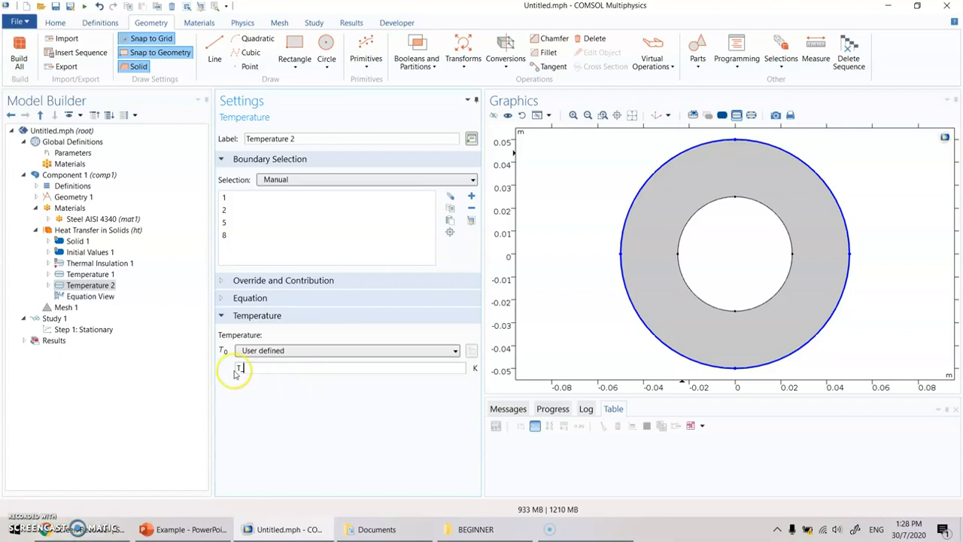
pyautogui.write('_out')
# Change the temperature of Temperature 1 on the inner boundaries to T_in and check it against Temperature 2
pyautogui.click(90, 274)
pyautogui.moveTo(245, 367); pyautogui.dragTo(292, 369)
pyautogui.write('in')
pyautogui.click(373, 449)
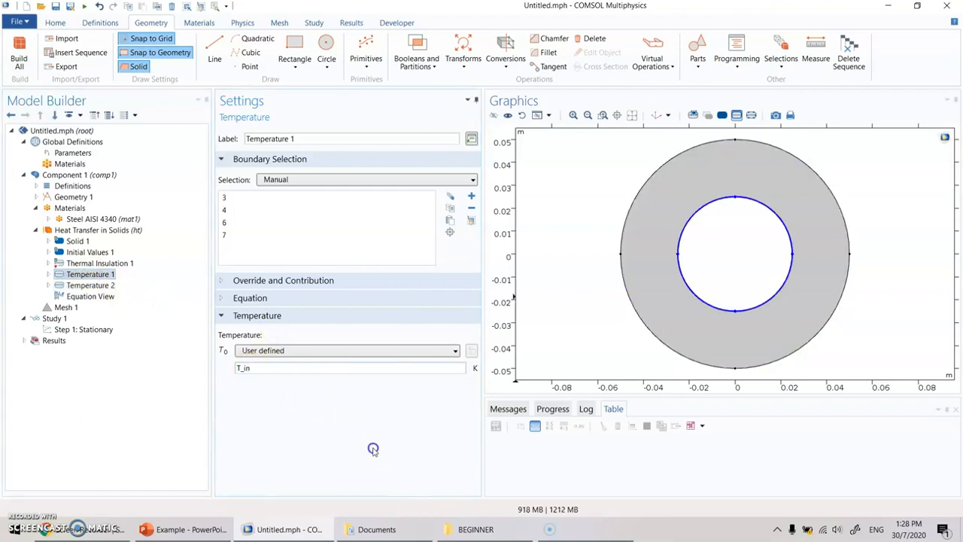
pyautogui.click(113, 285)
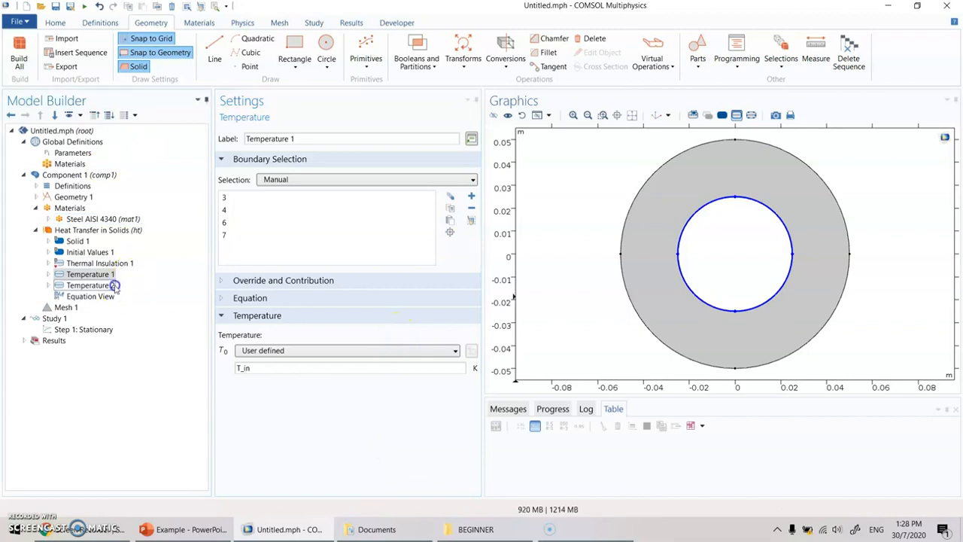
pyautogui.click(102, 275)
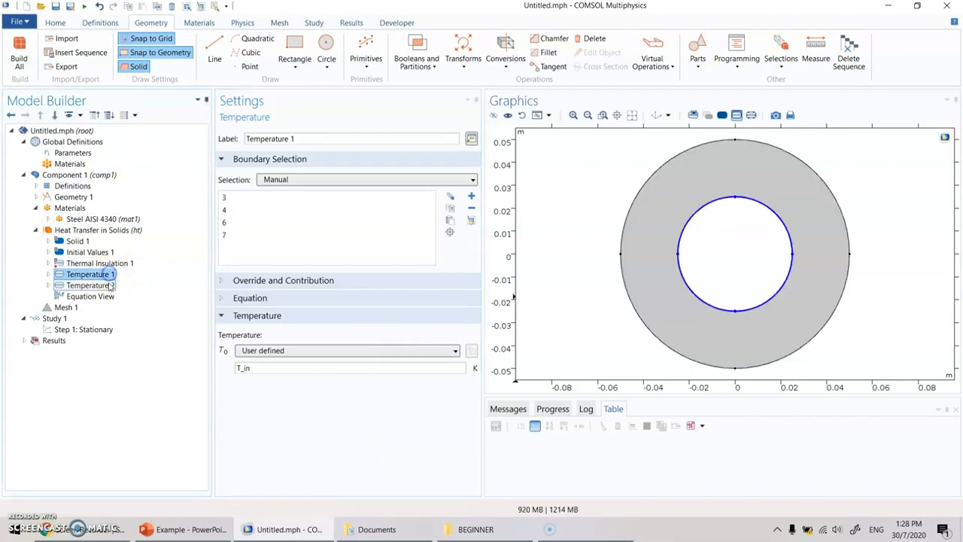
pyautogui.click(105, 285)
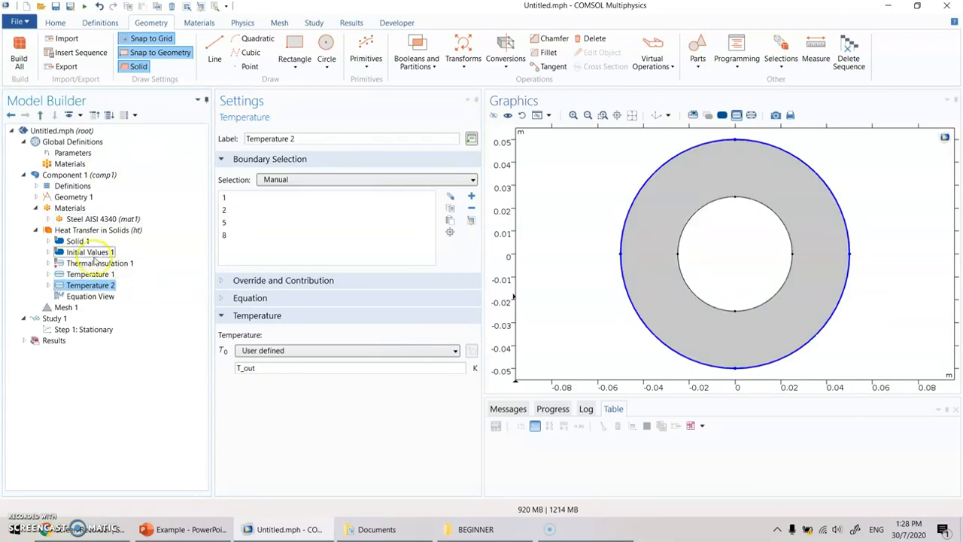
# Examine the status of each boundary under Thermal Insulation 1 and compare it with the boundary selections of both Temperature conditions
pyautogui.click(96, 263)
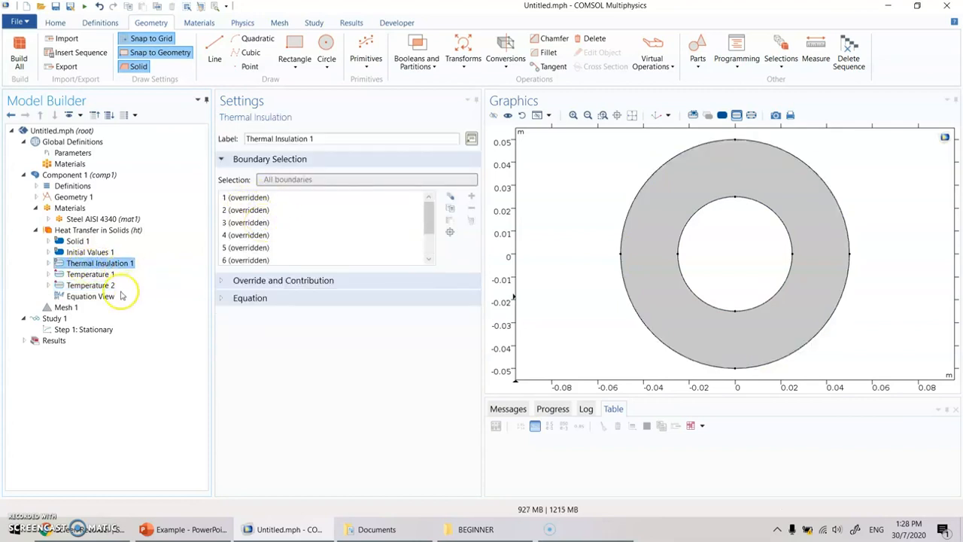
pyautogui.click(95, 274)
pyautogui.click(98, 264)
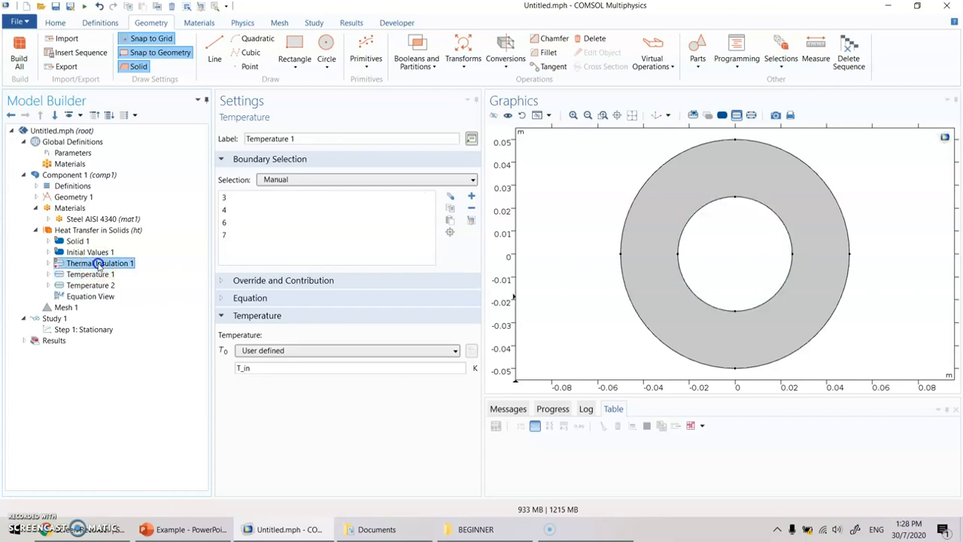
pyautogui.click(249, 234)
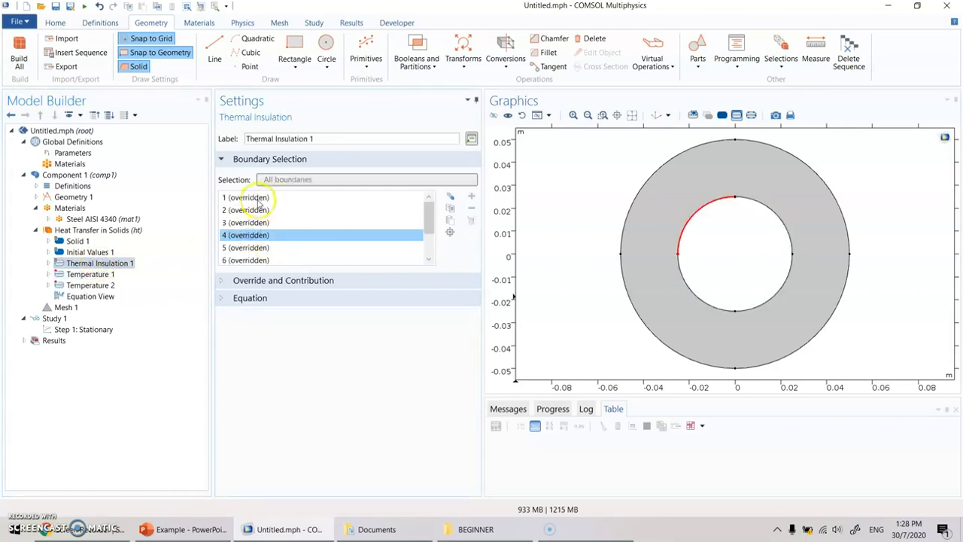
pyautogui.click(248, 197)
pyautogui.click(244, 210)
pyautogui.click(247, 222)
pyautogui.click(247, 234)
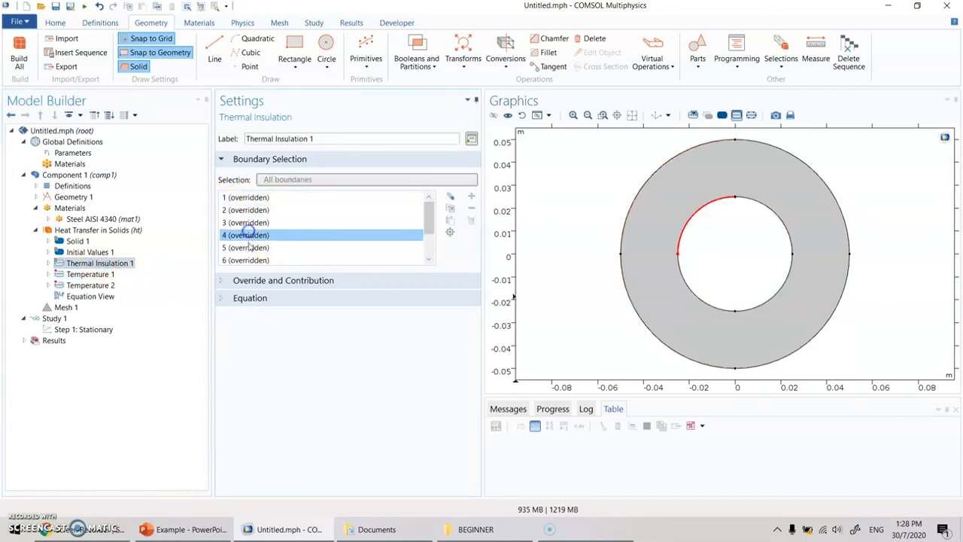
pyautogui.click(247, 246)
pyautogui.click(246, 259)
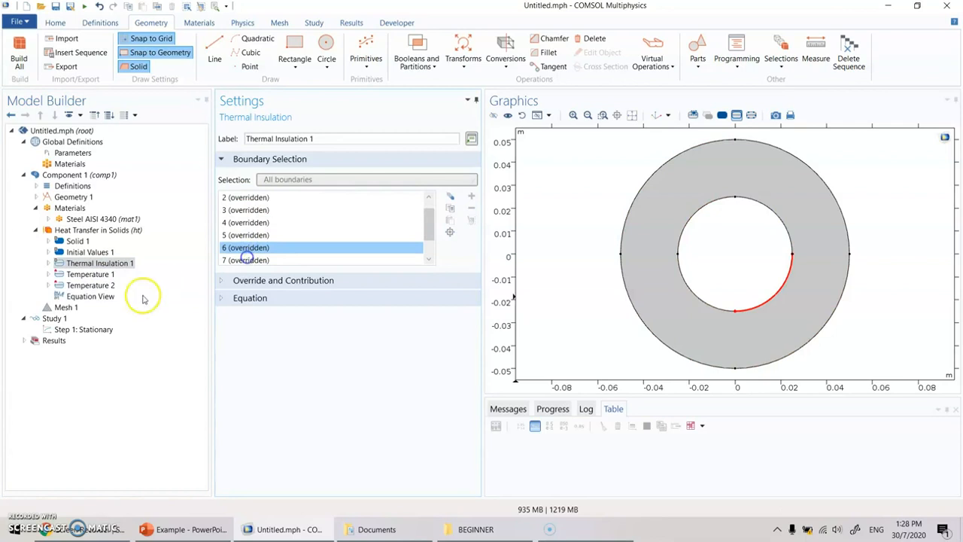
pyautogui.click(98, 275)
pyautogui.click(92, 285)
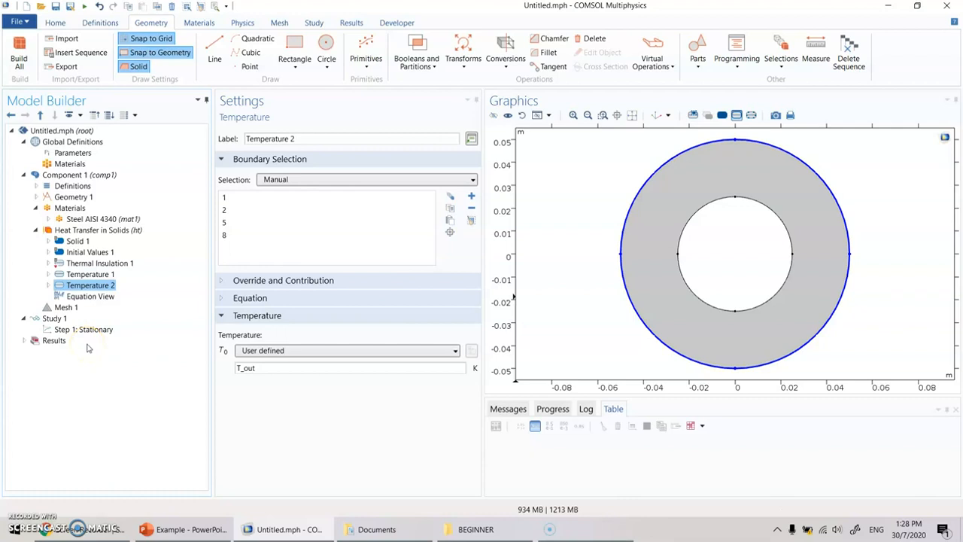
pyautogui.click(96, 274)
pyautogui.click(96, 286)
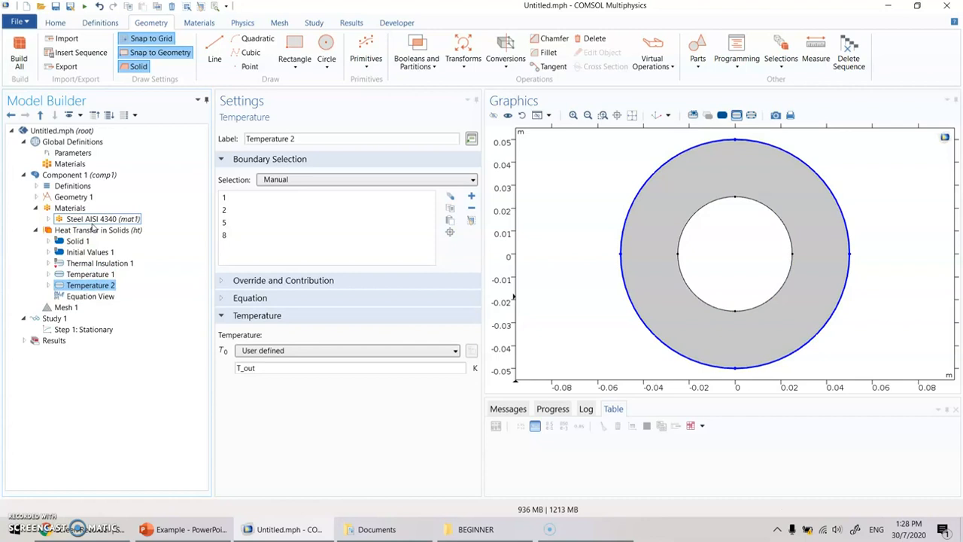
pyautogui.click(130, 232)
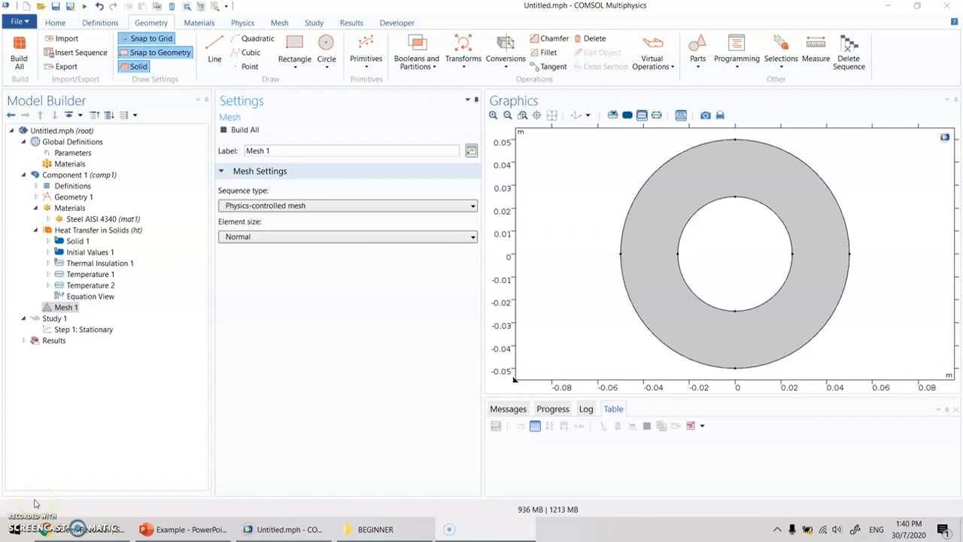
# Keep Mesh 1 physics-controlled with the Normal element size and build the mesh of the ring
pyautogui.click(60, 309)
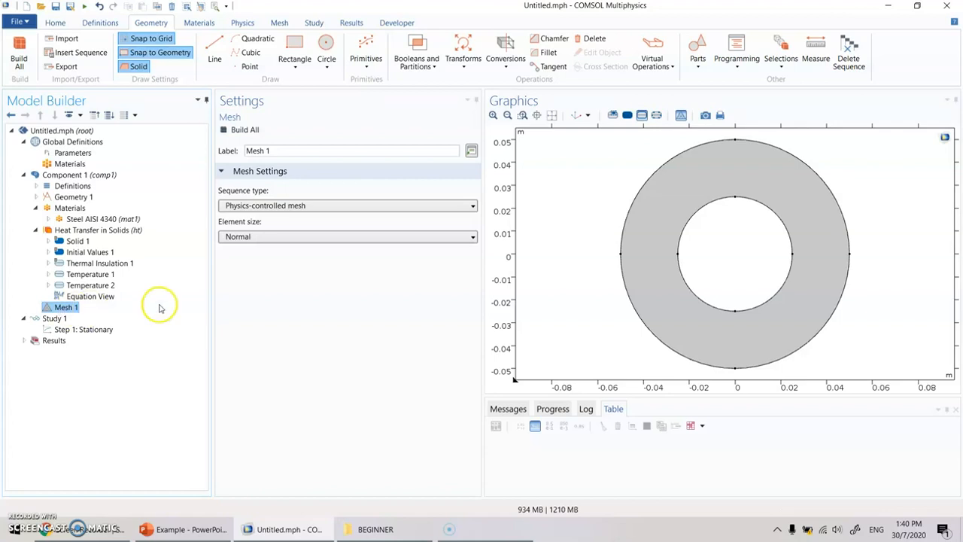
pyautogui.click(251, 238)
pyautogui.click(465, 238)
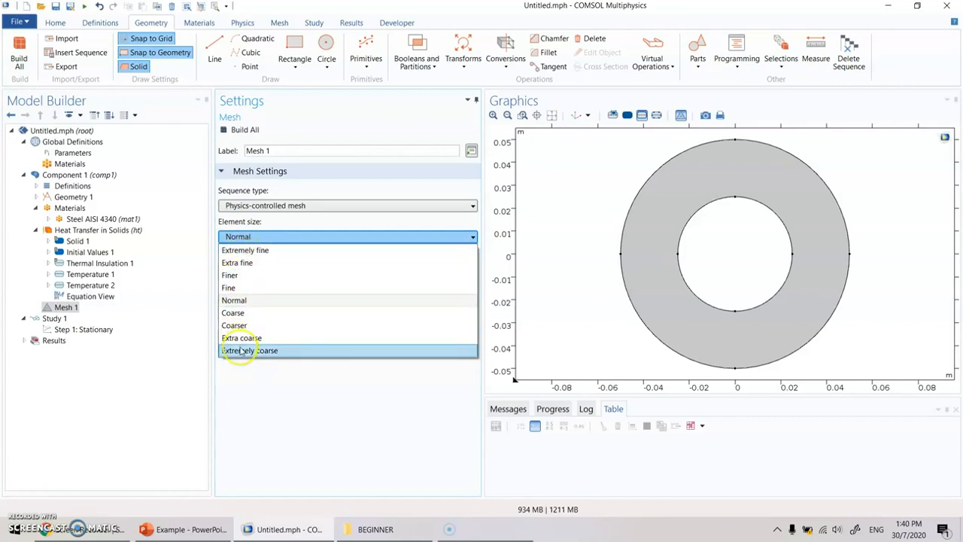
pyautogui.click(258, 299)
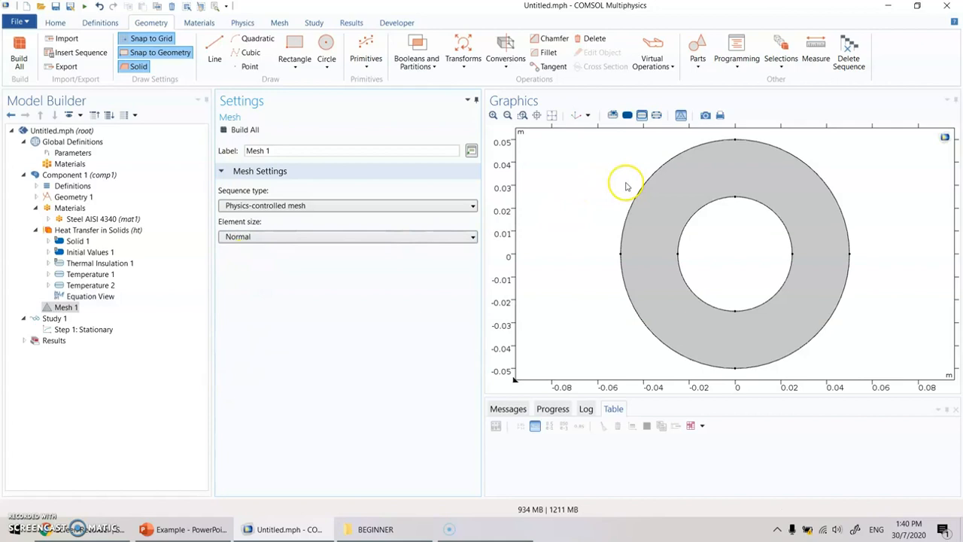
pyautogui.click(246, 131)
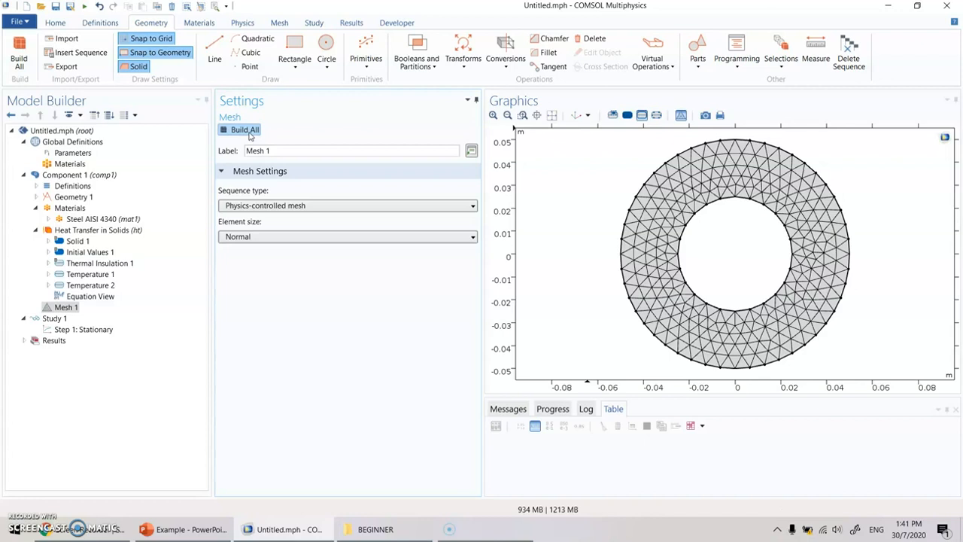
# Rebuild the physics-controlled ring mesh with the Extra fine element size, and again with Extremely coarse
pyautogui.click(316, 236)
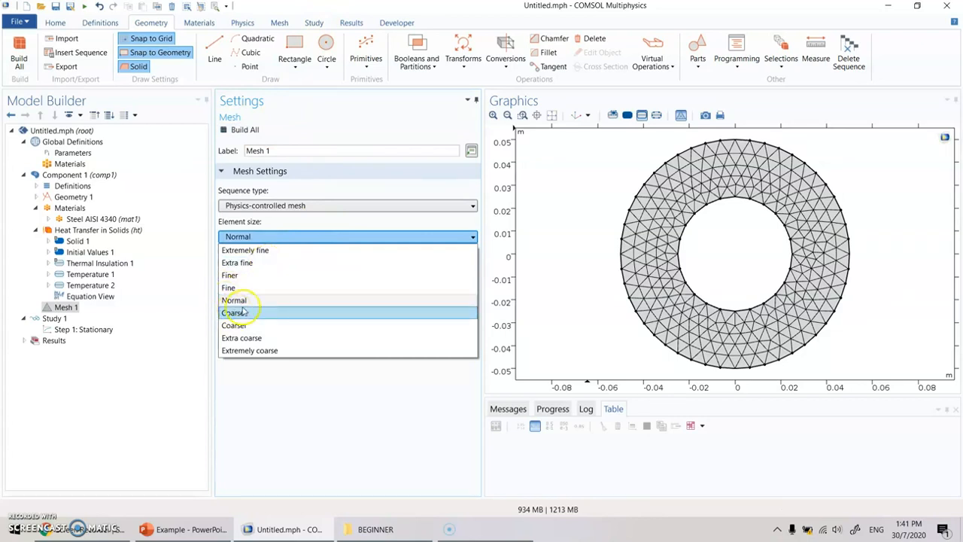
pyautogui.click(249, 264)
pyautogui.click(250, 130)
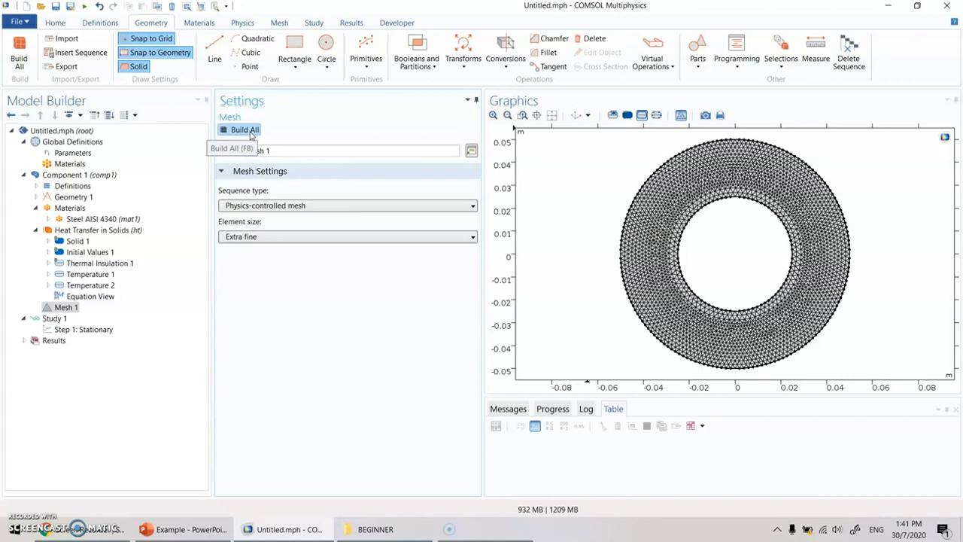
pyautogui.click(267, 236)
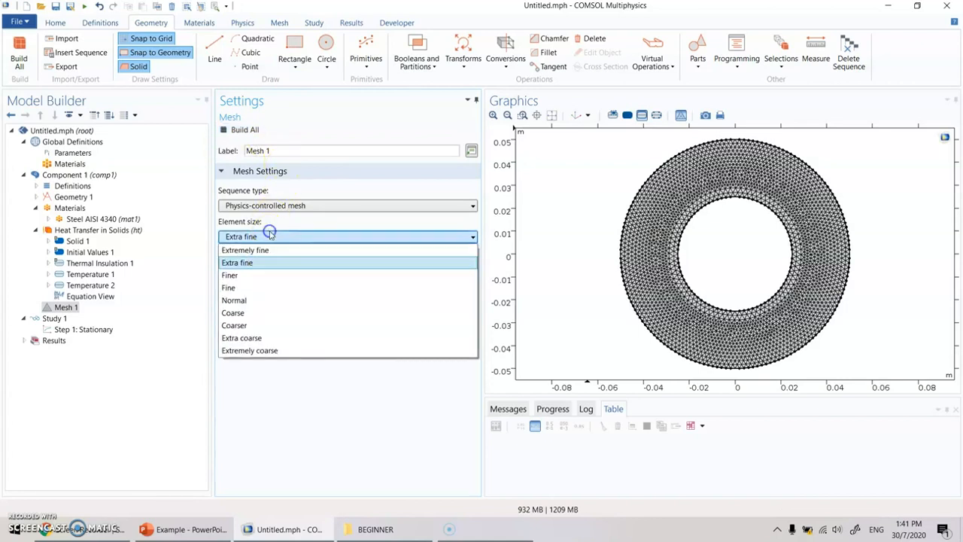
pyautogui.click(284, 350)
pyautogui.click(236, 131)
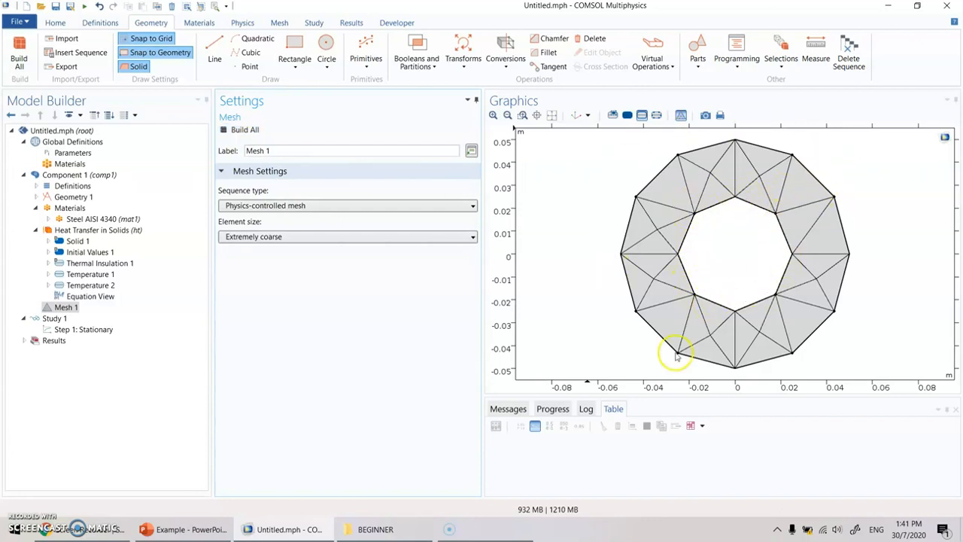
# Rebuild the ring mesh with the Finer element size, and again with Normal for comparison
pyautogui.click(335, 238)
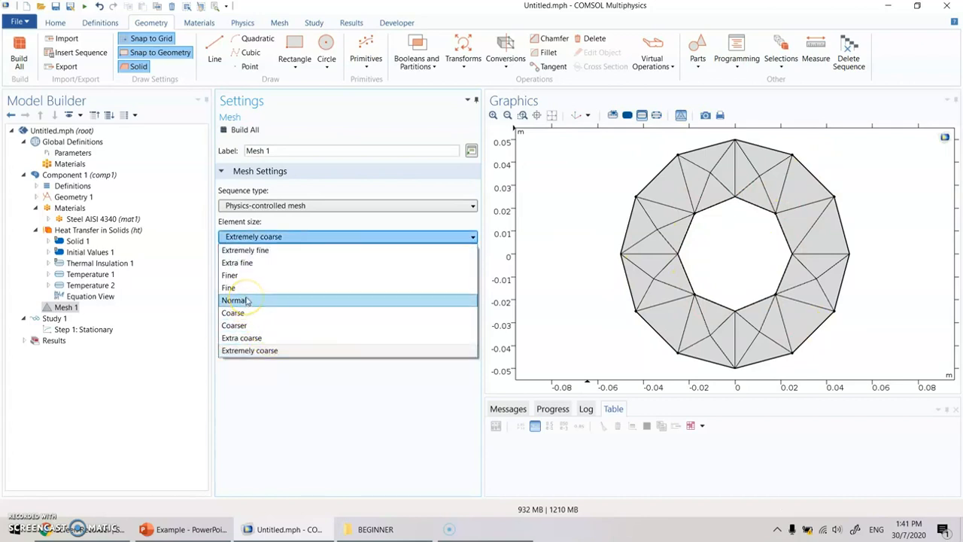
pyautogui.click(256, 275)
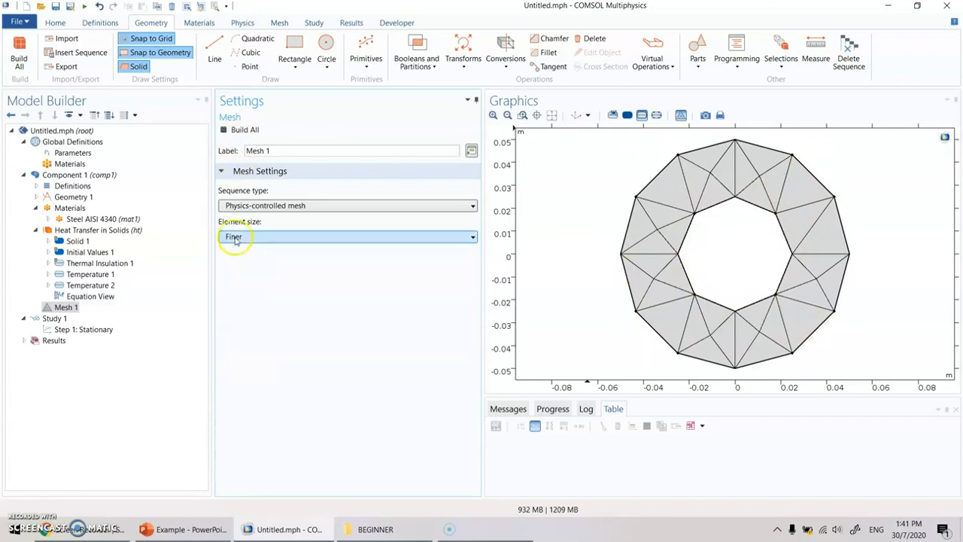
pyautogui.click(240, 130)
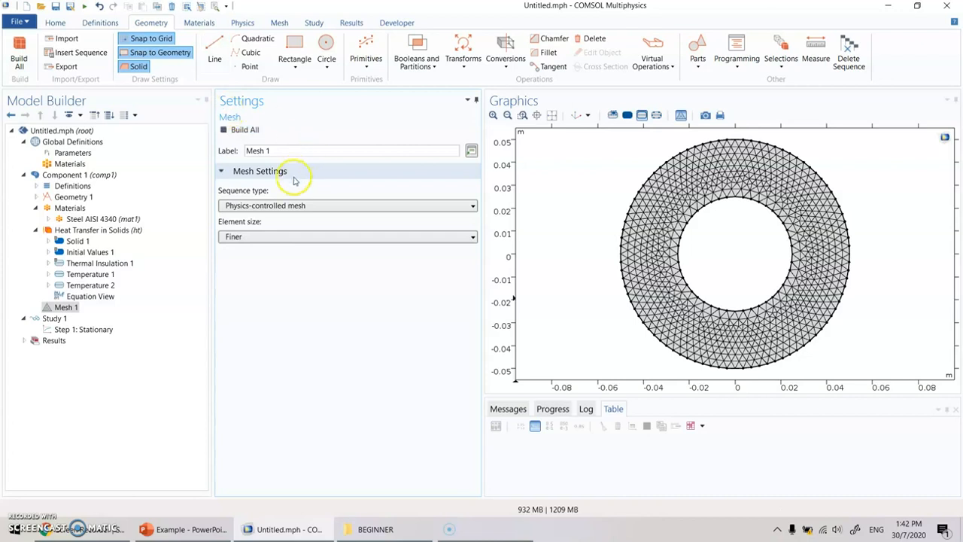
pyautogui.click(305, 237)
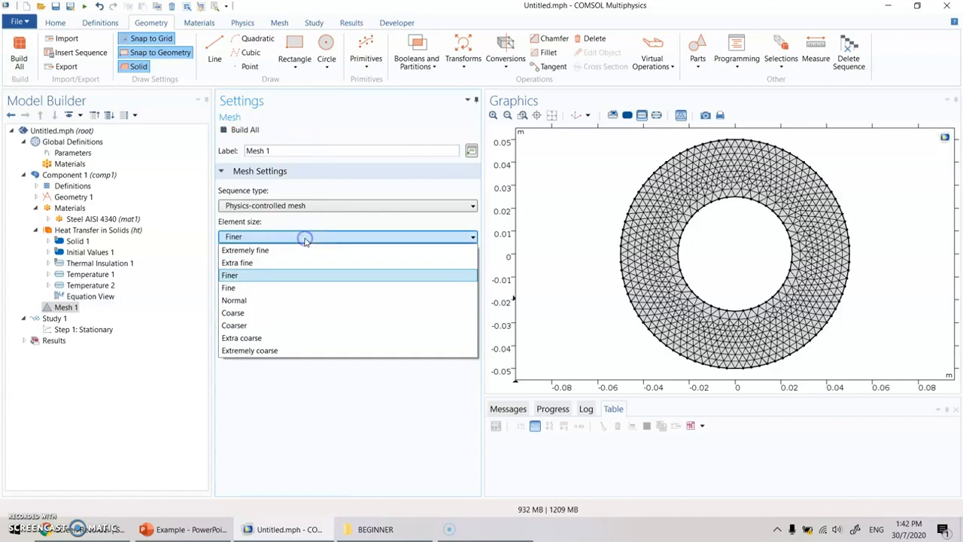
pyautogui.click(275, 301)
pyautogui.click(239, 130)
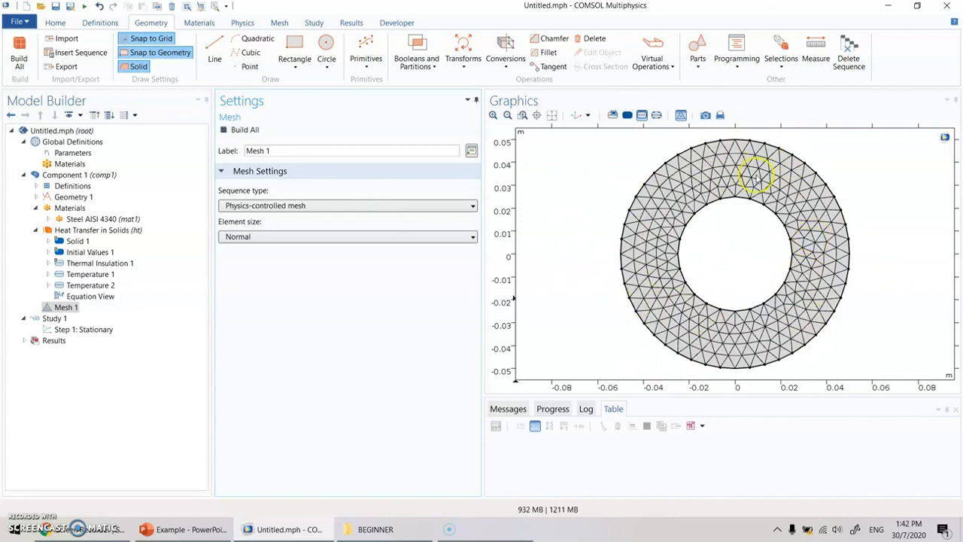
# Display the mesh messages, rebuild Mesh 1 with the Extra fine element size and check its domain element count
pyautogui.click(509, 409)
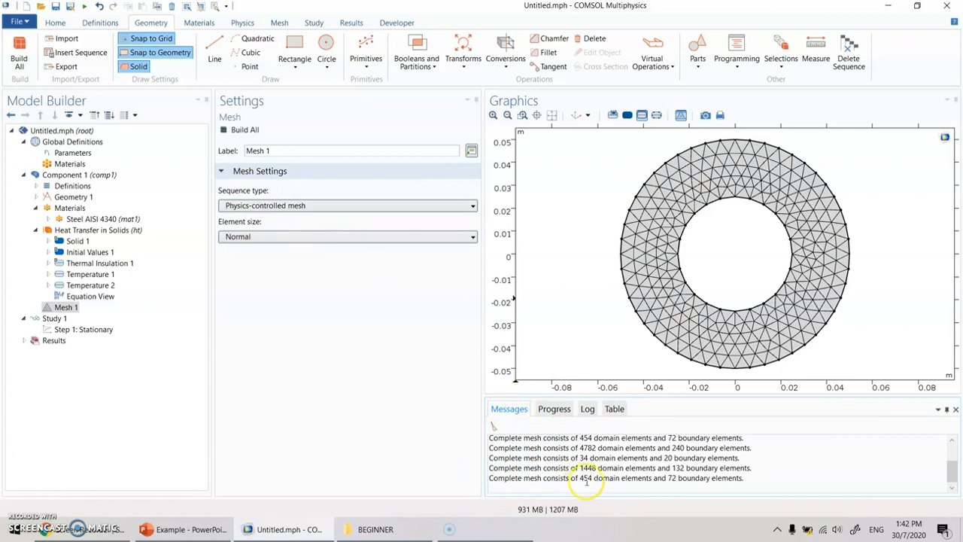
pyautogui.click(270, 238)
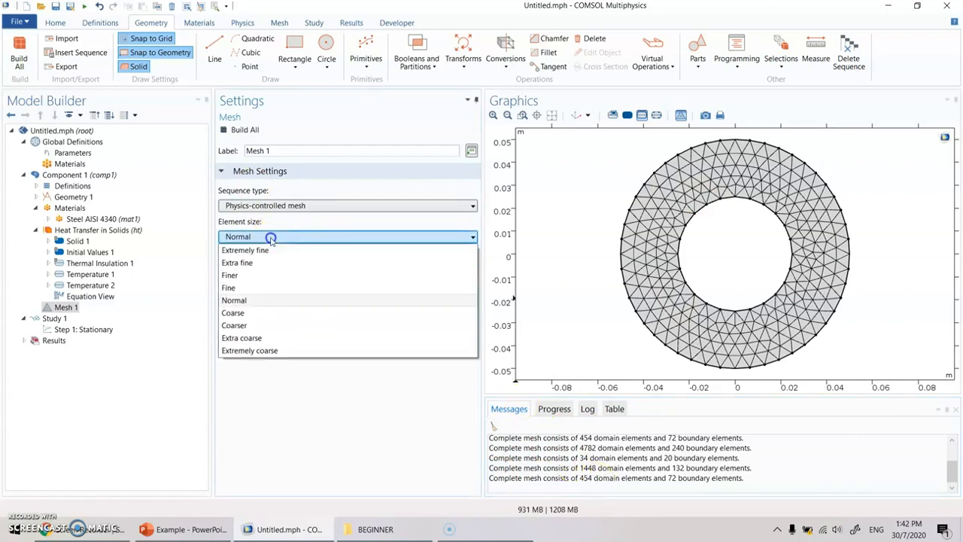
pyautogui.click(262, 261)
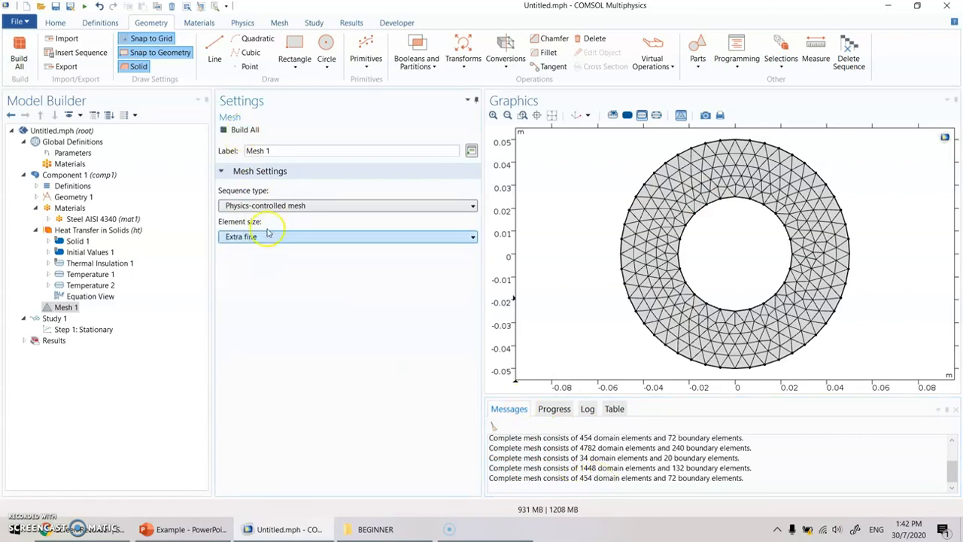
pyautogui.click(237, 132)
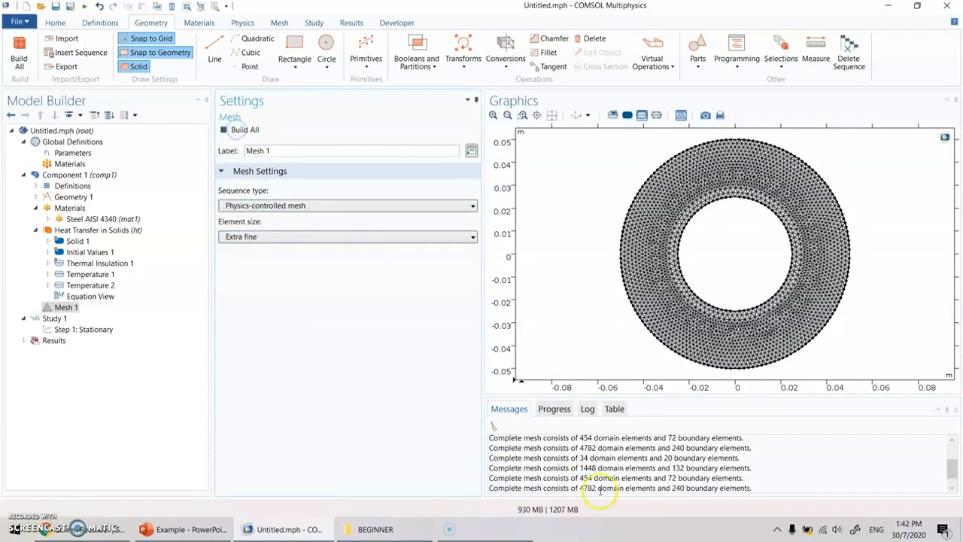
pyautogui.moveTo(581, 487); pyautogui.dragTo(647, 488)
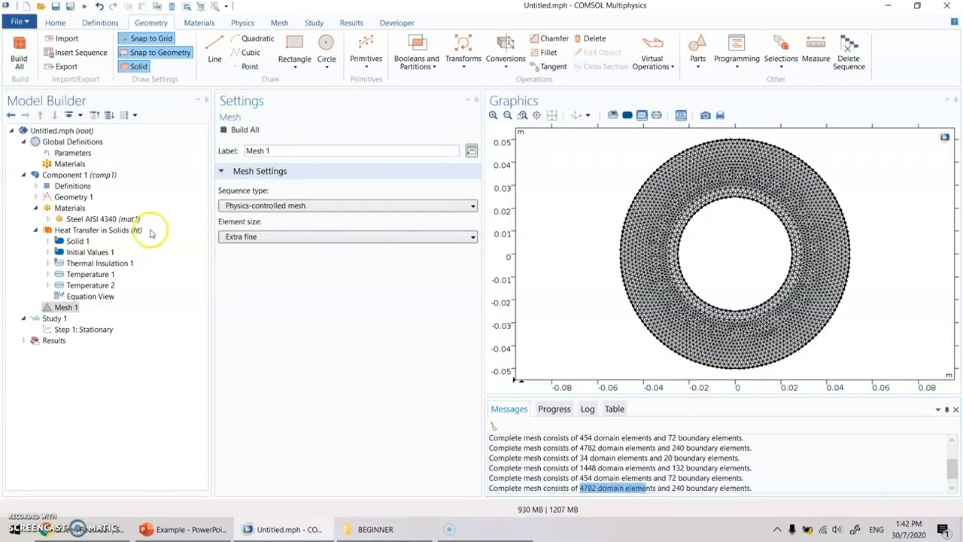
# Set the Mesh 1 element size back to Normal, rebuild the mesh and display its statistics
pyautogui.click(266, 236)
pyautogui.click(262, 299)
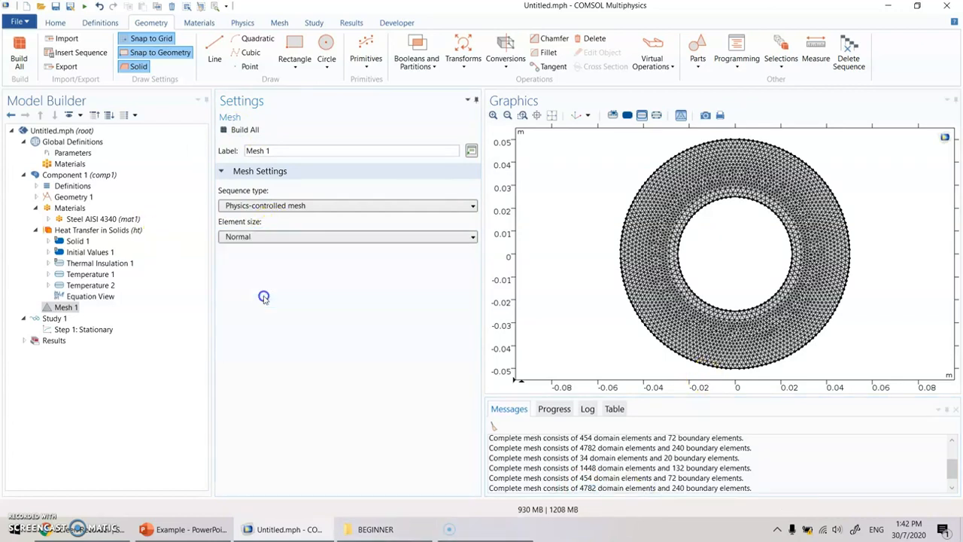
pyautogui.click(233, 130)
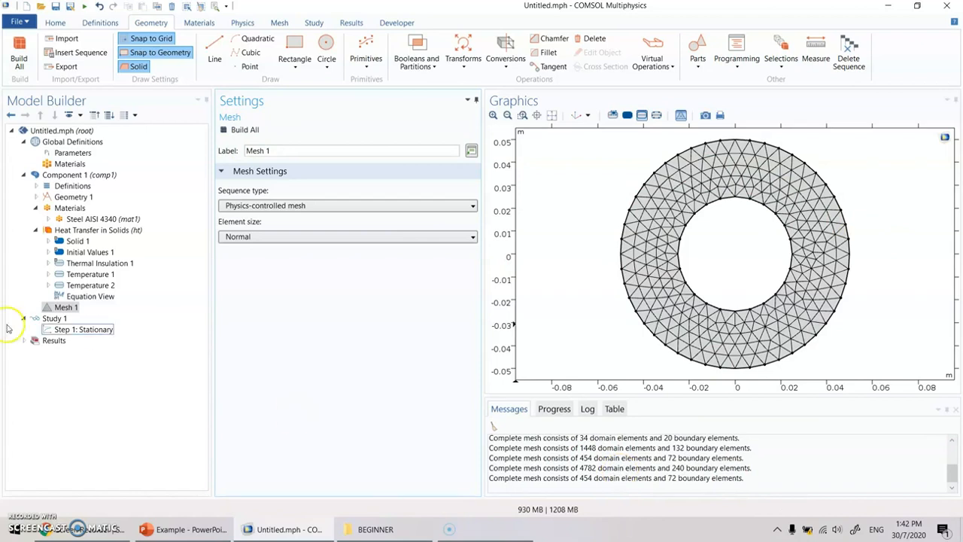
pyautogui.rightClick(59, 307)
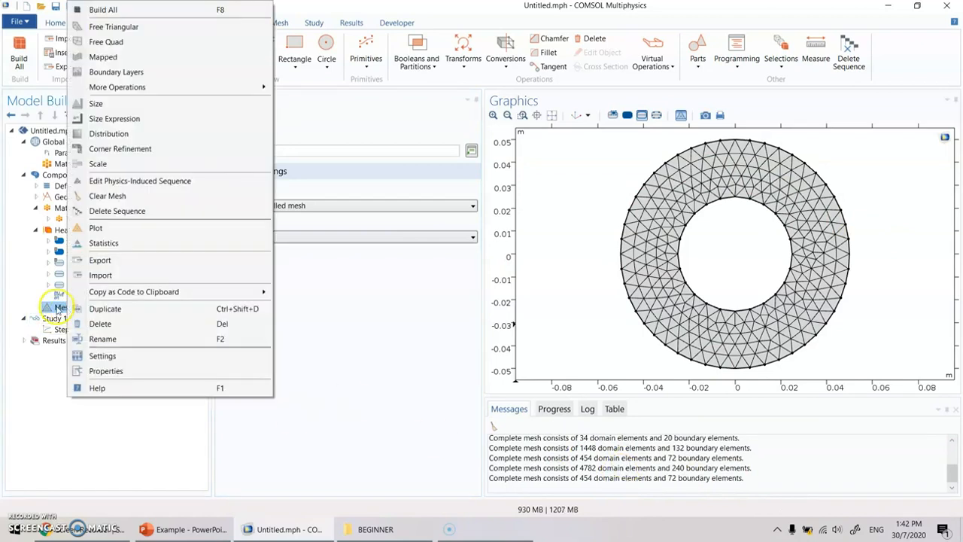
pyautogui.click(104, 244)
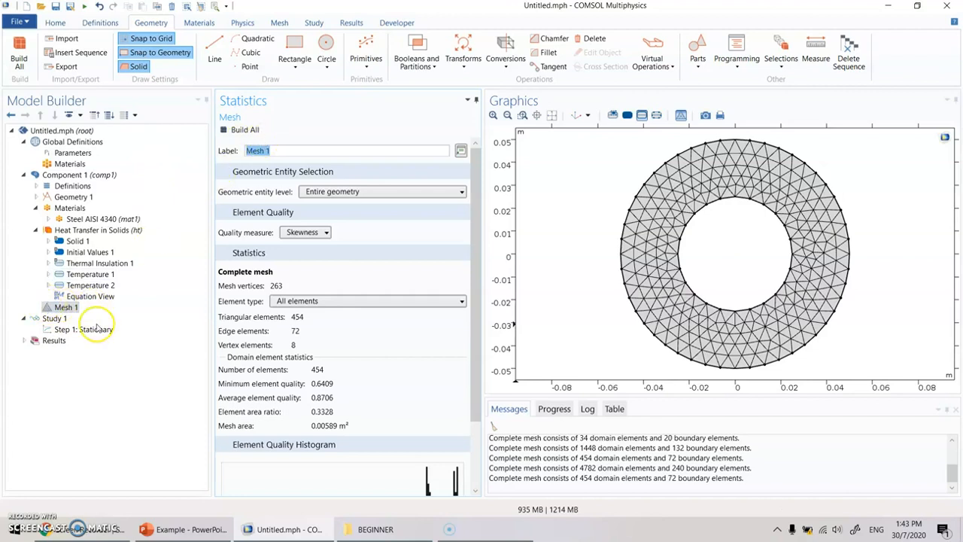
# Review the settings of Study 1 and its stationary step, and show the default solver of Study 1
pyautogui.click(54, 318)
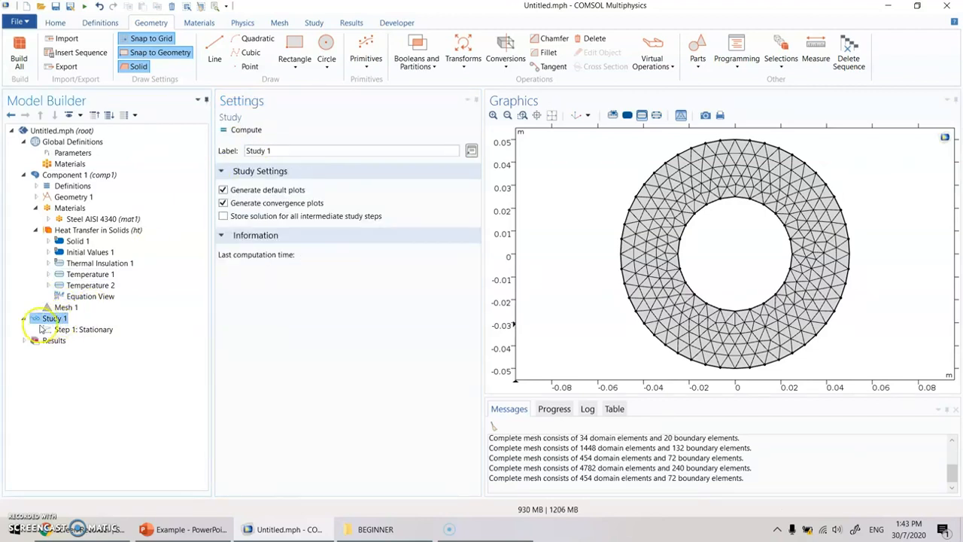
pyautogui.click(79, 329)
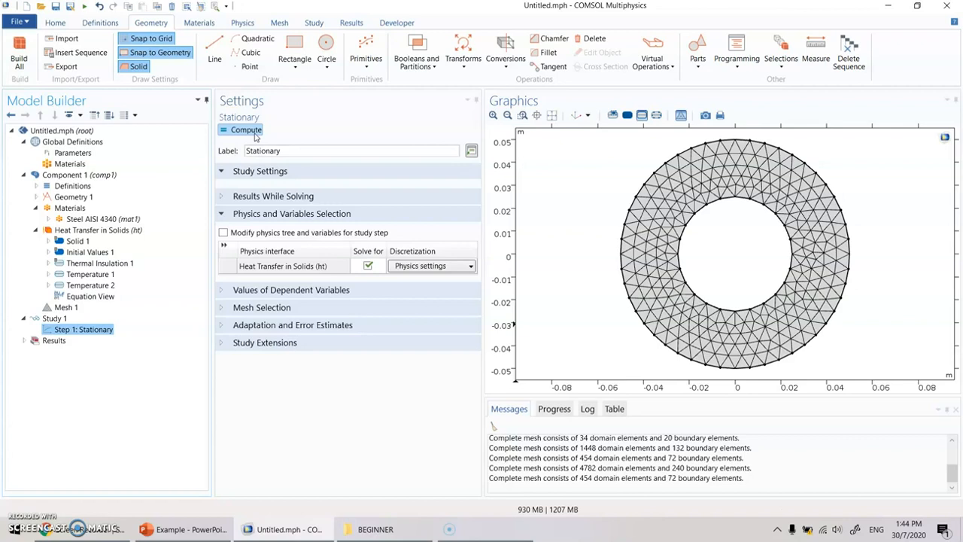
pyautogui.click(71, 331)
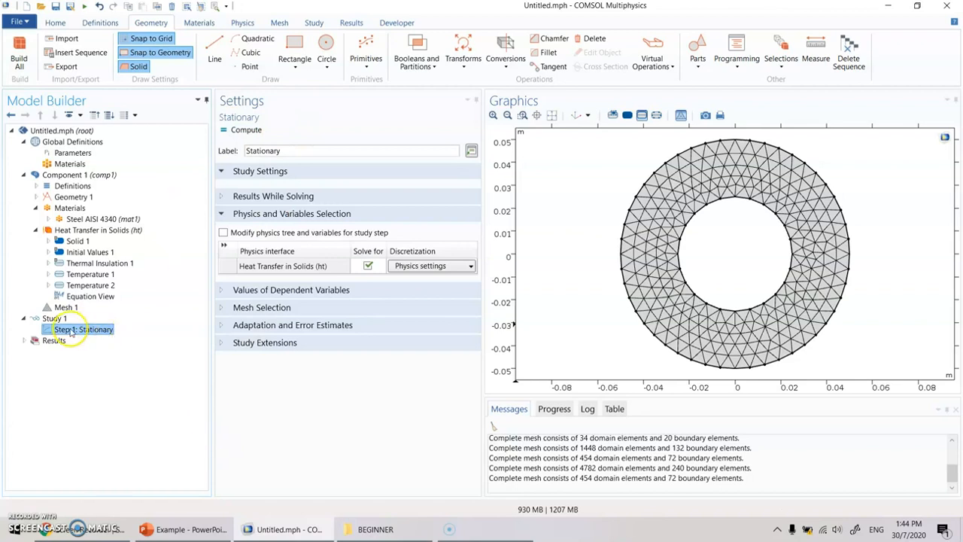
pyautogui.click(310, 24)
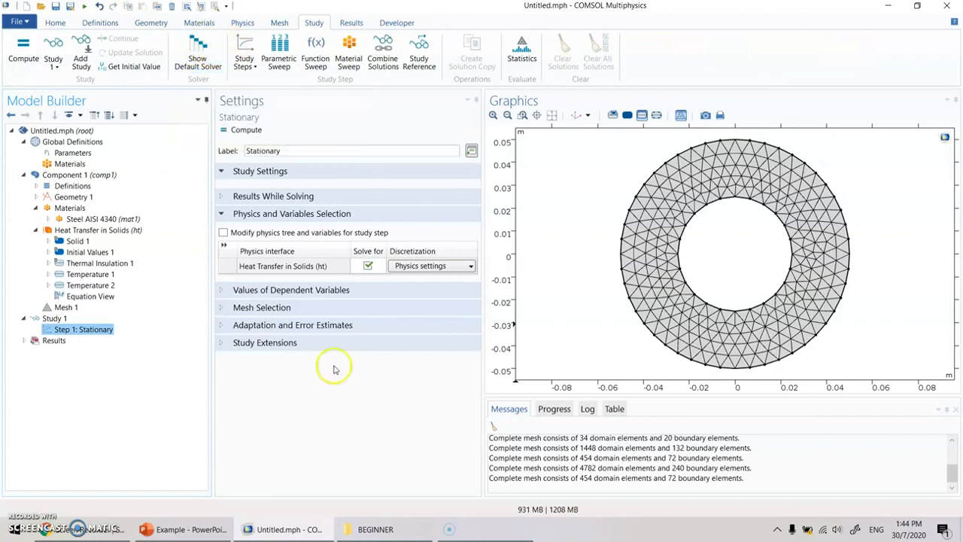
pyautogui.rightClick(100, 330)
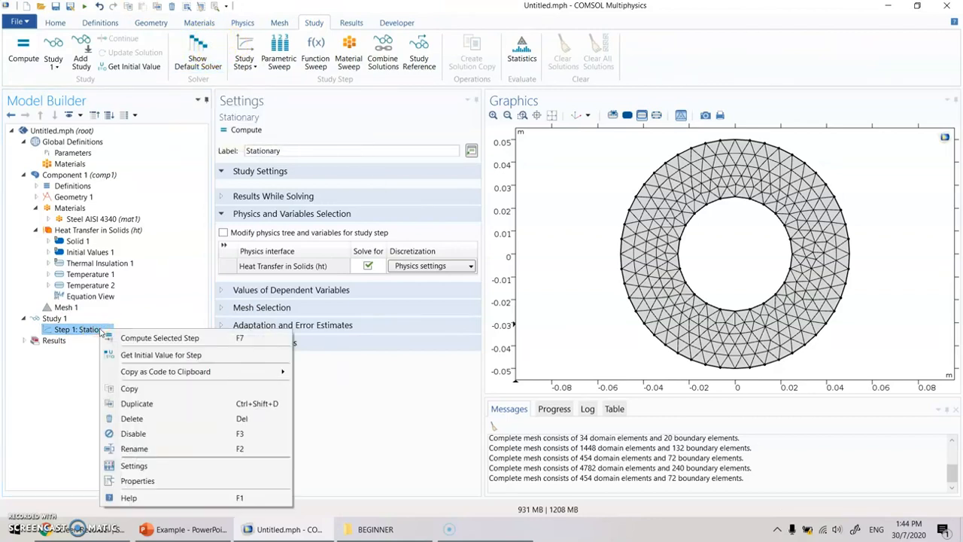
pyautogui.click(51, 318)
pyautogui.rightClick(51, 318)
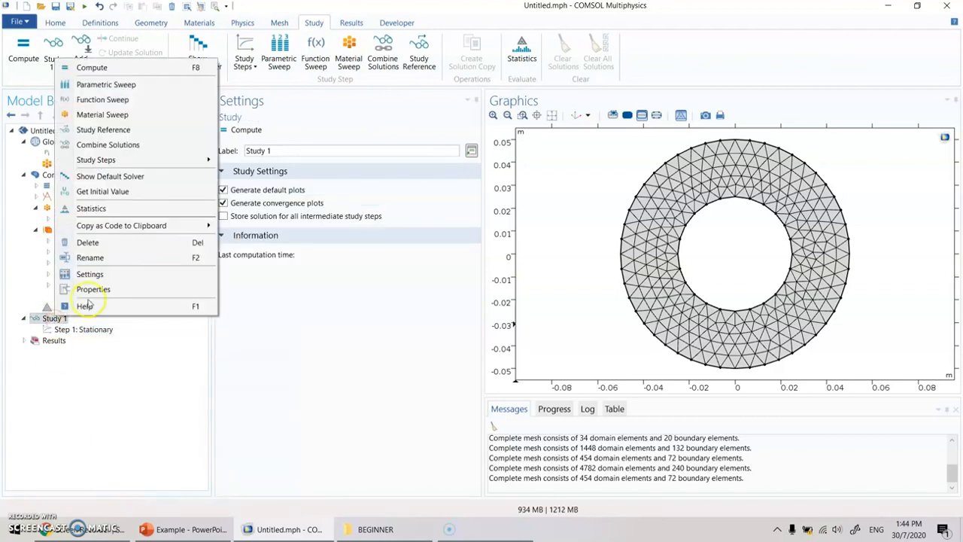
pyautogui.click(127, 178)
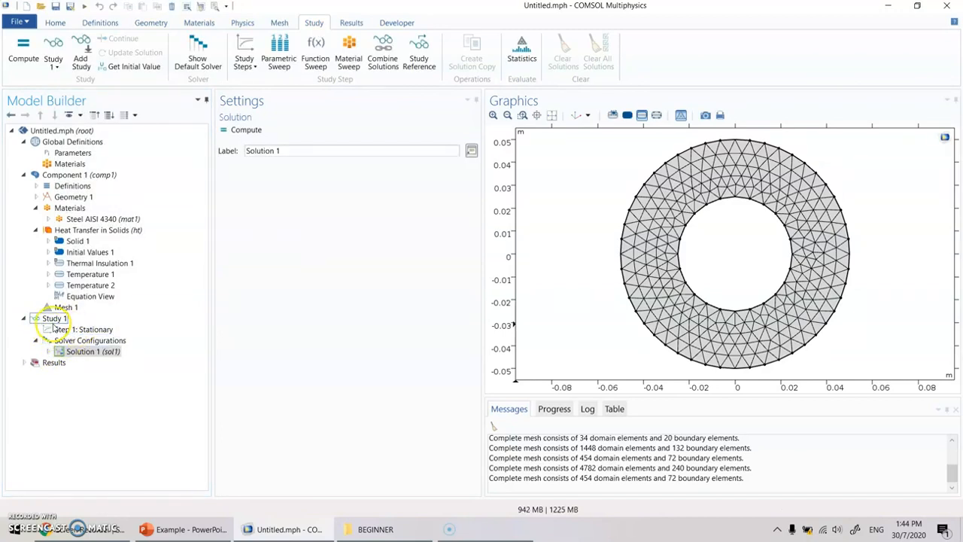
# Expand Solution 1 and its Stationary Solver 1, and examine the settings of Direct 1 and the stationary solver
pyautogui.click(48, 351)
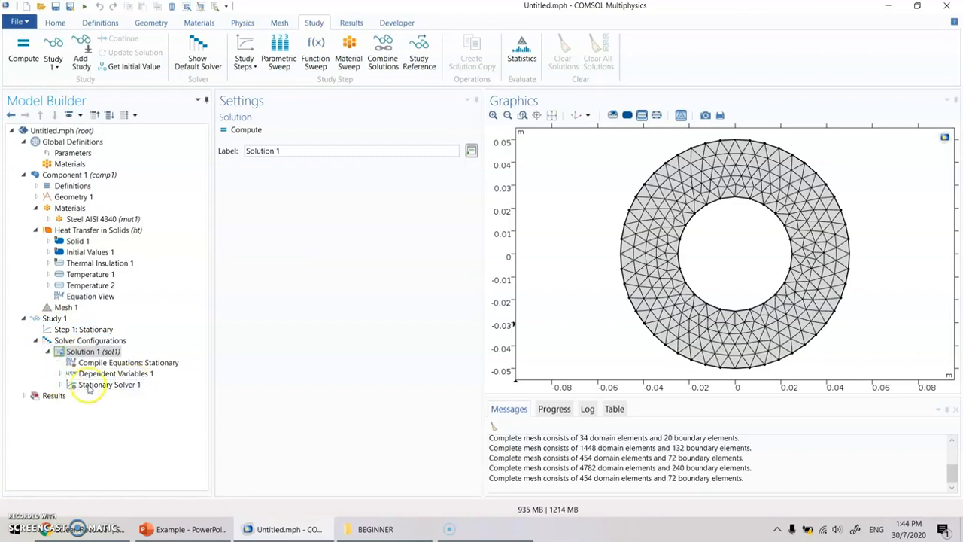
pyautogui.click(59, 384)
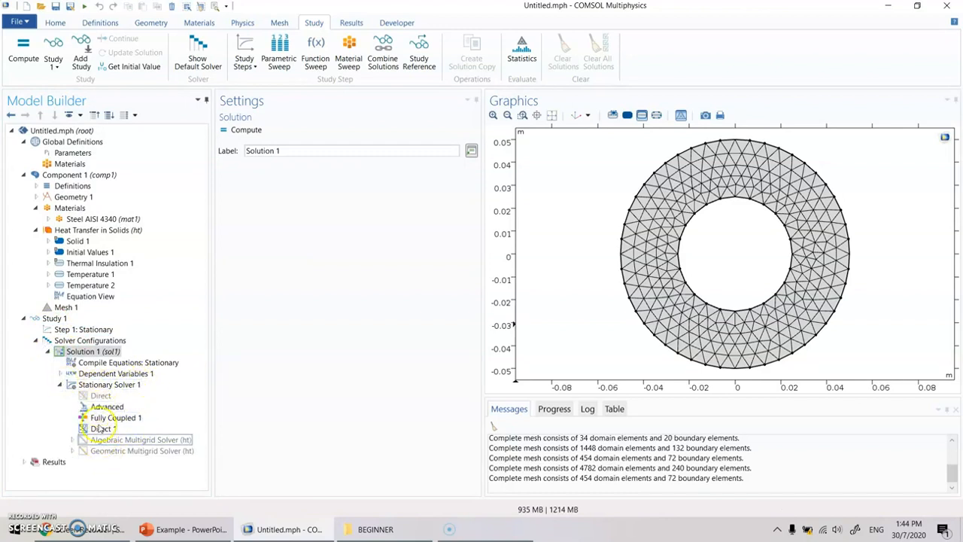
pyautogui.click(104, 428)
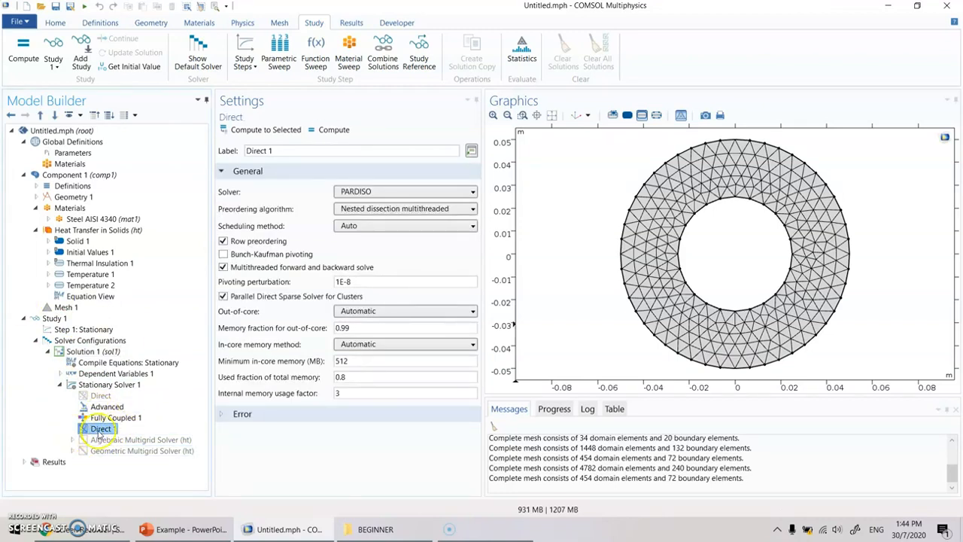
pyautogui.rightClick(98, 383)
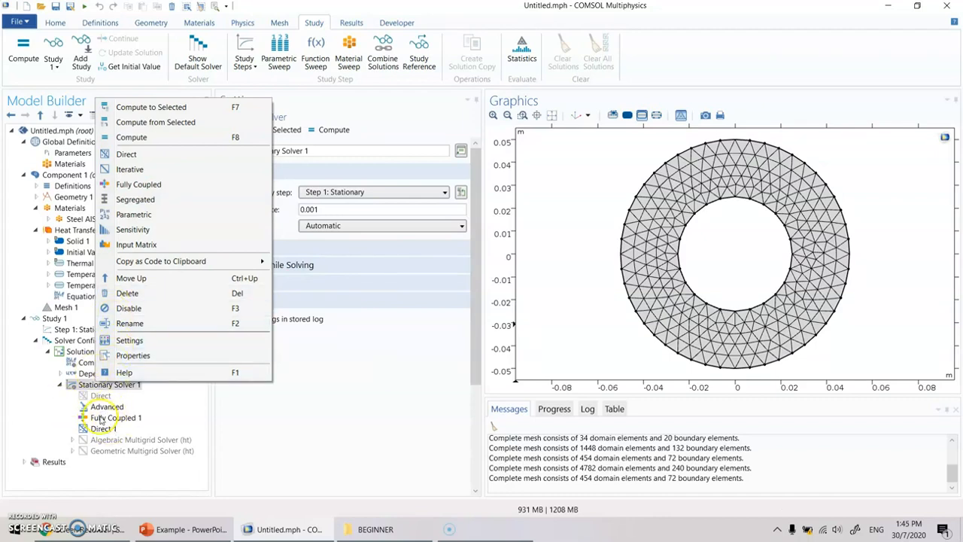
pyautogui.click(46, 392)
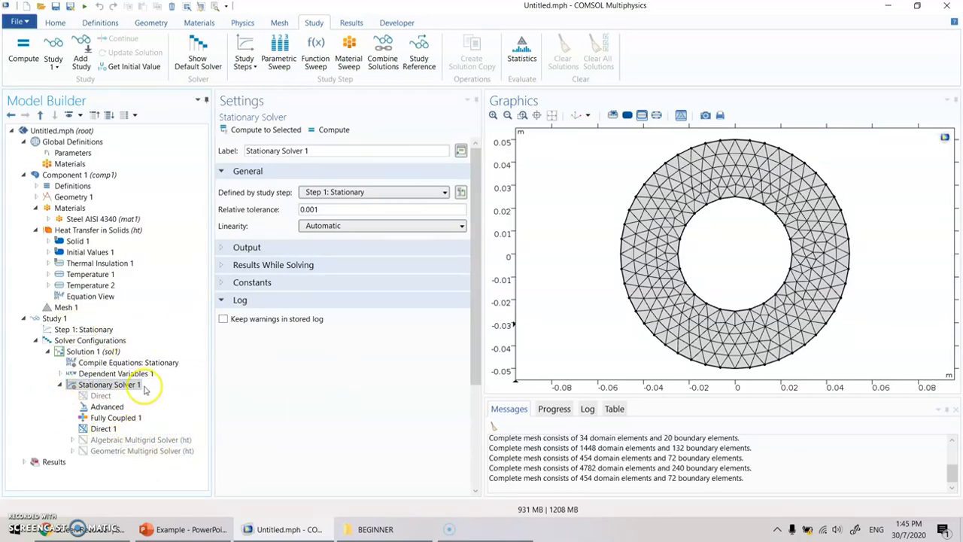
# Compute the stationary step of Study 1 and examine the Temperature (ht) surface plot of the ring
pyautogui.click(53, 330)
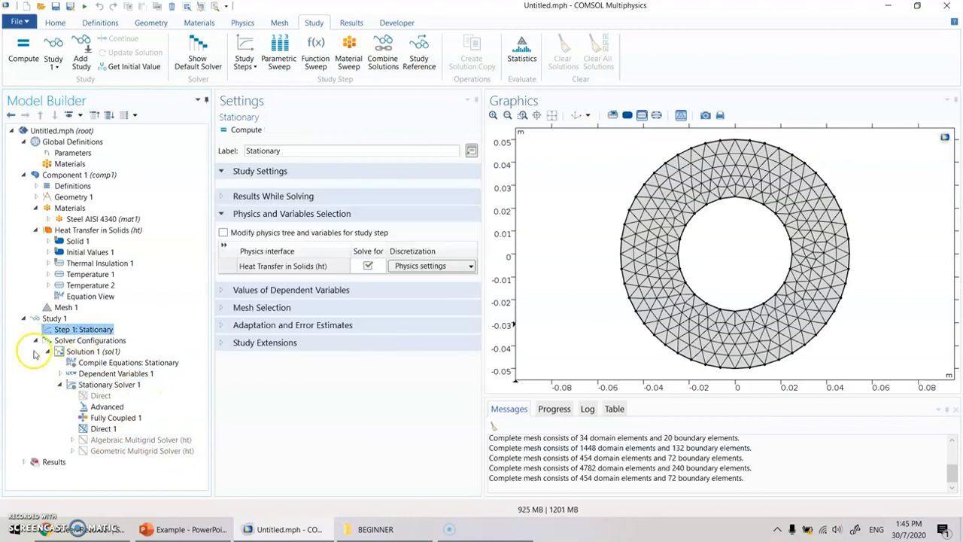
pyautogui.click(242, 131)
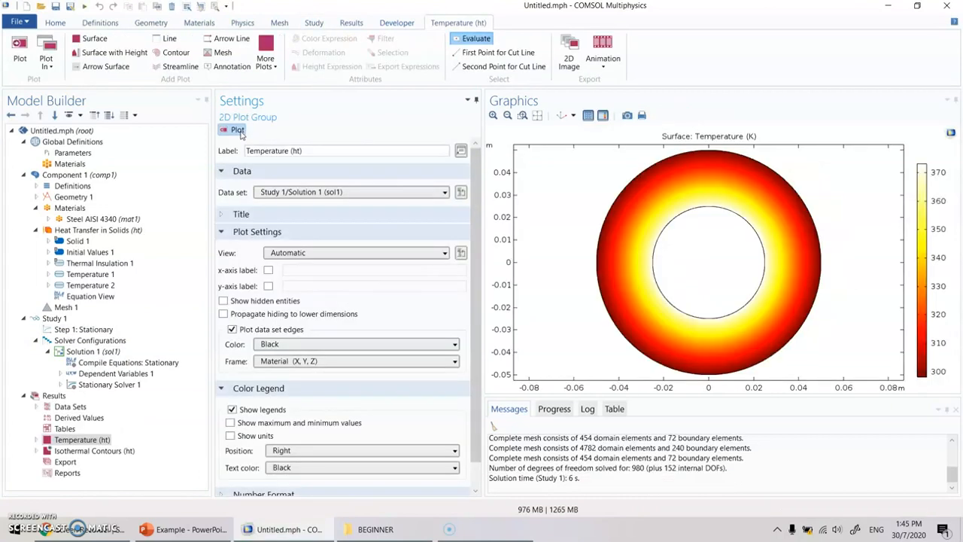
pyautogui.click(455, 346)
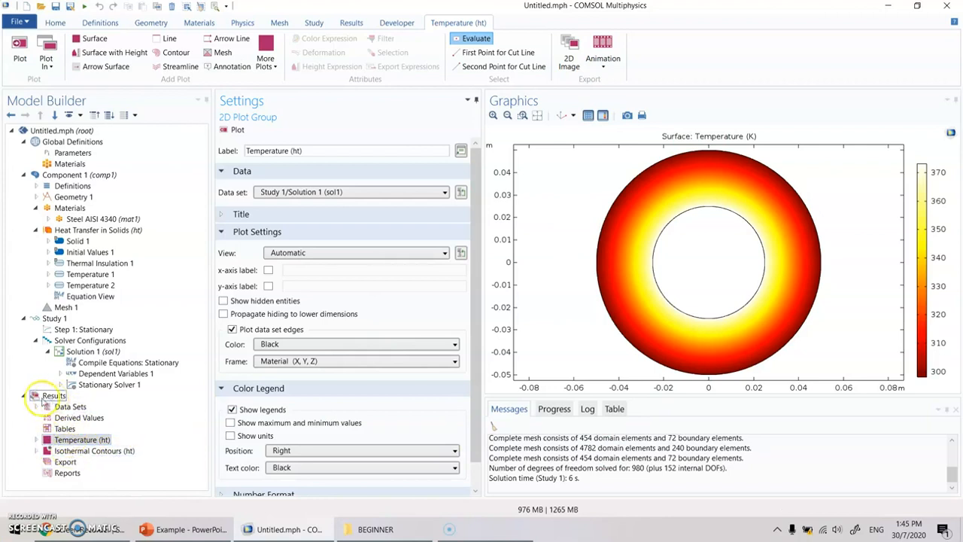
pyautogui.click(62, 440)
pyautogui.click(95, 440)
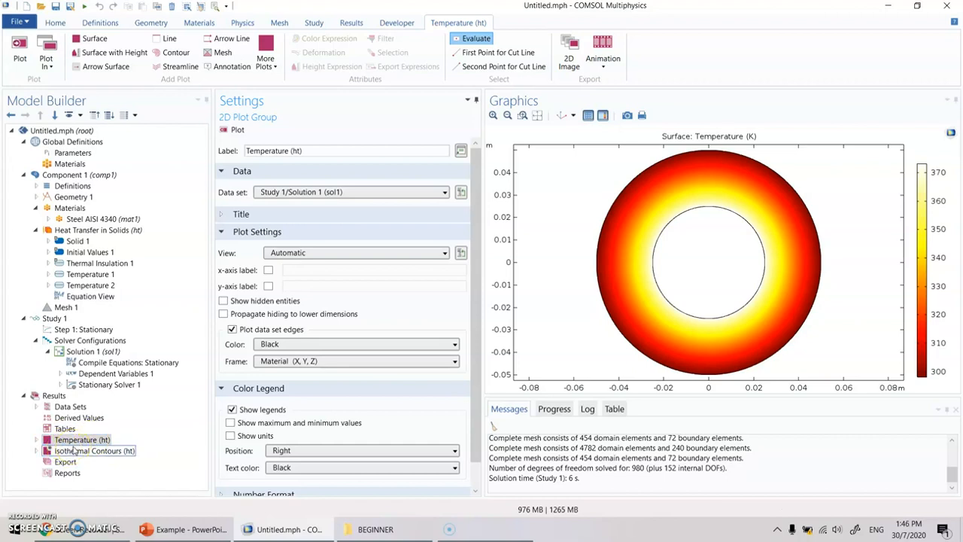
pyautogui.click(619, 237)
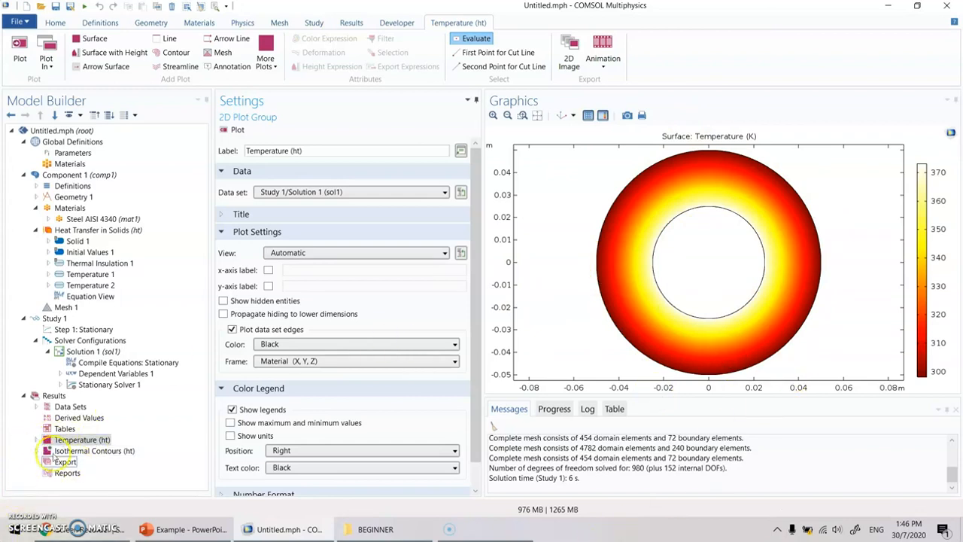
# Change the unit of the Surface plot under Temperature (ht) to degC
pyautogui.click(36, 439)
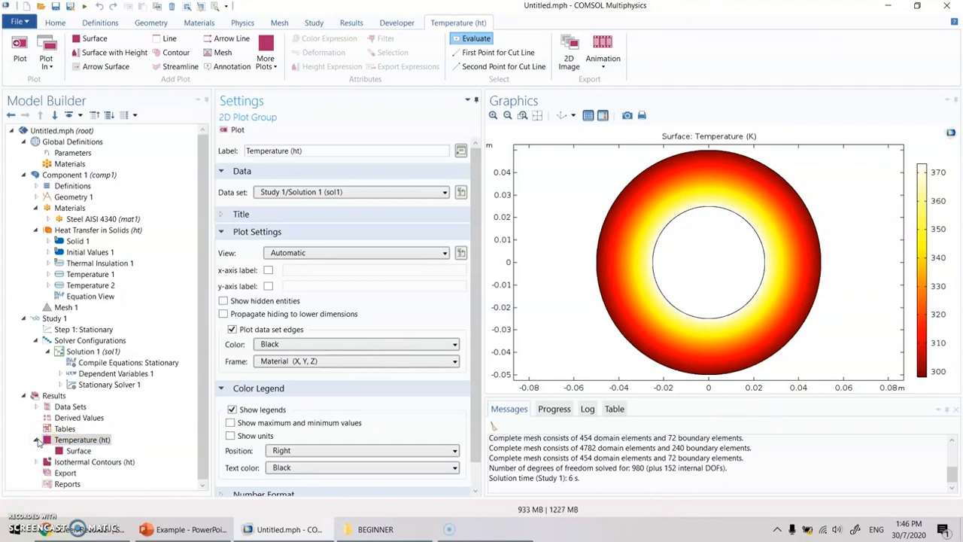
pyautogui.click(76, 449)
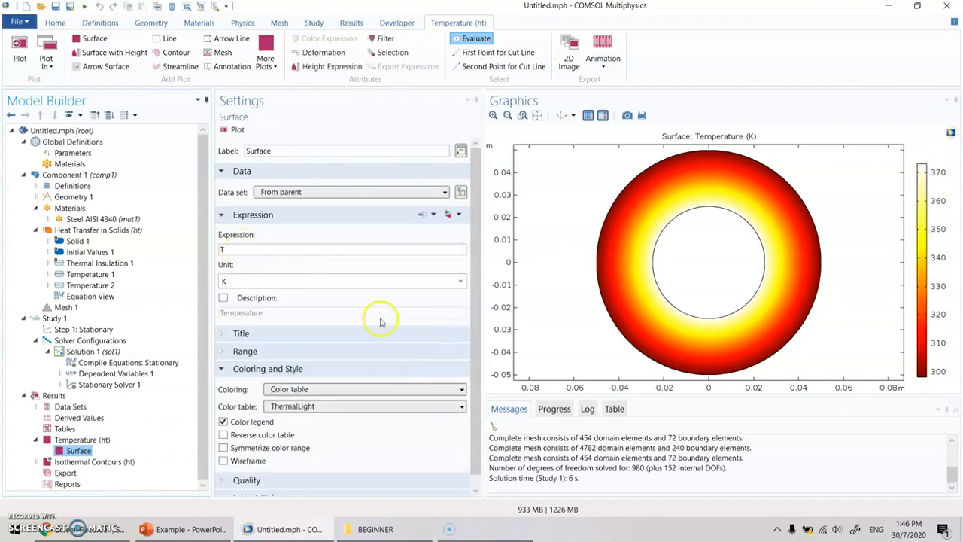
pyautogui.click(460, 282)
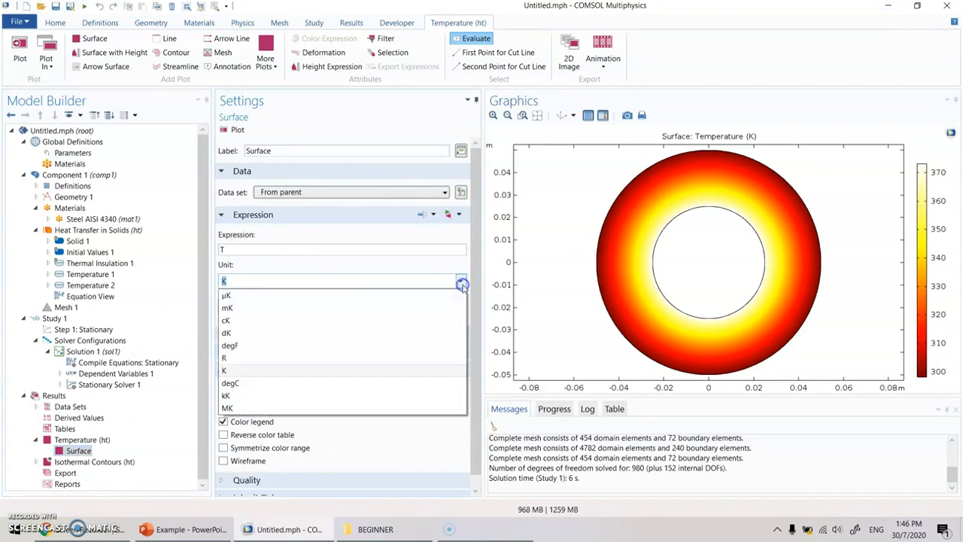
pyautogui.click(250, 383)
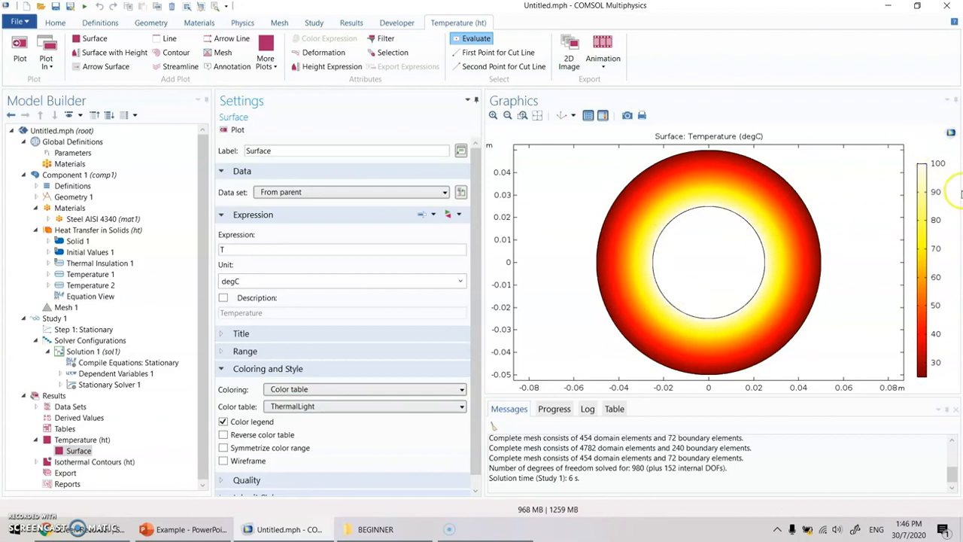
# Try the Rainbow color table on the temperature Surface plot, and settle on HeatCamera
pyautogui.click(286, 407)
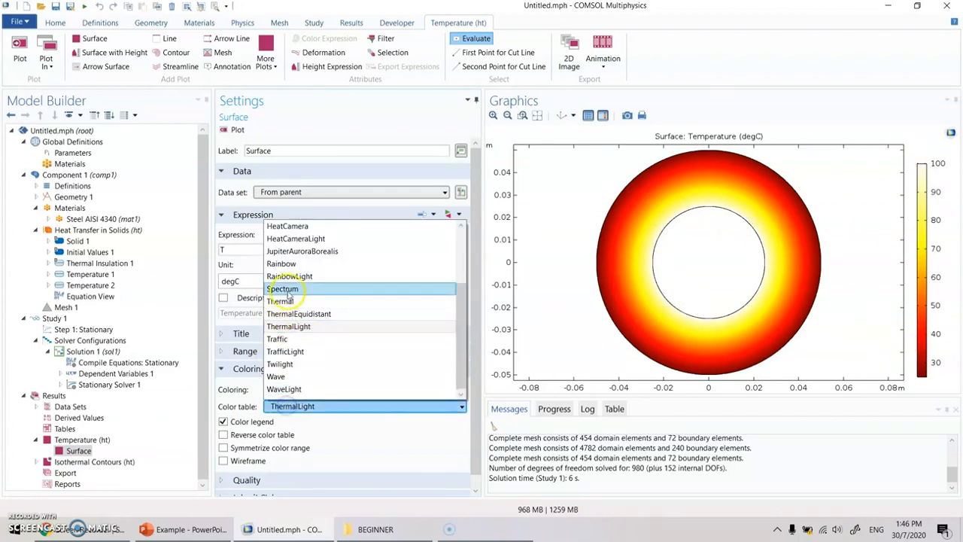
pyautogui.click(299, 263)
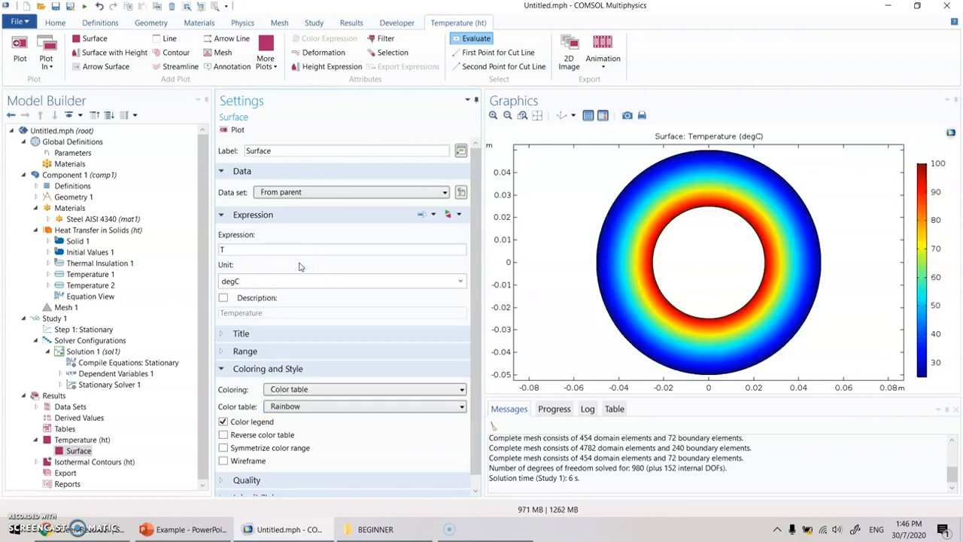
pyautogui.click(320, 406)
pyautogui.click(297, 227)
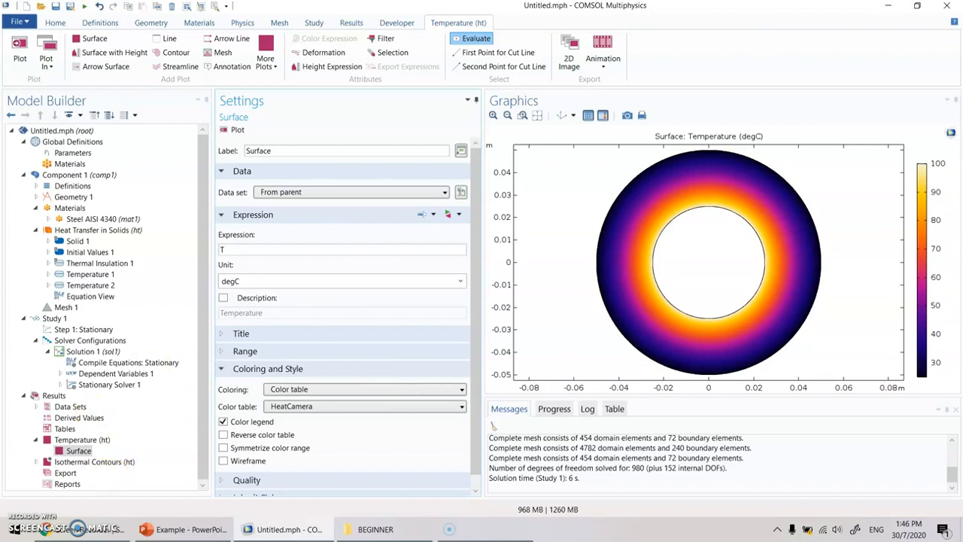
# Set the total levels of the Contour plot under Isothermal Contours (ht) to 10 and replot it
pyautogui.click(102, 462)
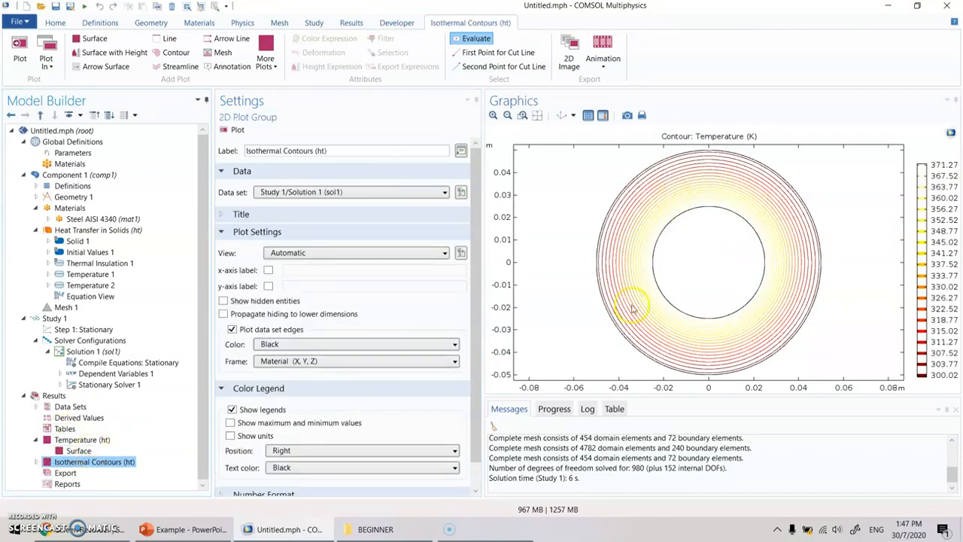
pyautogui.click(35, 461)
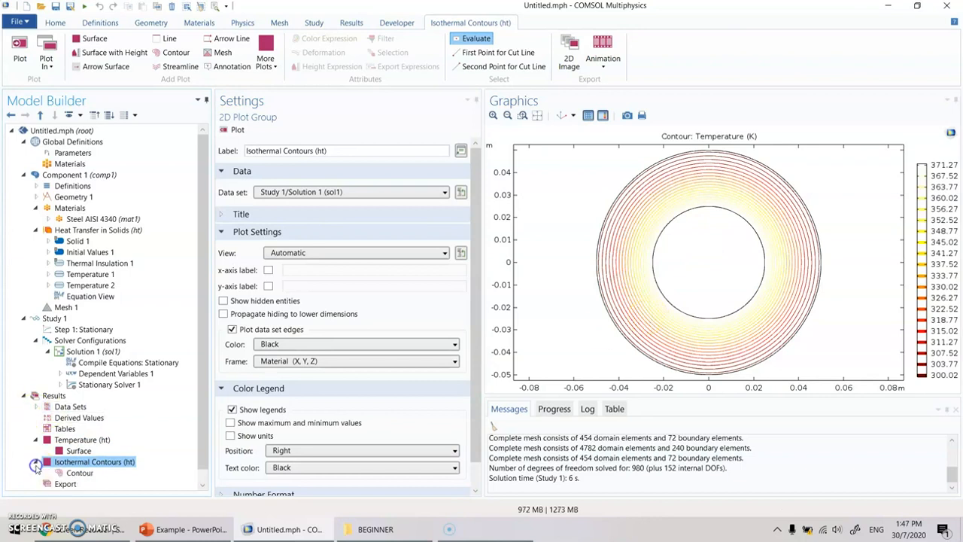
pyautogui.click(79, 473)
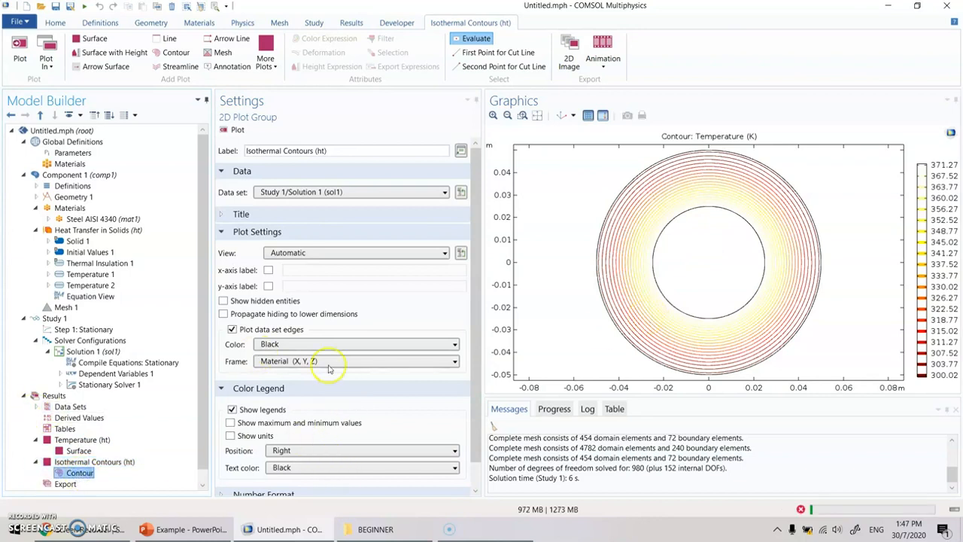
pyautogui.click(287, 389)
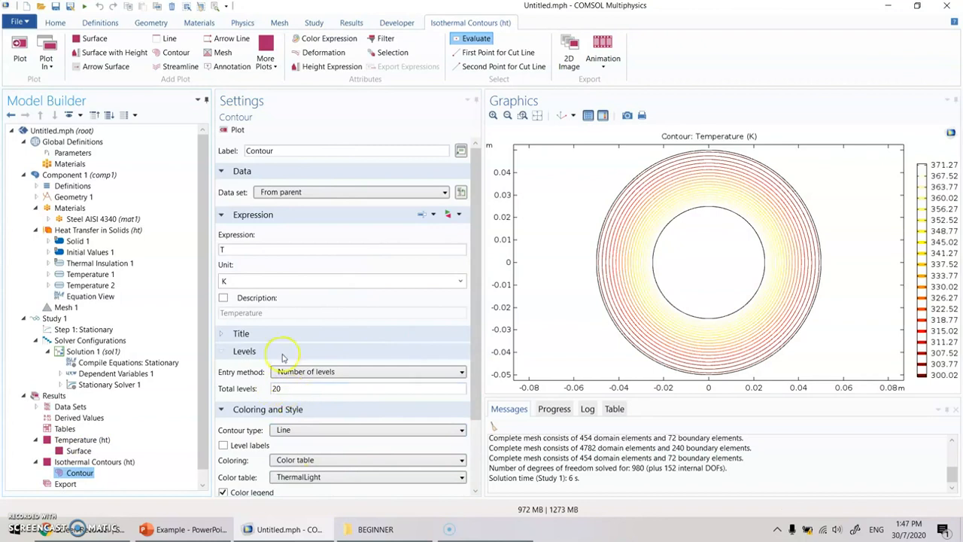
pyautogui.doubleClick(291, 387)
pyautogui.write('10')
pyautogui.click(231, 129)
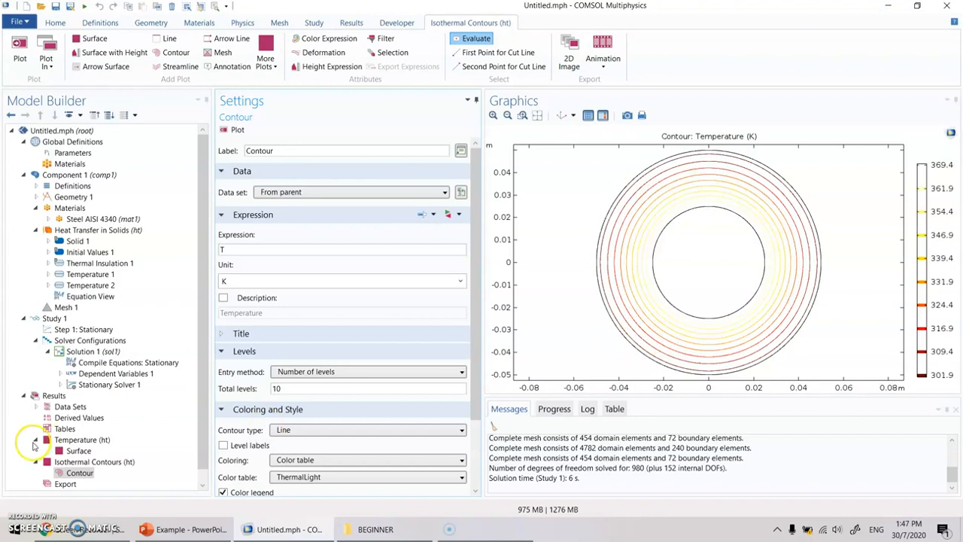
# Add a Cut Point 2D data set at X 0.0375 m and Y 0 m, and plot the point on the ring
pyautogui.click(76, 411)
pyautogui.rightClick(76, 411)
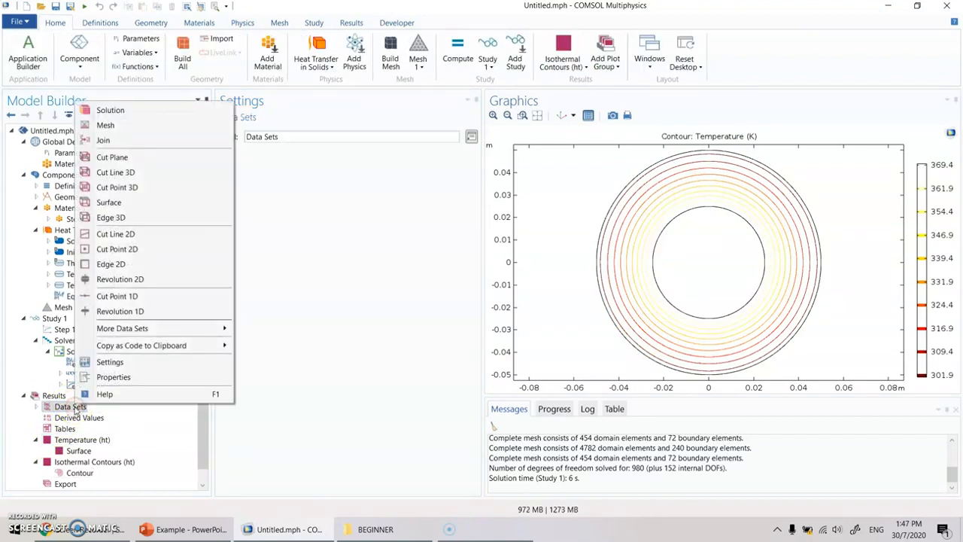
pyautogui.click(141, 251)
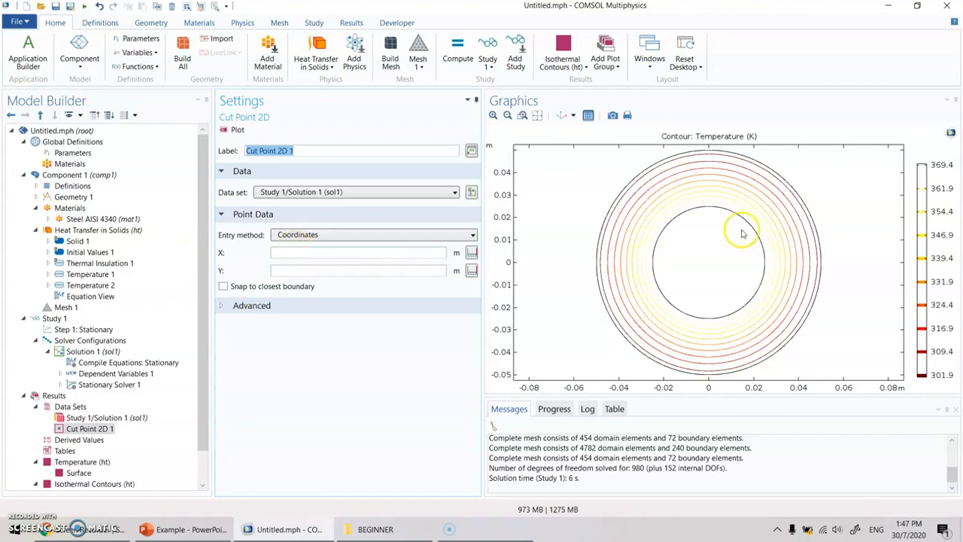
pyautogui.click(302, 253)
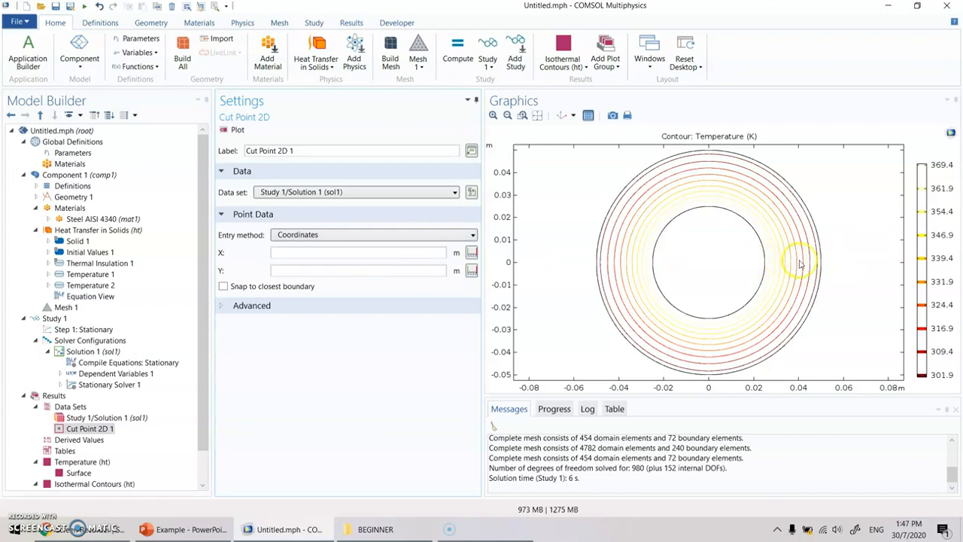
pyautogui.click(397, 254)
pyautogui.write('375')
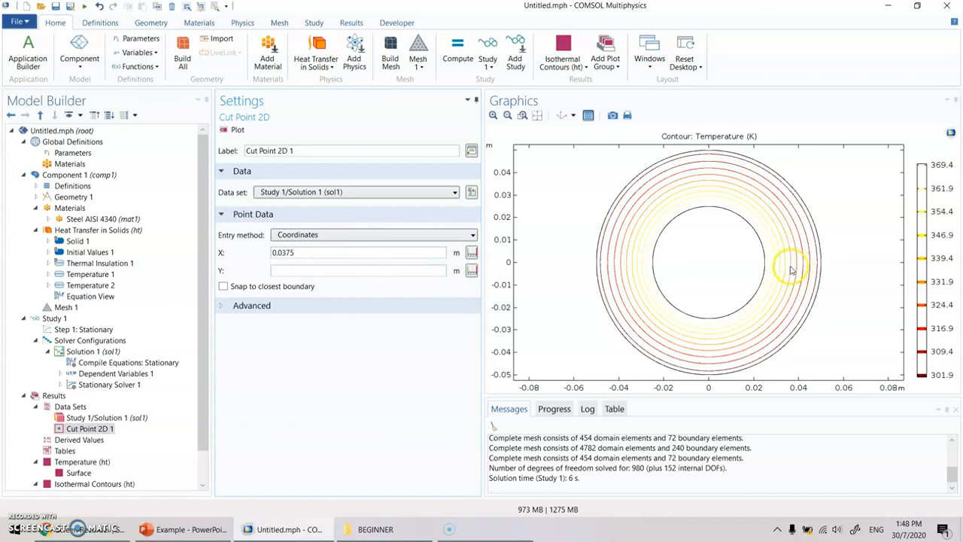
pyautogui.click(356, 270)
pyautogui.write('0')
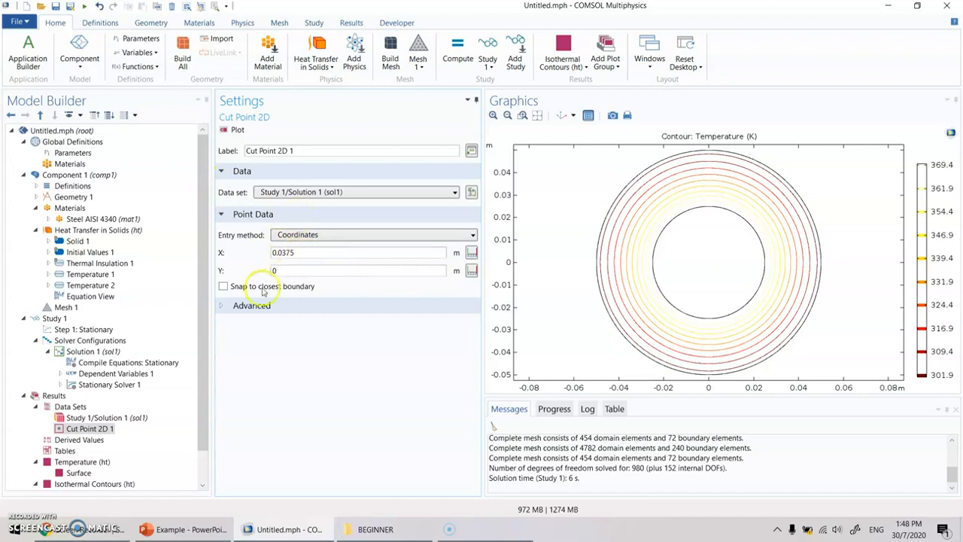
pyautogui.click(230, 129)
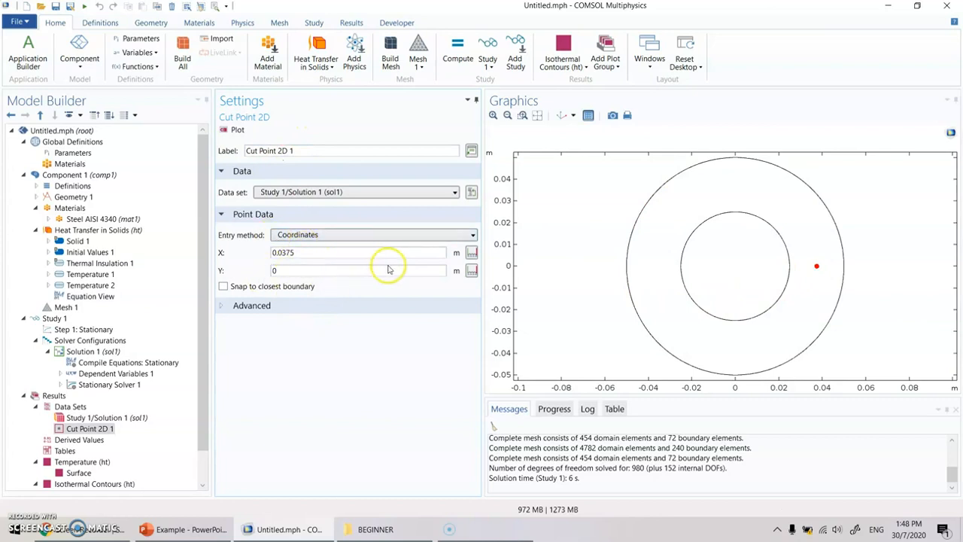
# Add a second point at X 0.04 m and Y 0.005 m to the Cut Point 2D data set and replot it
pyautogui.click(310, 252)
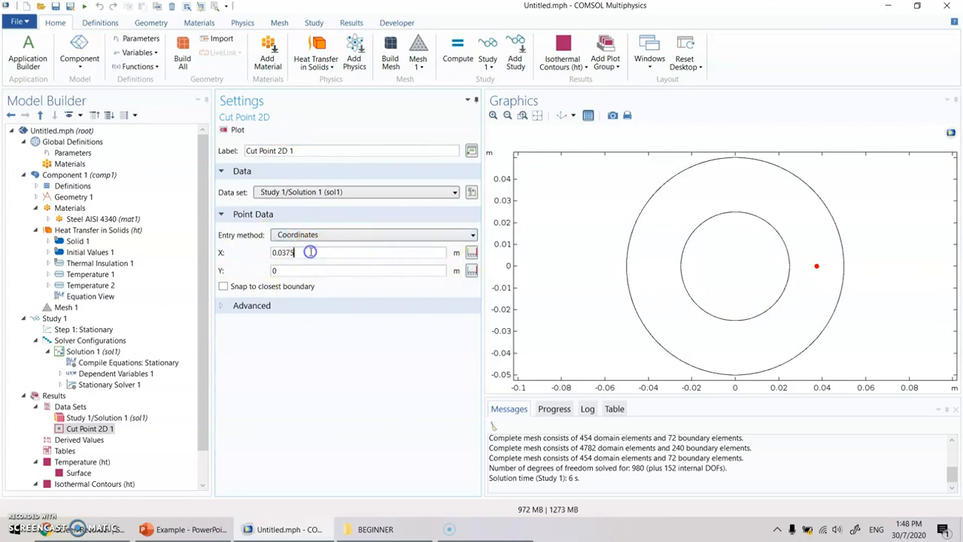
pyautogui.write(',0.04')
pyautogui.click(298, 273)
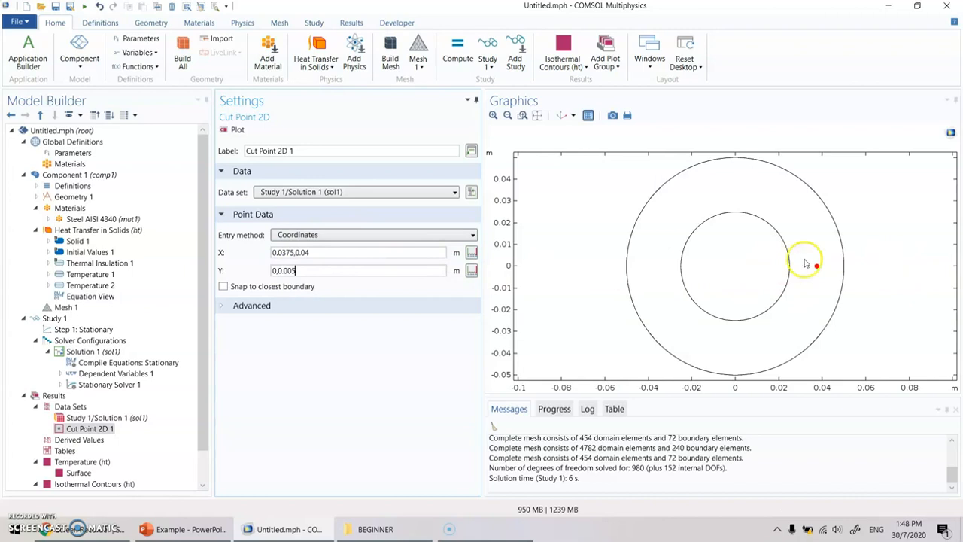
pyautogui.click(235, 129)
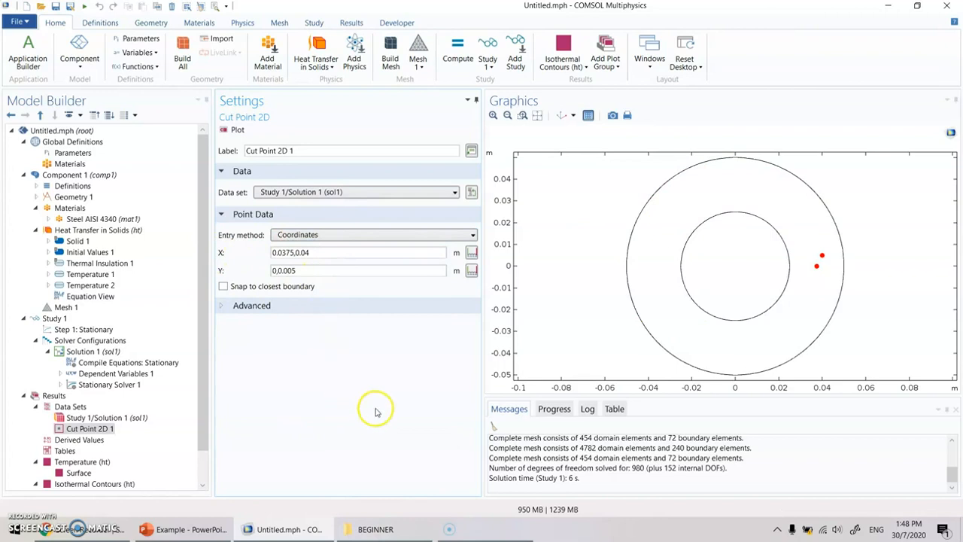
# Add a Point Evaluation under Derived Values and choose Cut Point 2D 1 as its data set
pyautogui.rightClick(83, 440)
pyautogui.press('Escape')
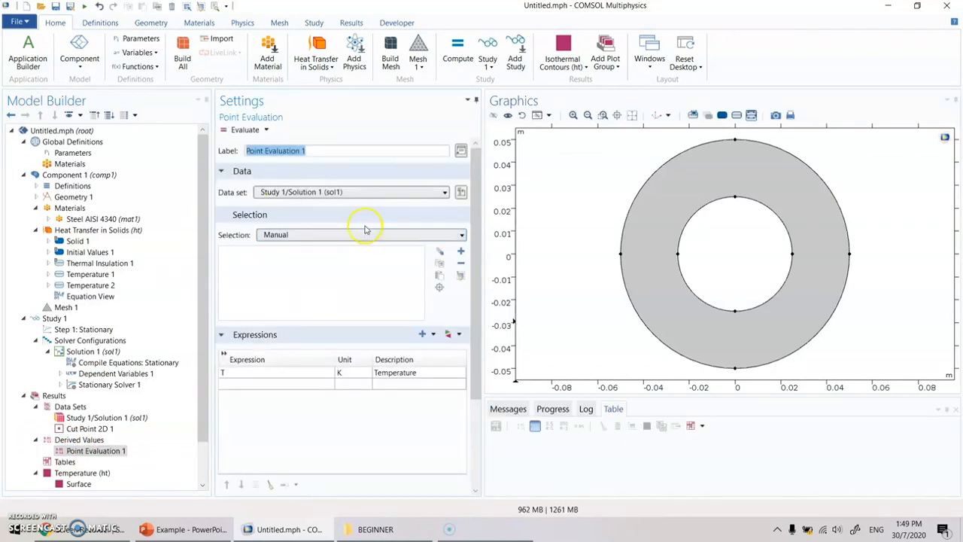
pyautogui.click(287, 194)
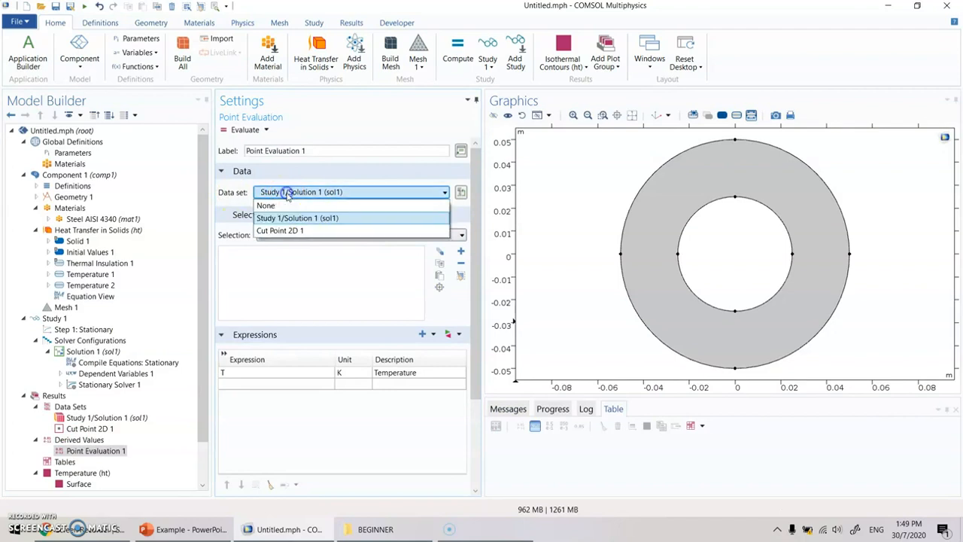
pyautogui.click(297, 231)
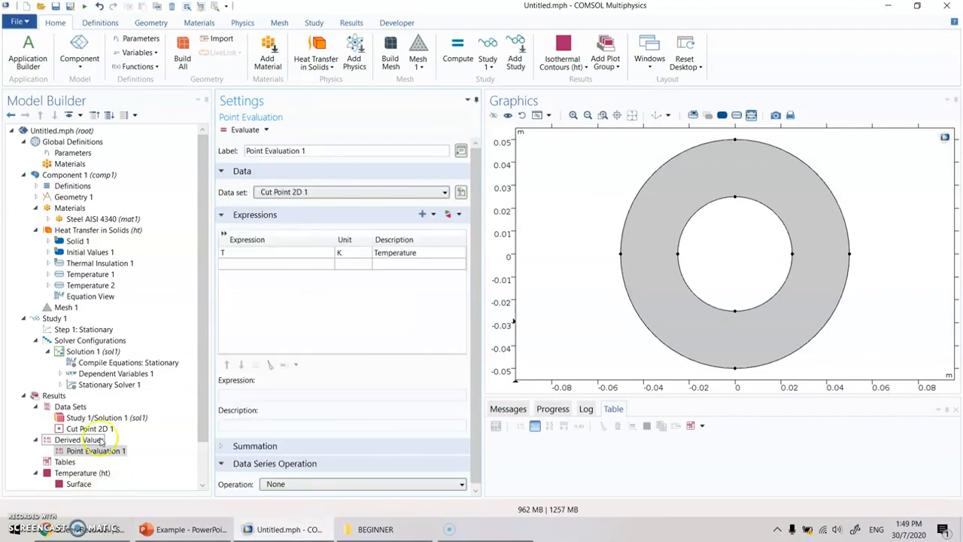
# Rename the Cut Point 2D 1 data set as "Sample points 1"
pyautogui.click(79, 428)
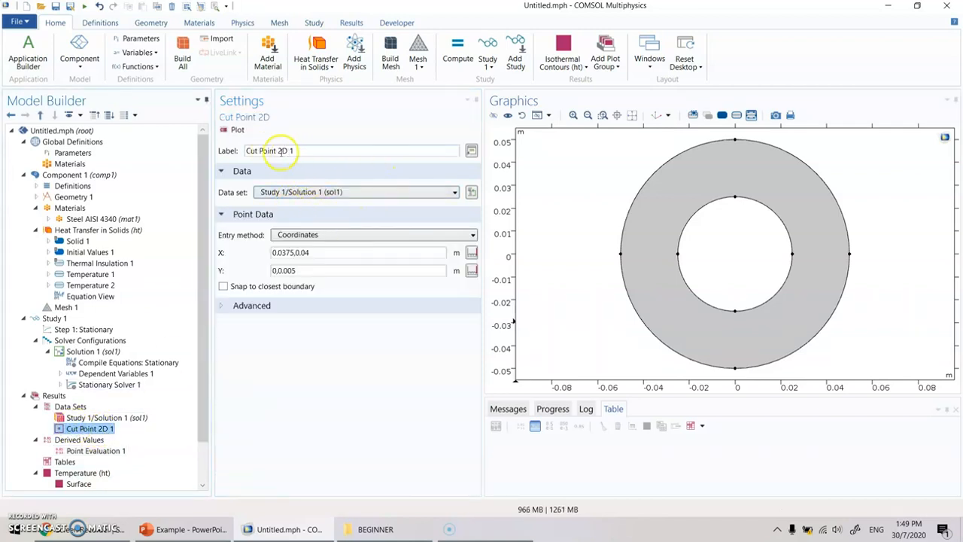
pyautogui.tripleClick(307, 150)
pyautogui.write('Sample')
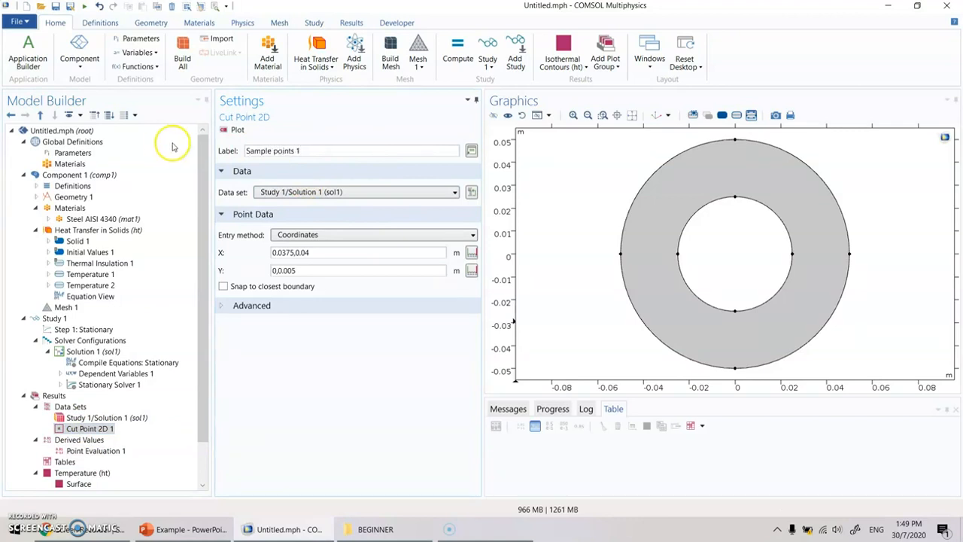
# Set the temperature unit of Point Evaluation 1 to degC and evaluate it at the sample points
pyautogui.click(98, 451)
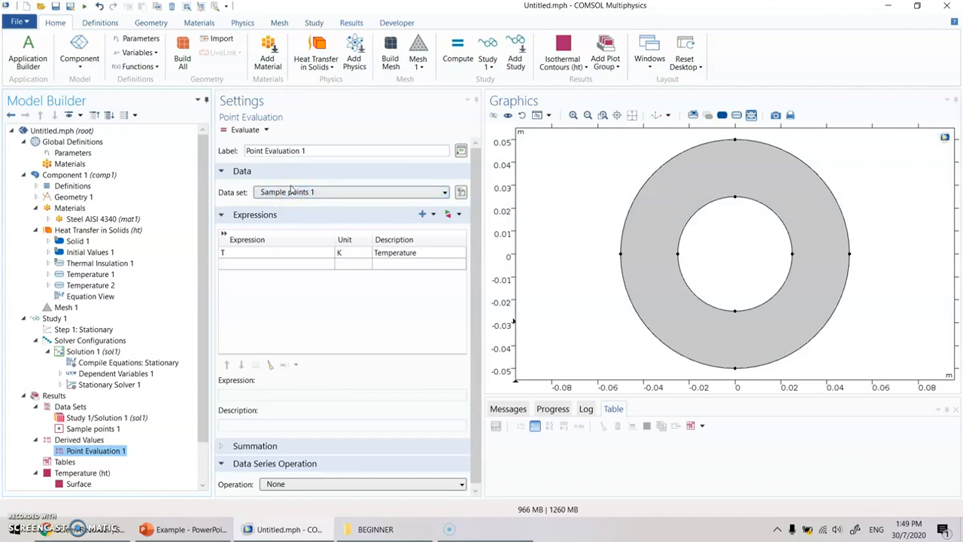
pyautogui.click(281, 249)
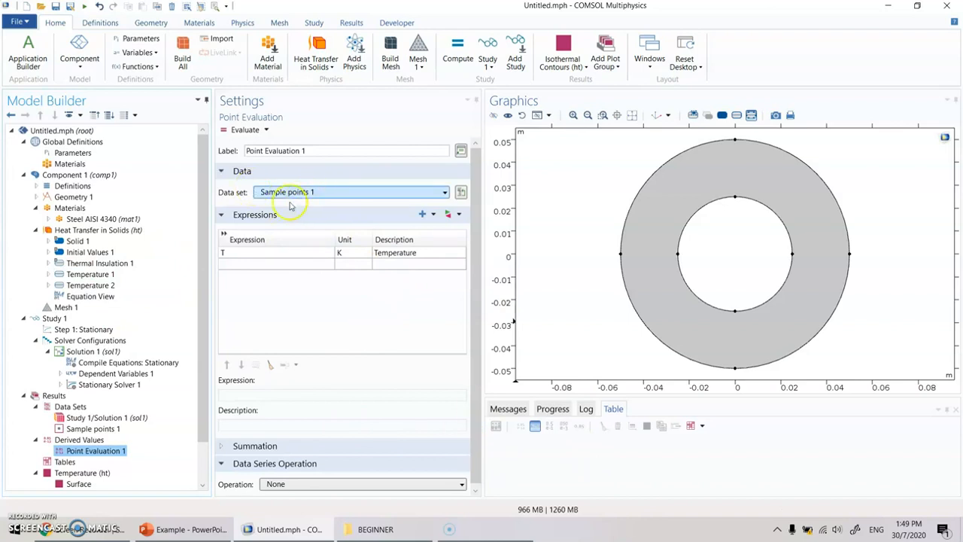
pyautogui.click(344, 254)
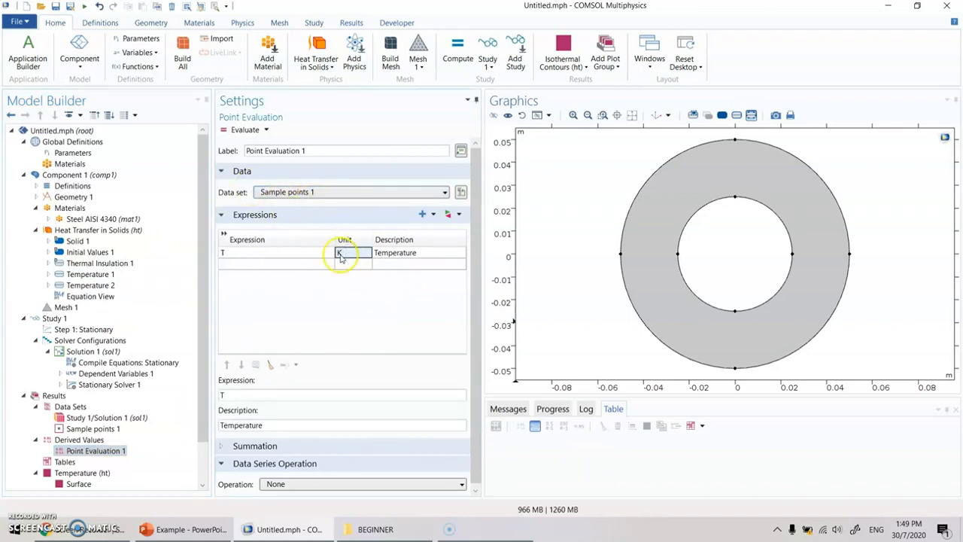
pyautogui.write('degC')
pyautogui.press('Return')
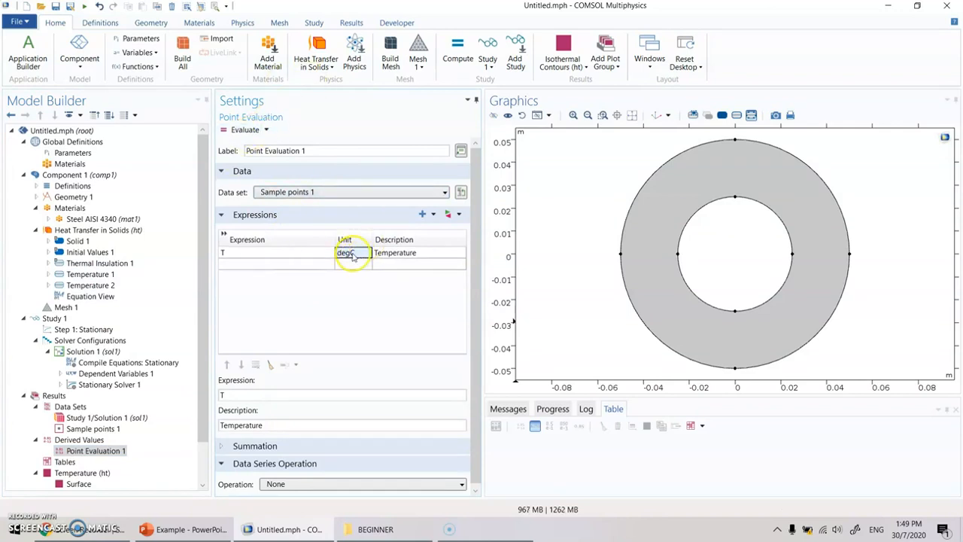
pyautogui.click(239, 132)
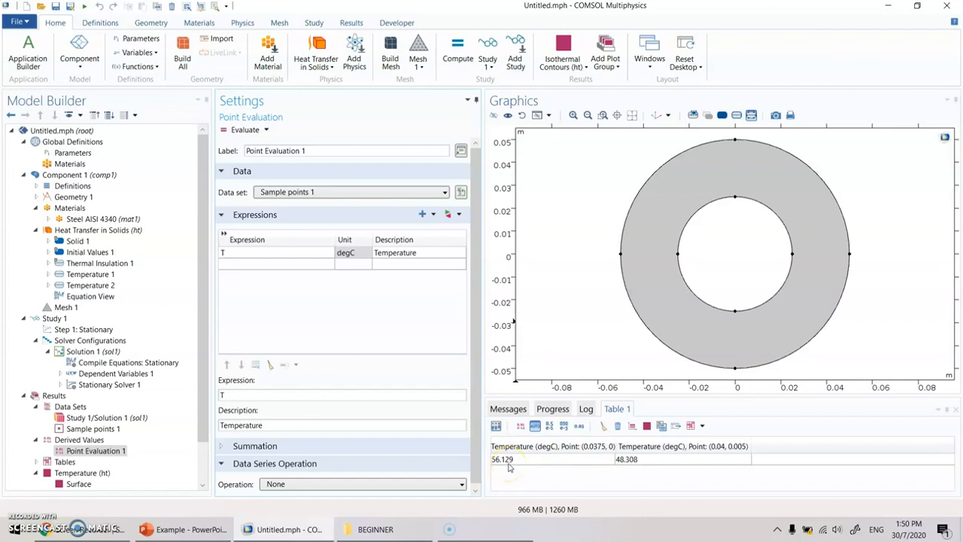
pyautogui.click(626, 468)
pyautogui.scroll(-2, 68, 414)
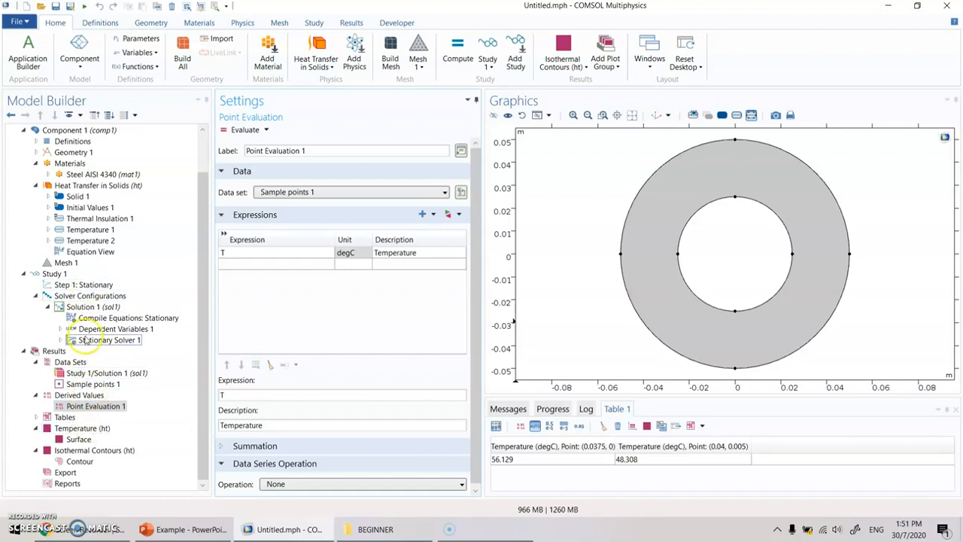
pyautogui.moveTo(78, 530)
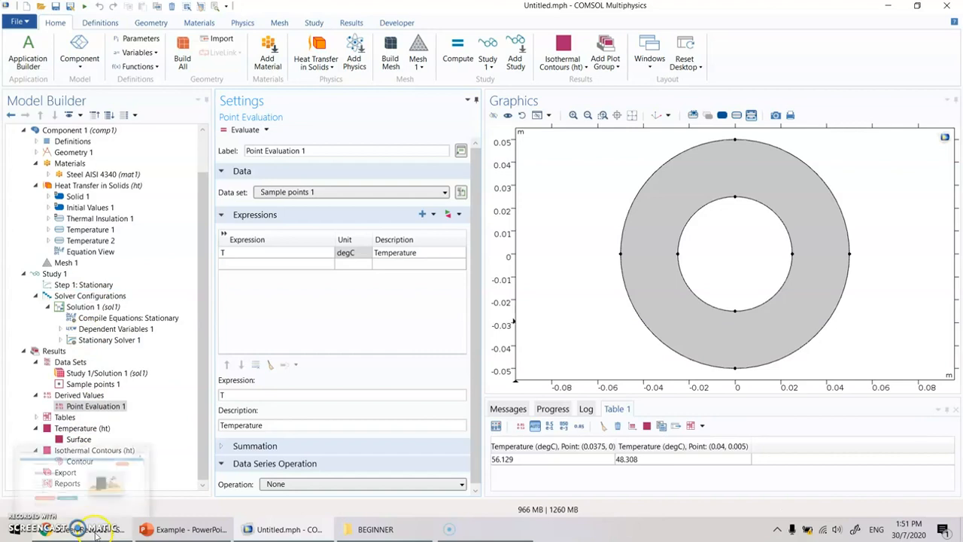